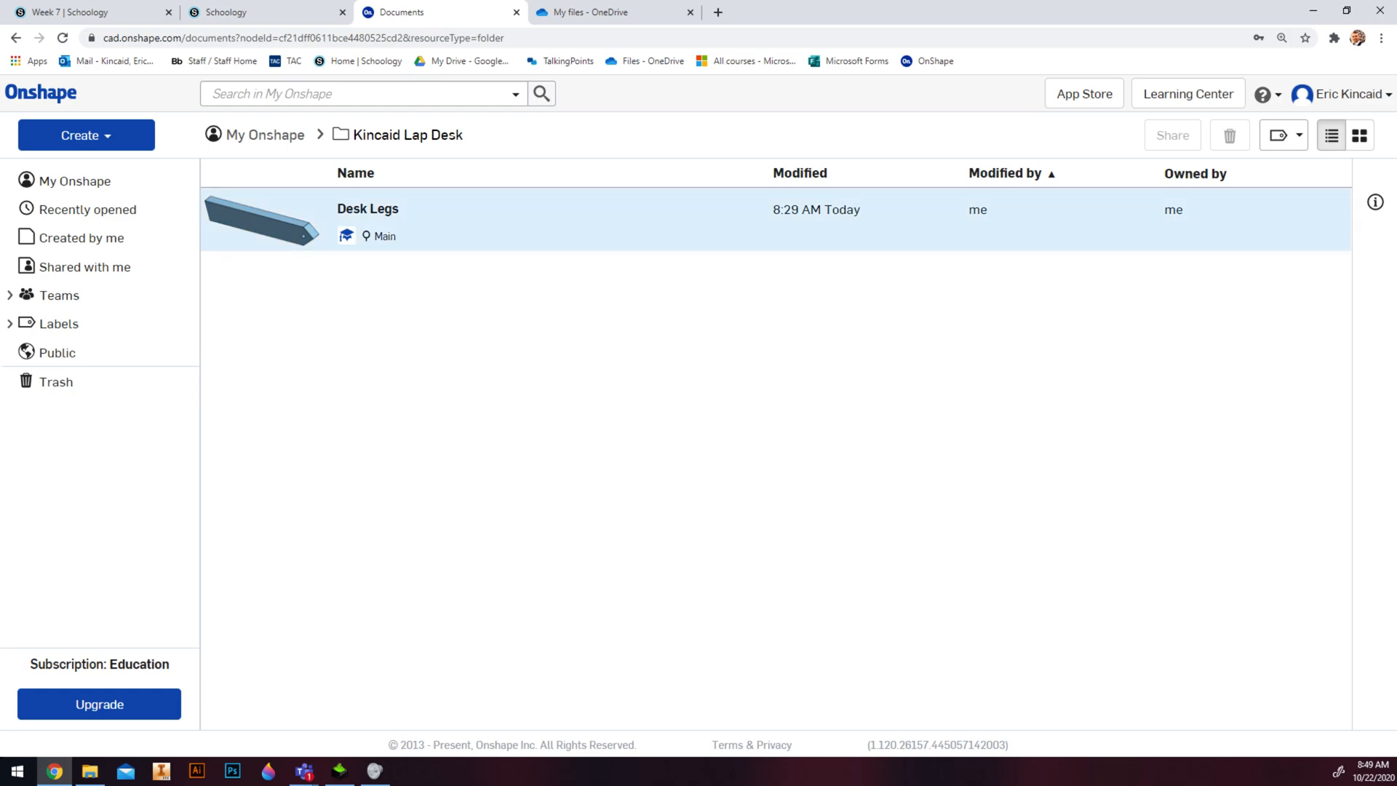
# - Open the lap desk folder named after the account owner from My Onshape and return to the documents list
pyautogui.click(76, 181)
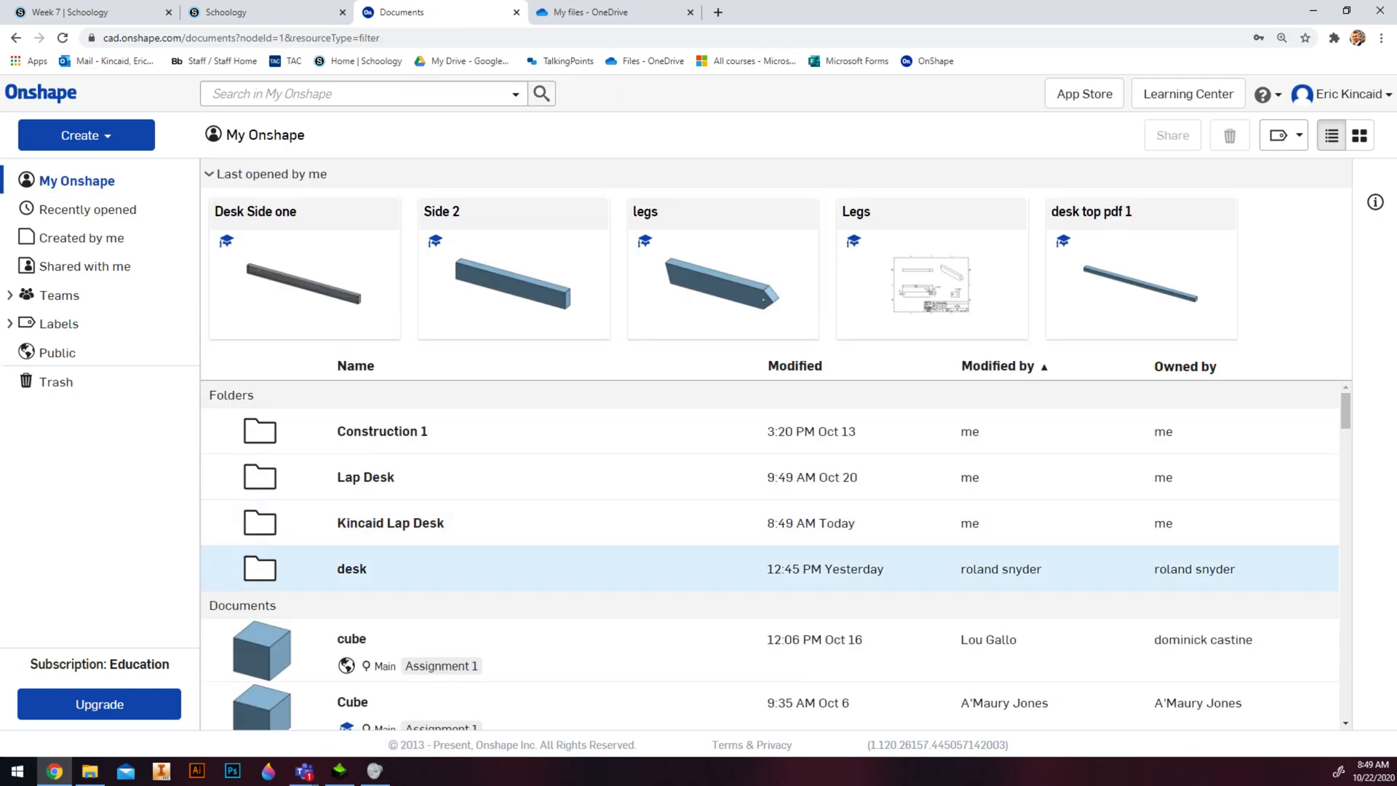
pyautogui.click(390, 523)
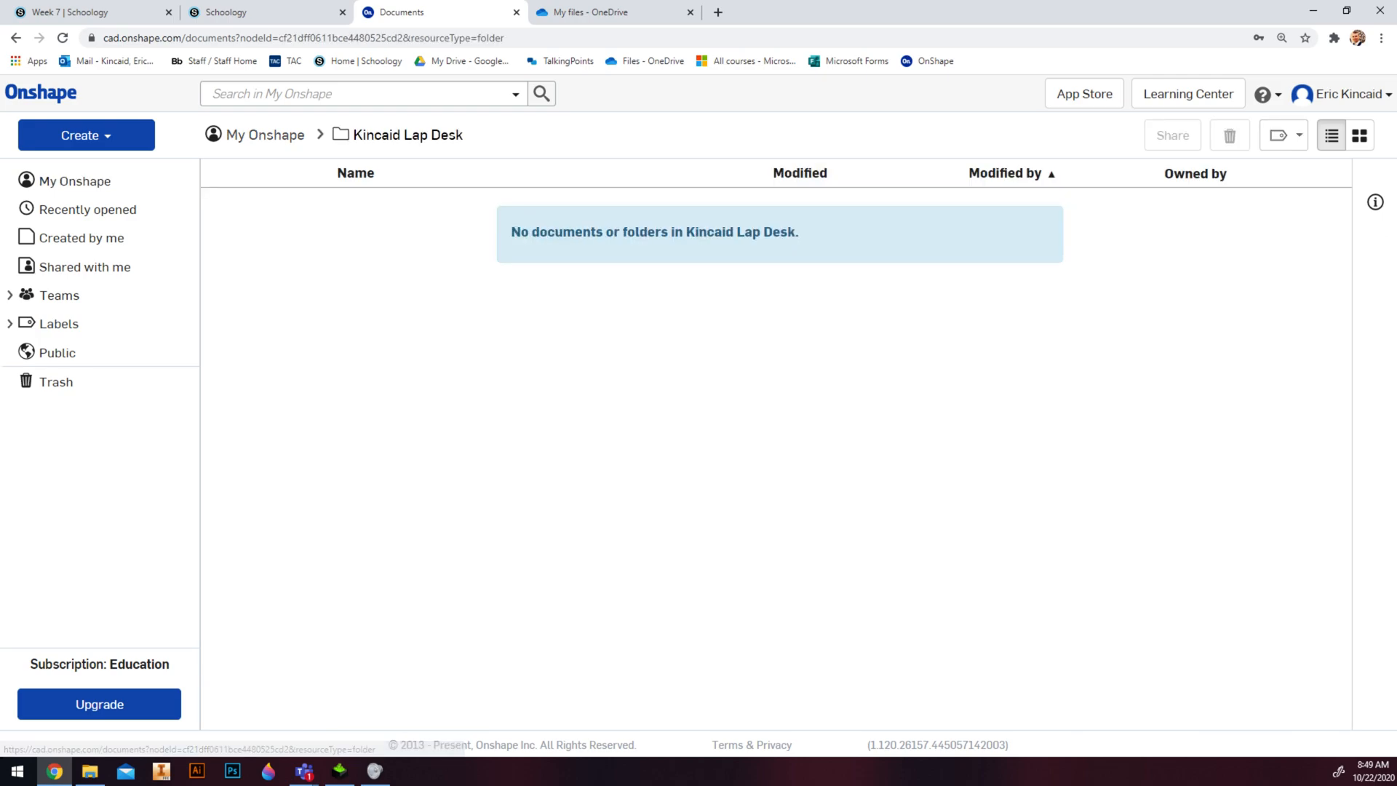
pyautogui.hotkey('alt', 'Left')
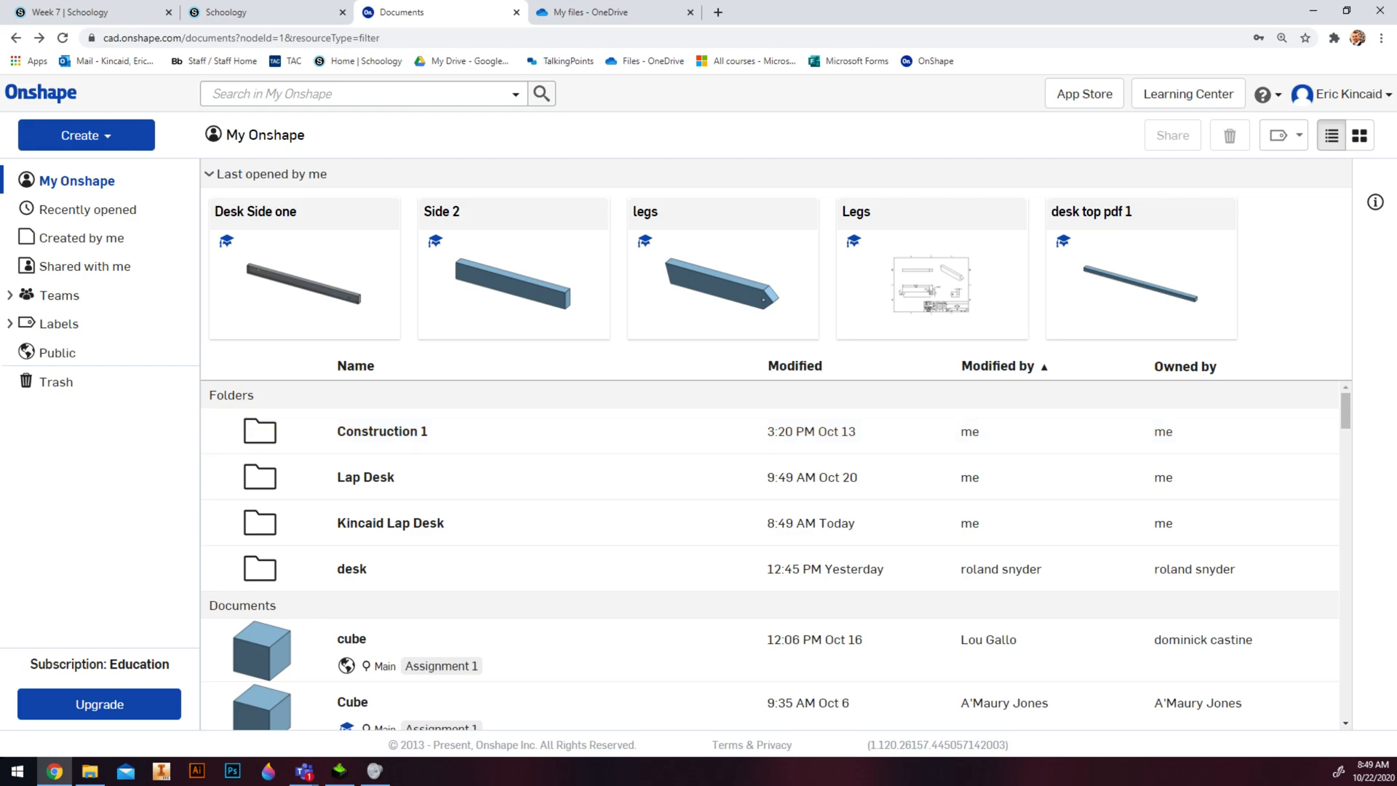
# - Examine the Desk Legs.pdf drawing from the Week 7 materials in Schoology and return to the Onshape documents list
pyautogui.hotkey('ctrl', 'shift', 'Tab')
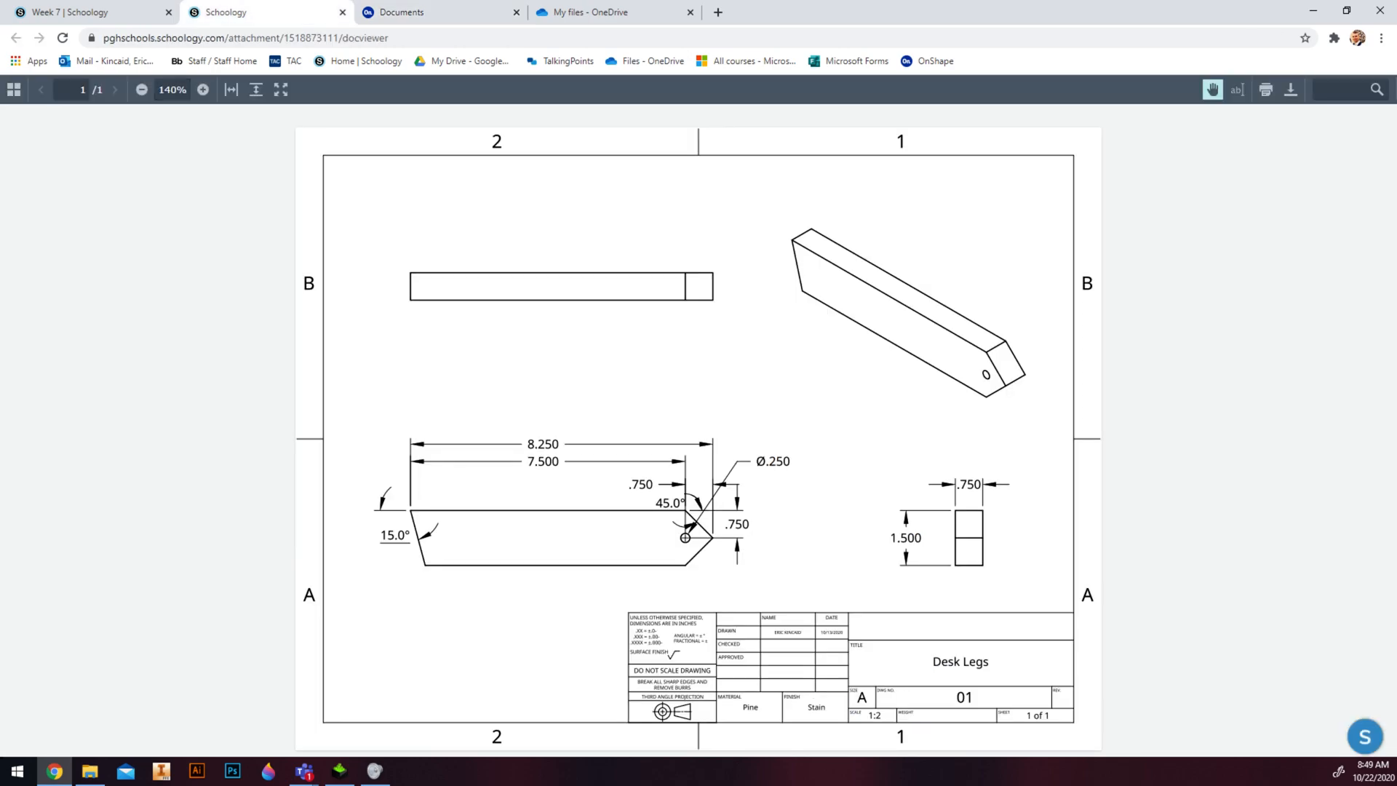
pyautogui.hotkey('ctrl', 'shift', 'Tab')
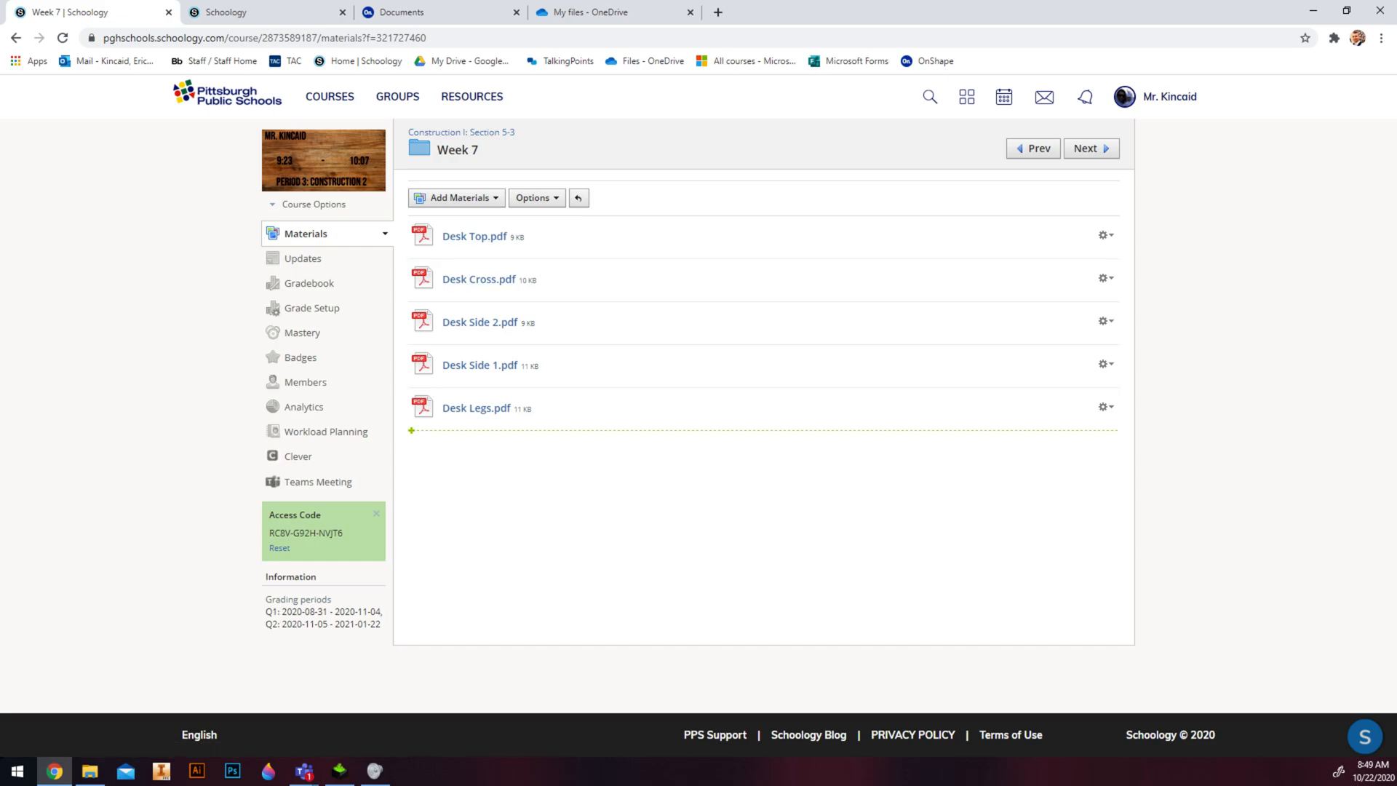
pyautogui.click(477, 409)
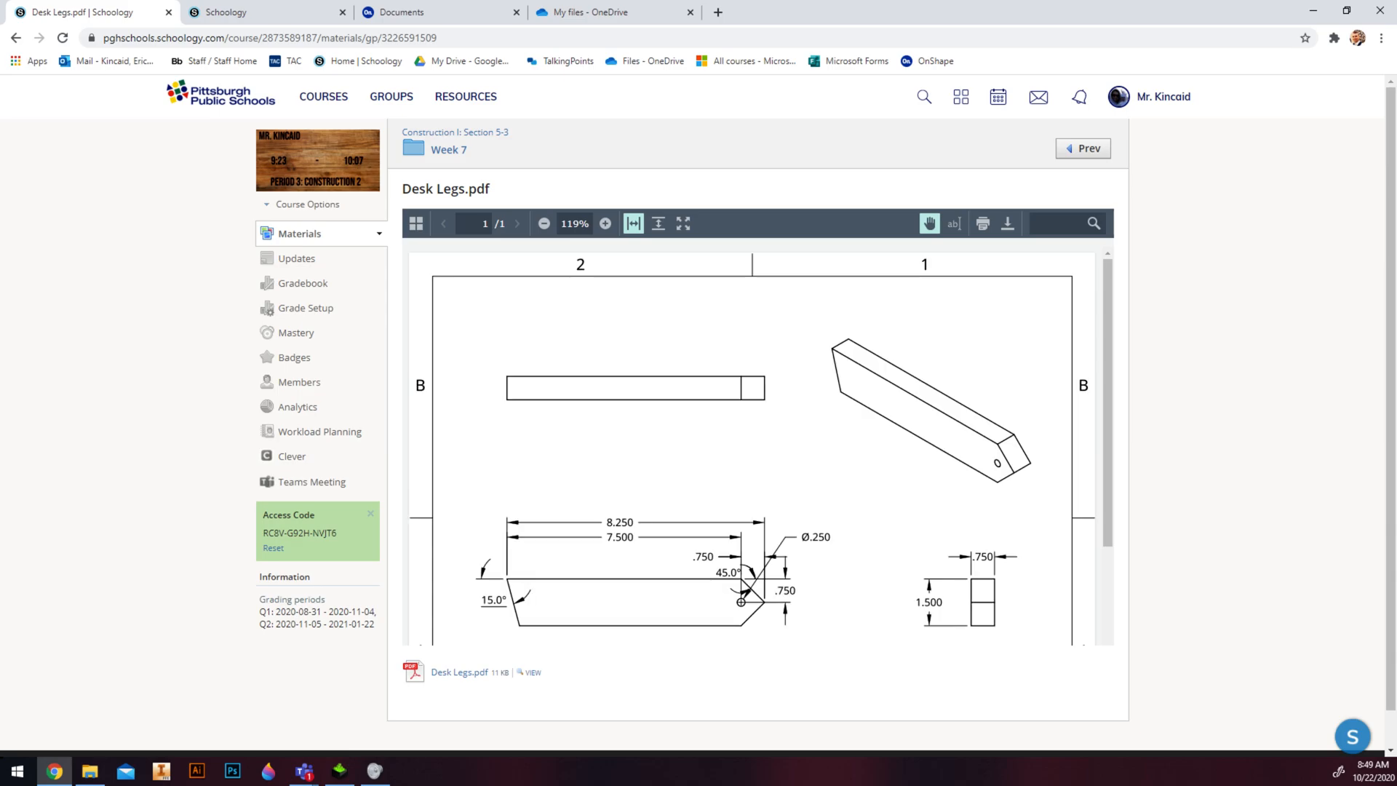
pyautogui.click(273, 12)
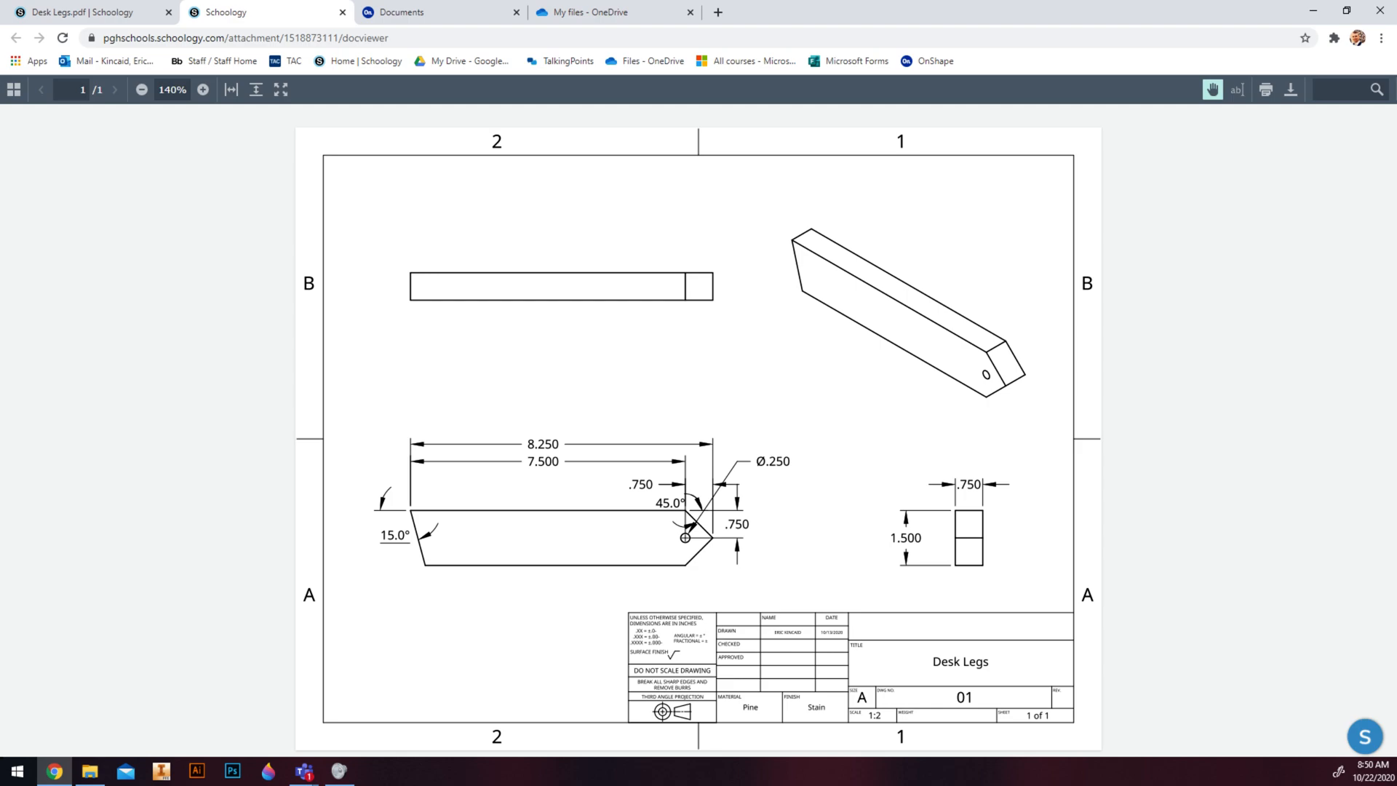
pyautogui.hotkey('ctrl', 'shift', 'Tab')
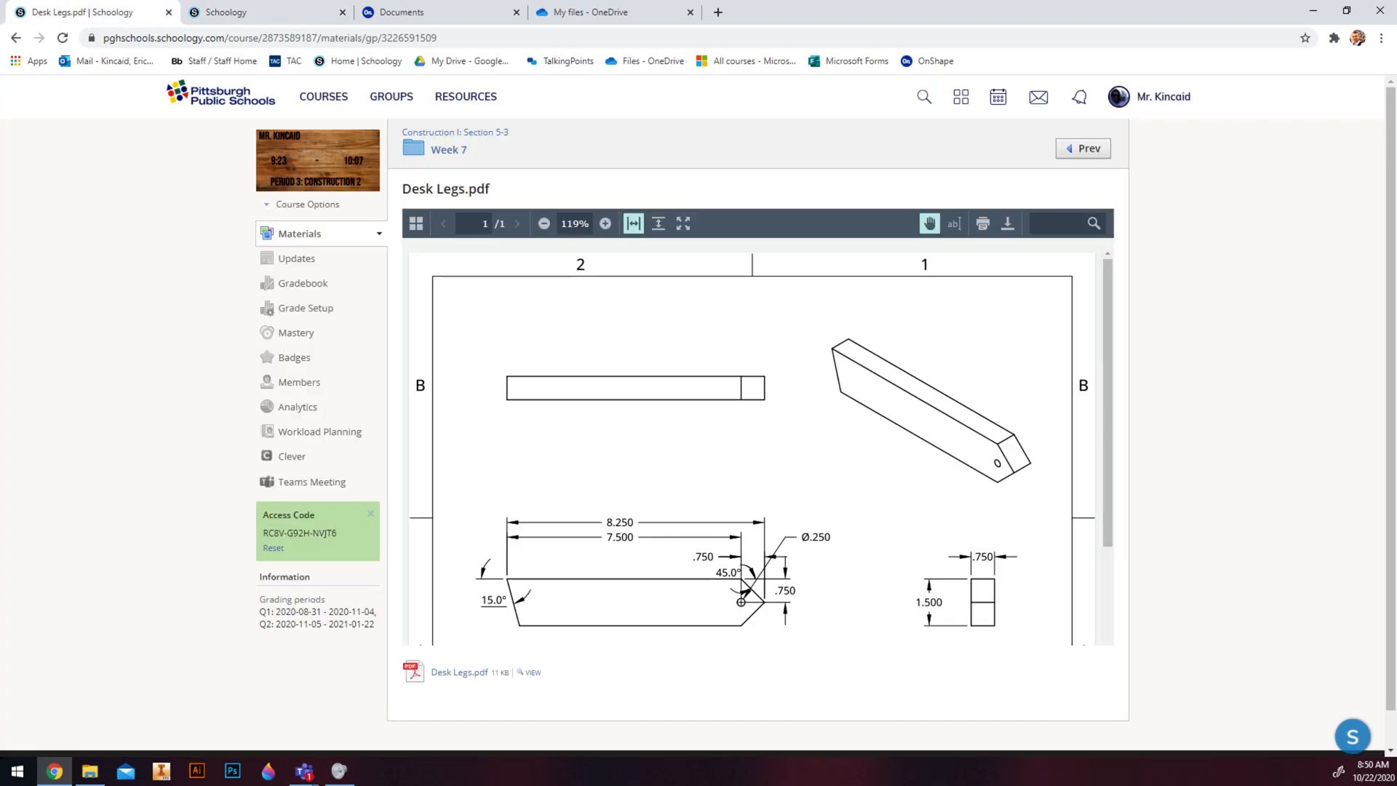
pyautogui.click(418, 12)
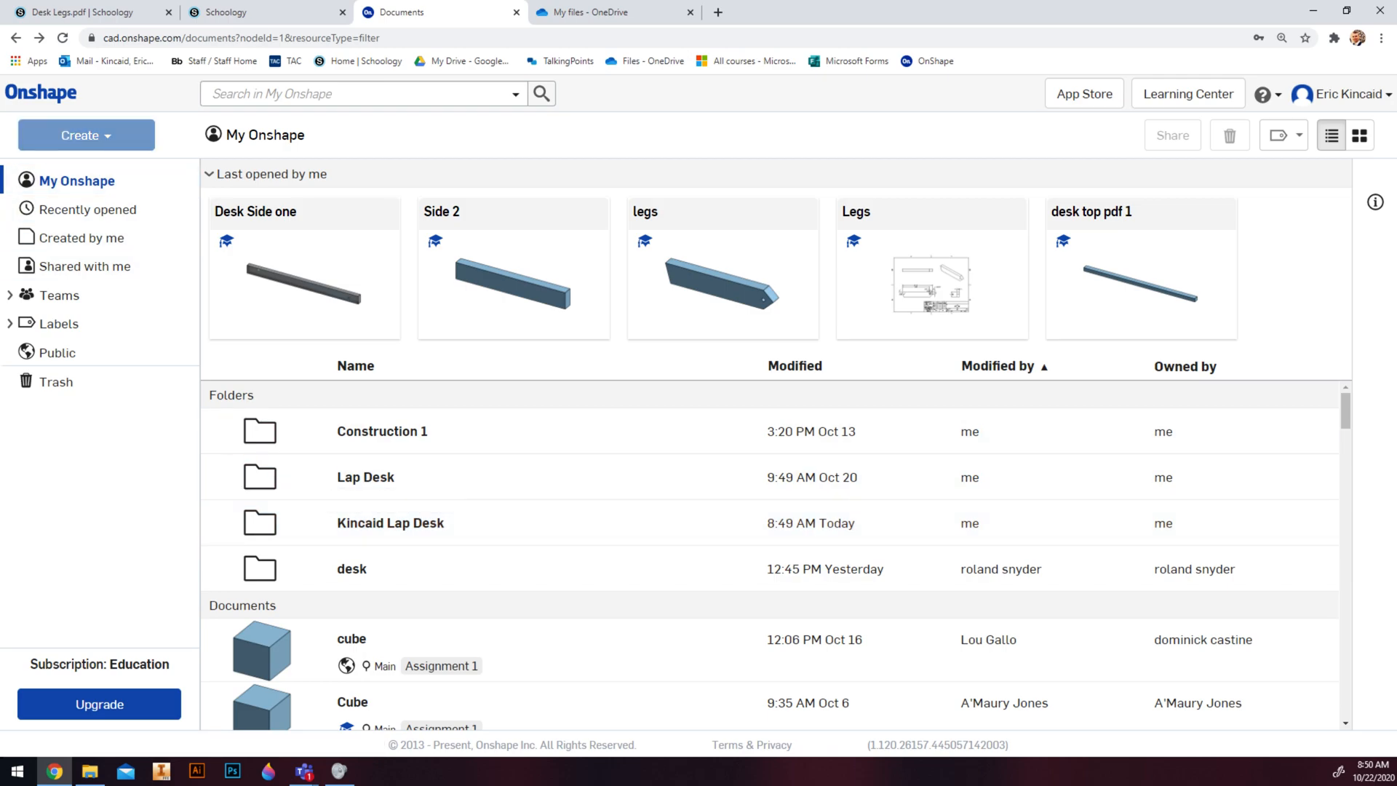
pyautogui.click(86, 135)
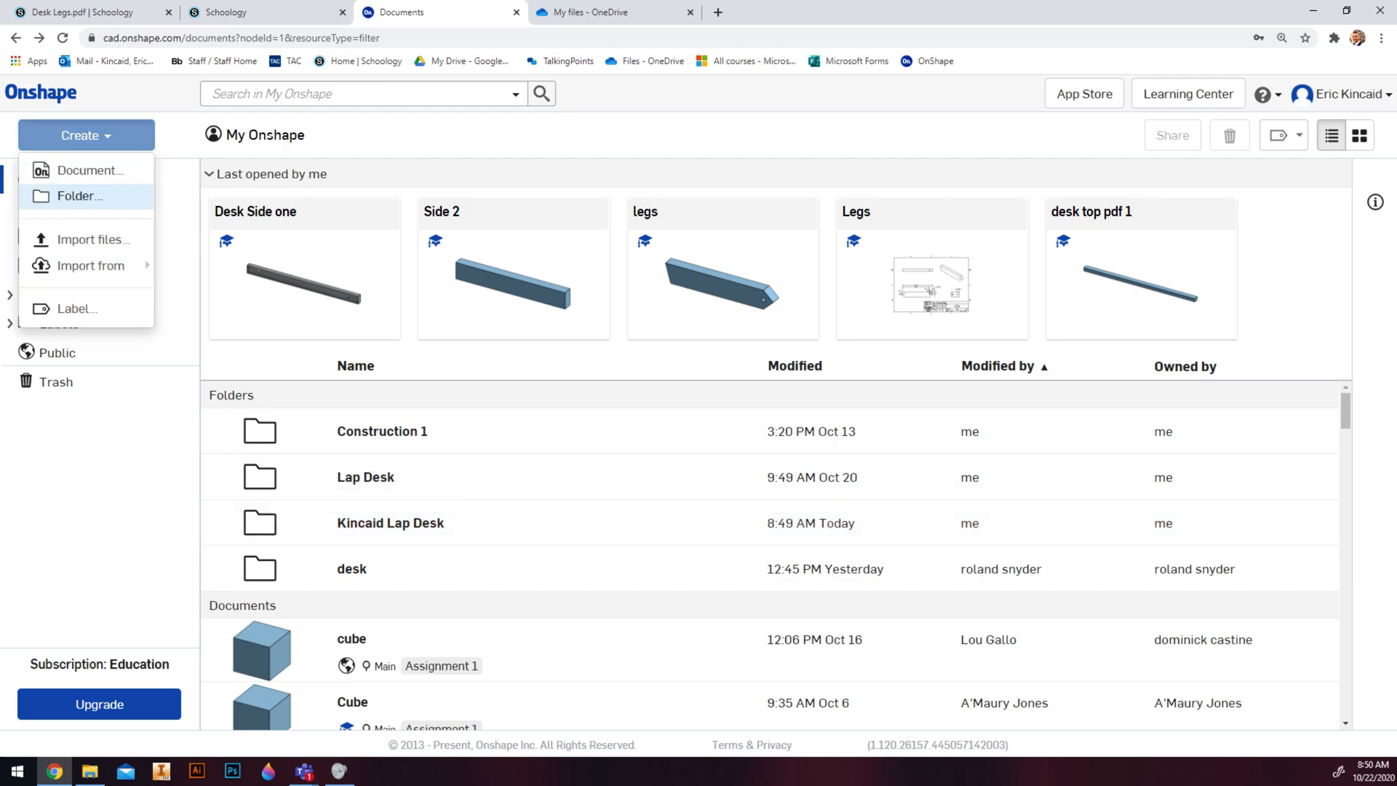
pyautogui.click(80, 196)
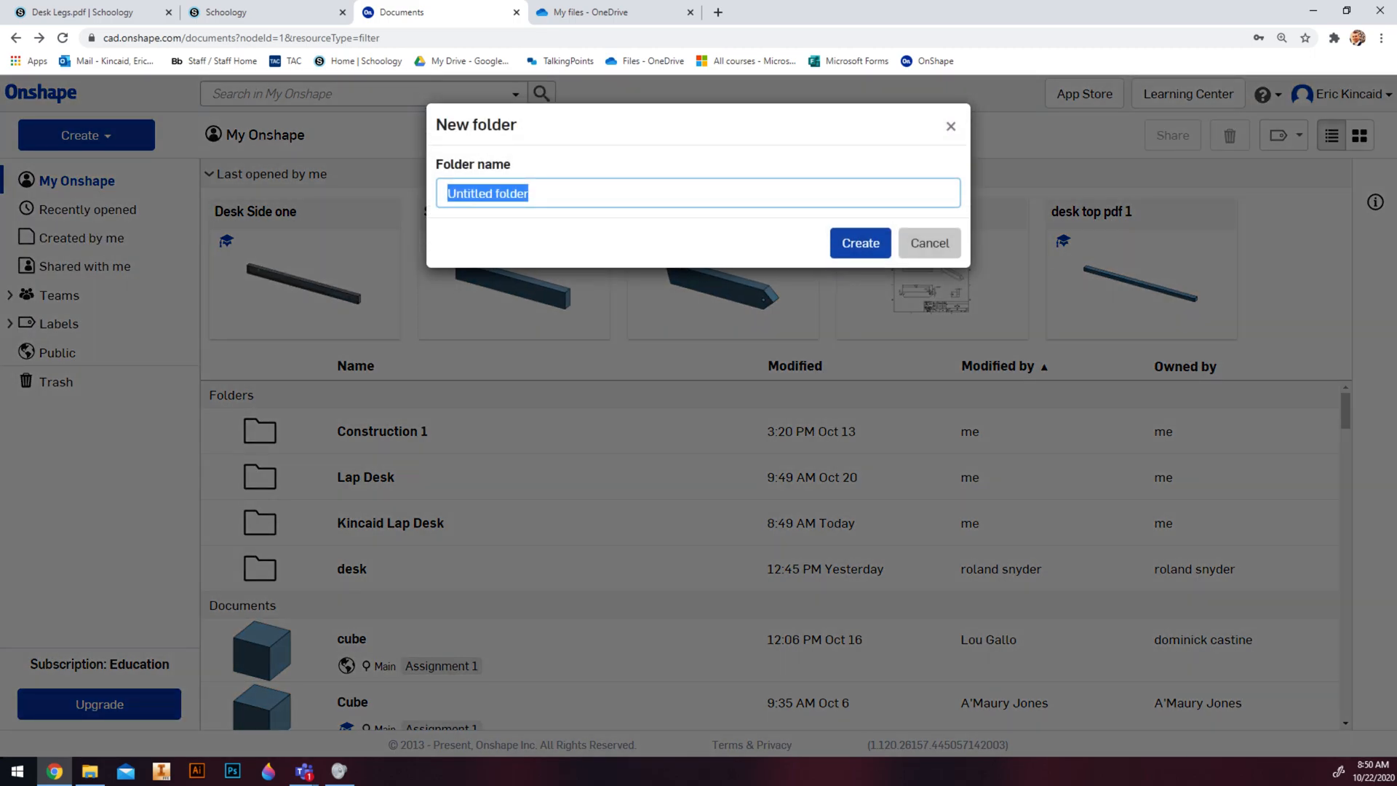
pyautogui.click(861, 243)
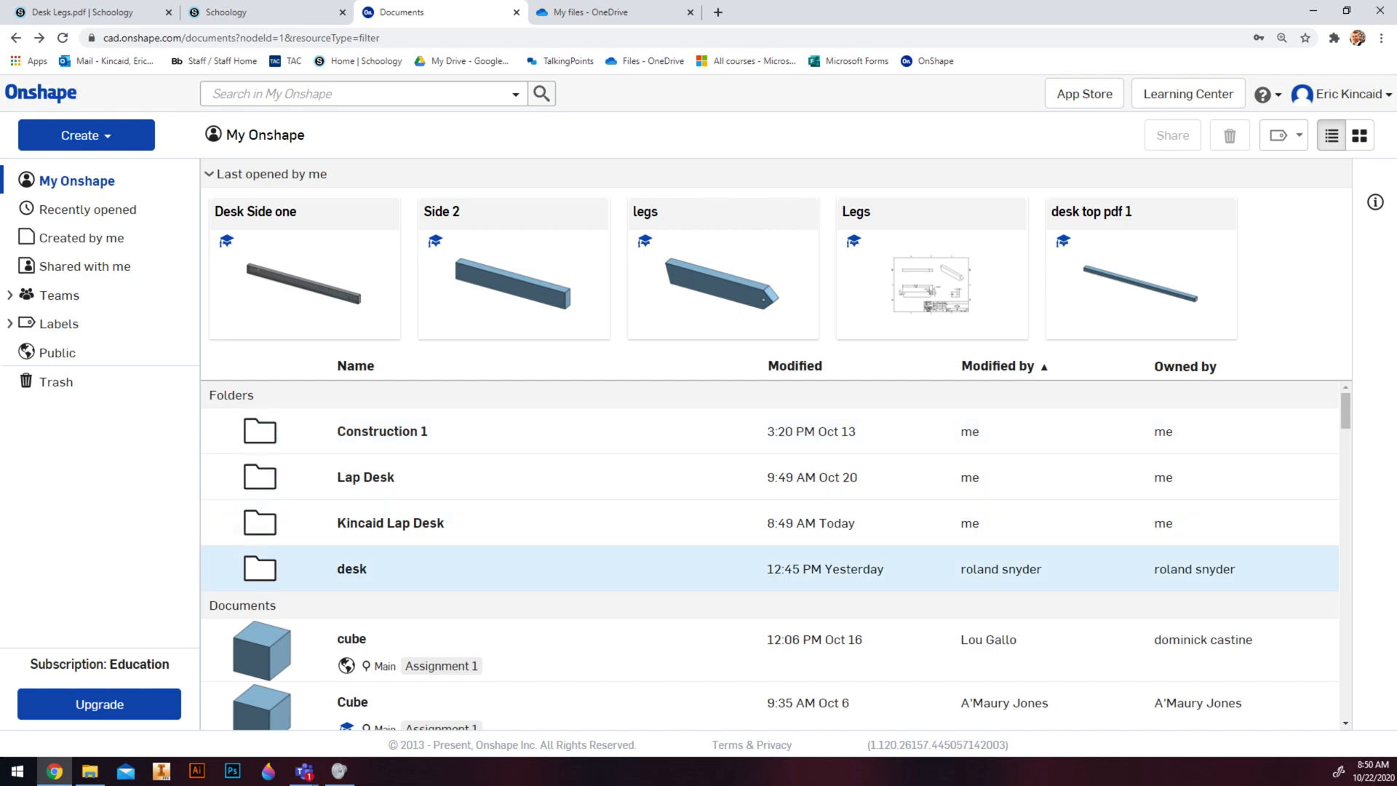
# - Create a document named Desk Legs inside the lap desk folder named after the account owner
pyautogui.click(390, 523)
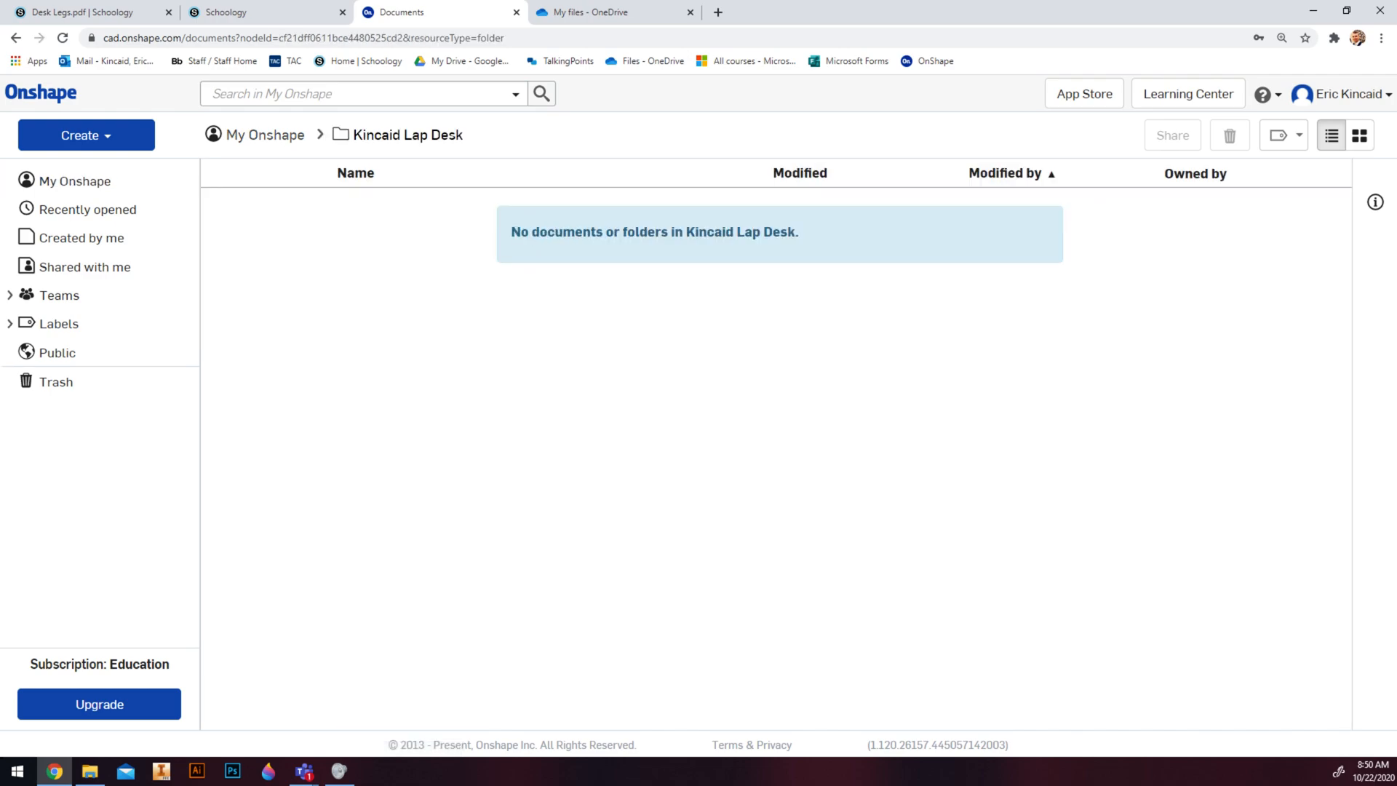
pyautogui.click(86, 135)
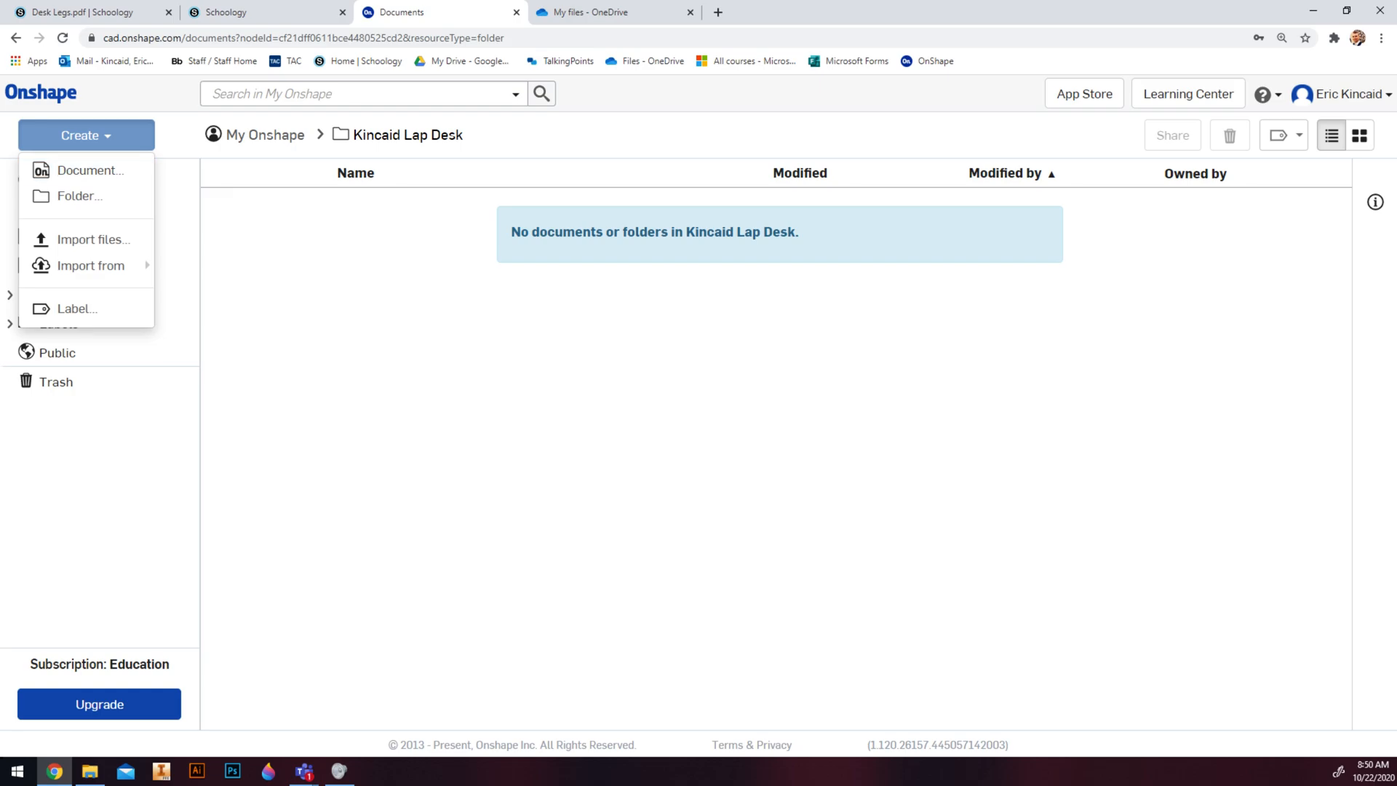
pyautogui.click(90, 170)
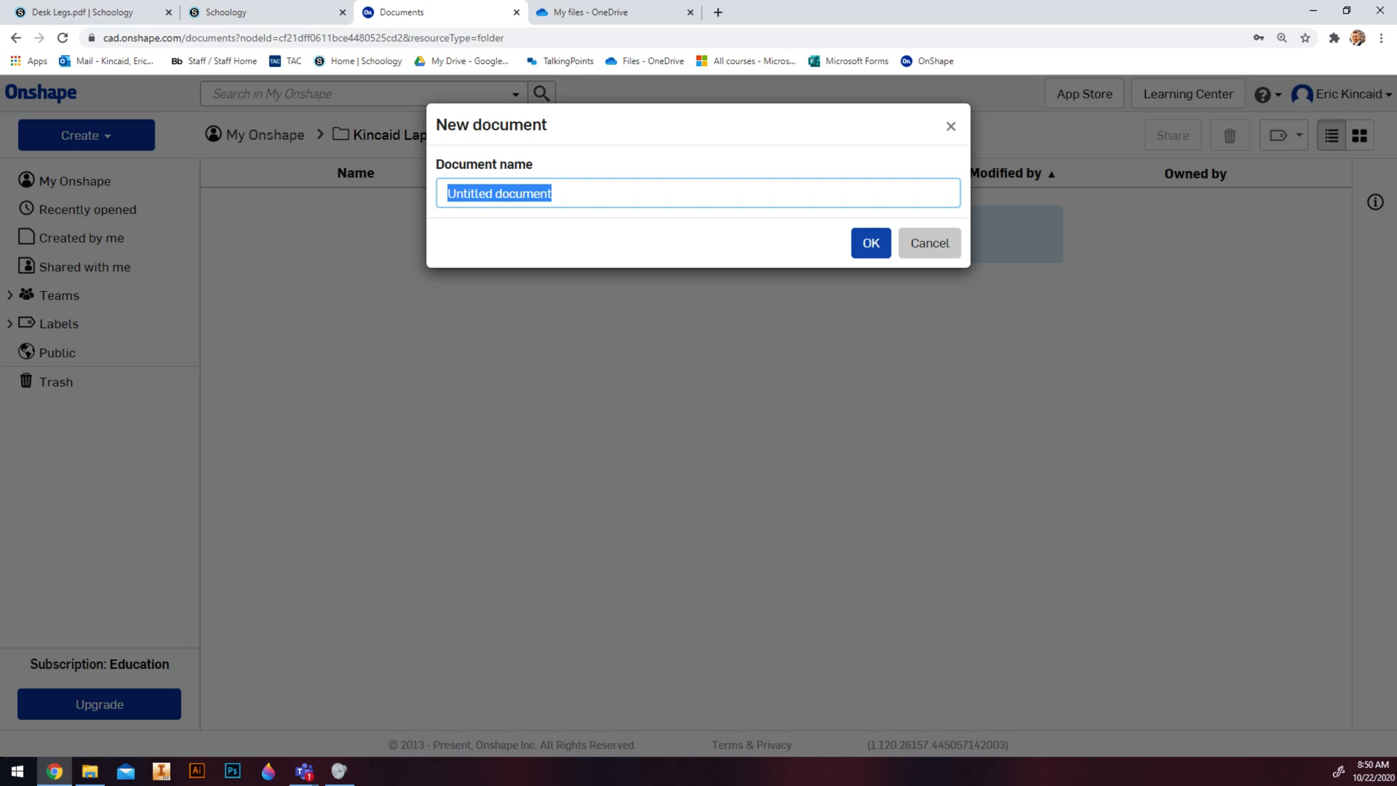
pyautogui.press('BackSpace')
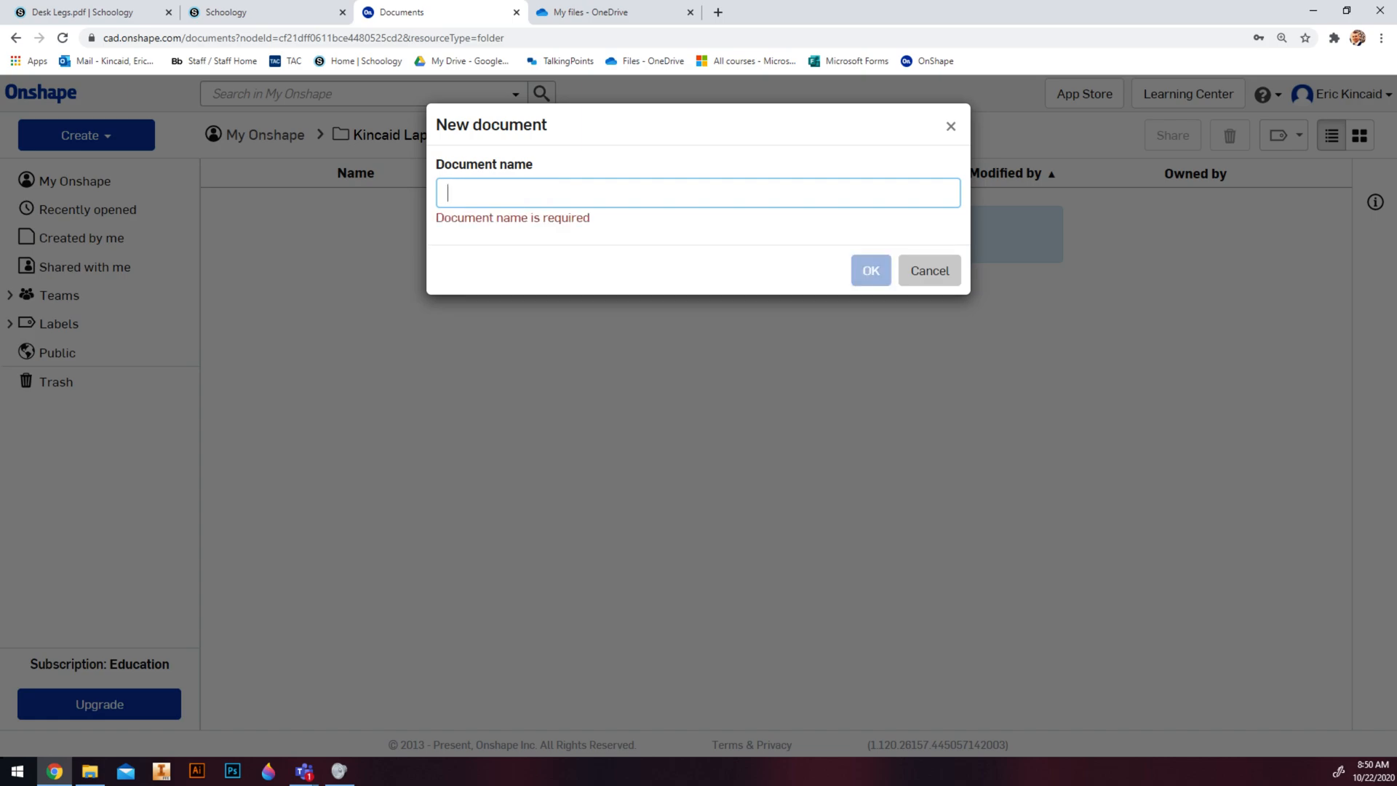
pyautogui.write('Desk Legs')
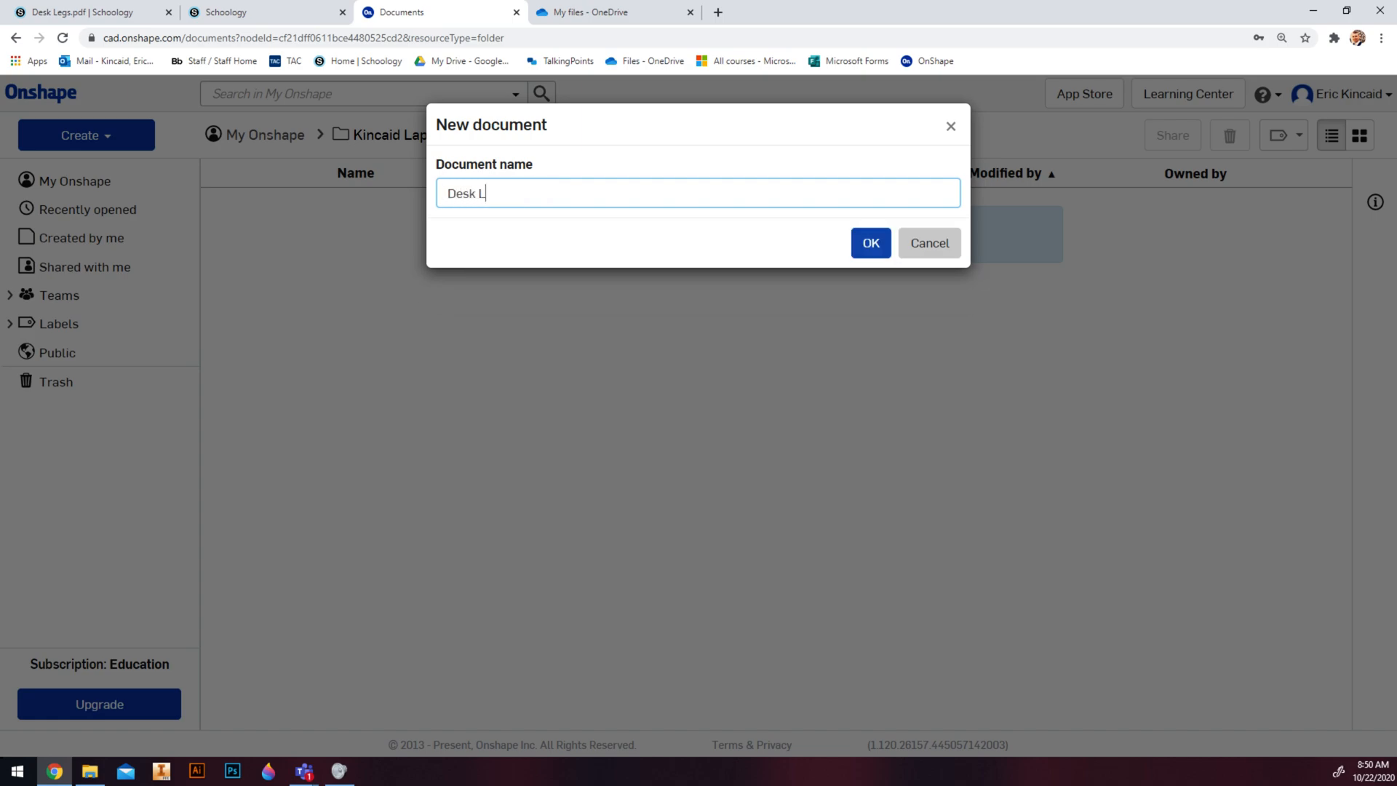
pyautogui.press('Return')
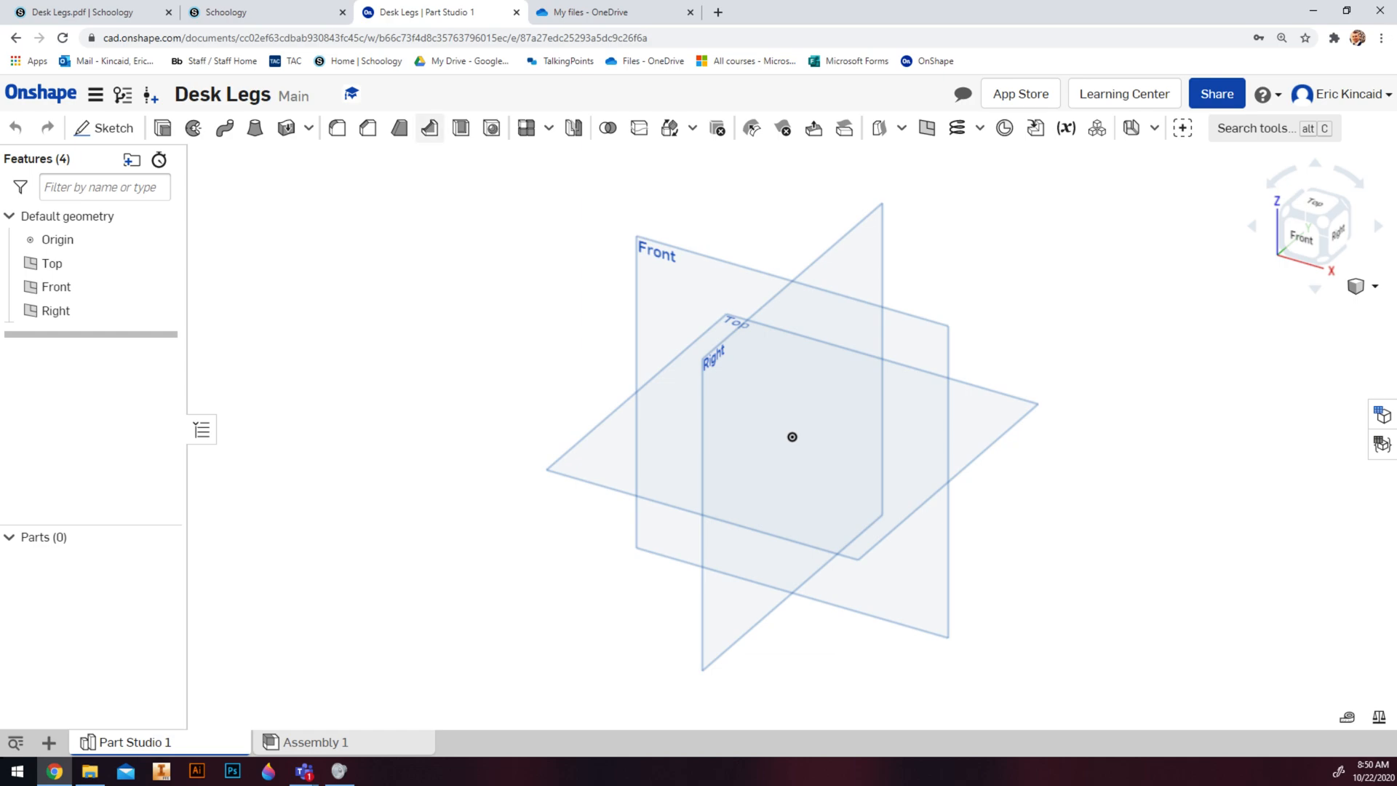
# - Check the leg drawing in Schoology and start a sketch on the Front plane in Onshape, facing it straight on
pyautogui.click(256, 12)
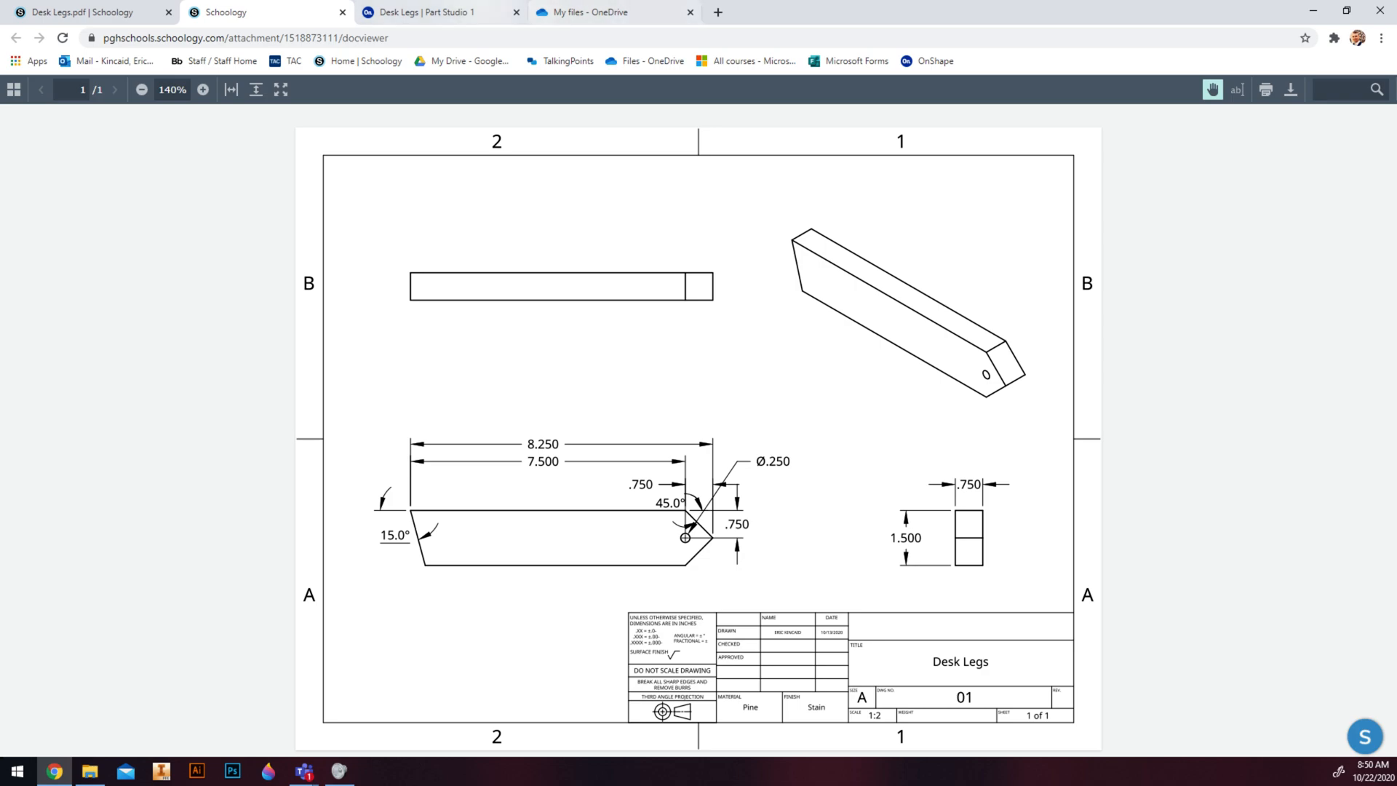
pyautogui.click(425, 13)
pyautogui.click(104, 128)
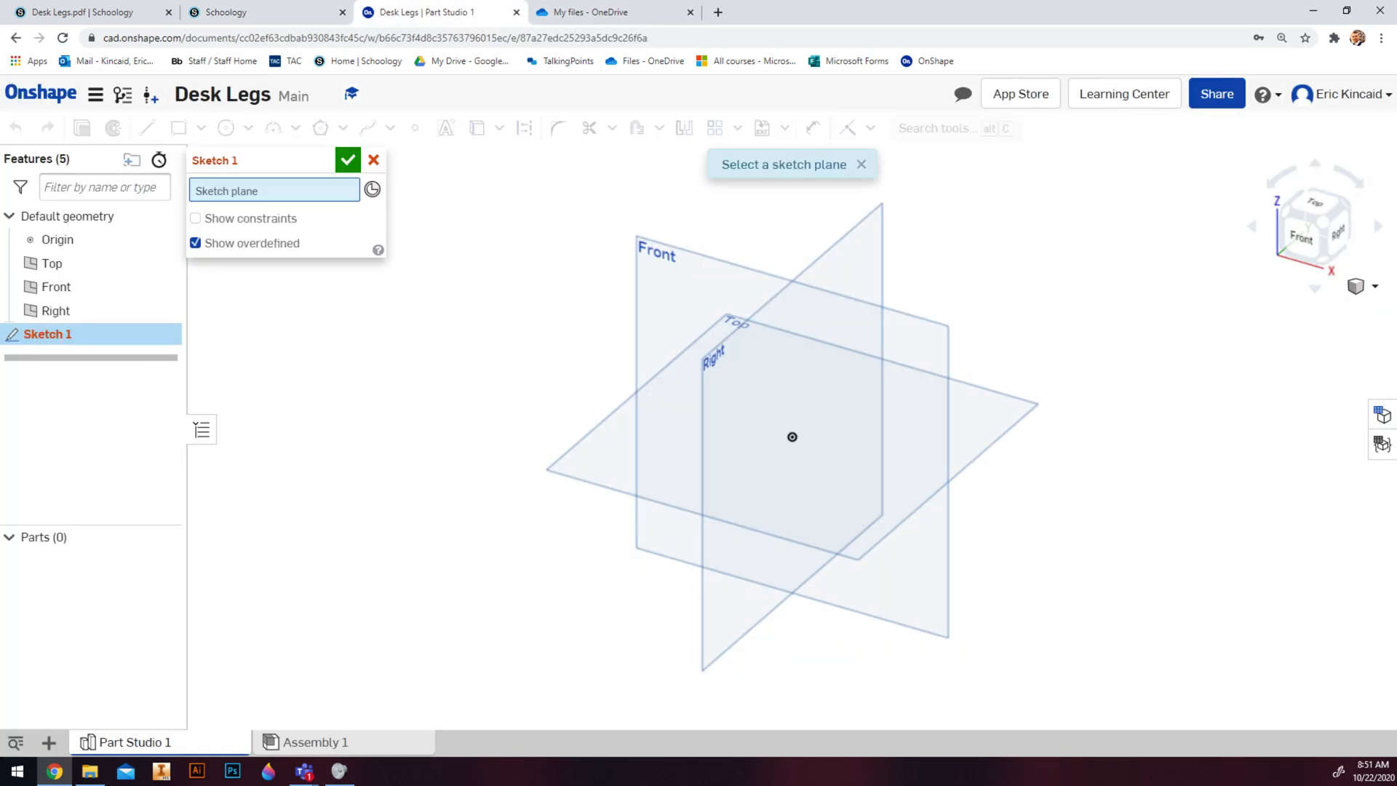
pyautogui.click(657, 252)
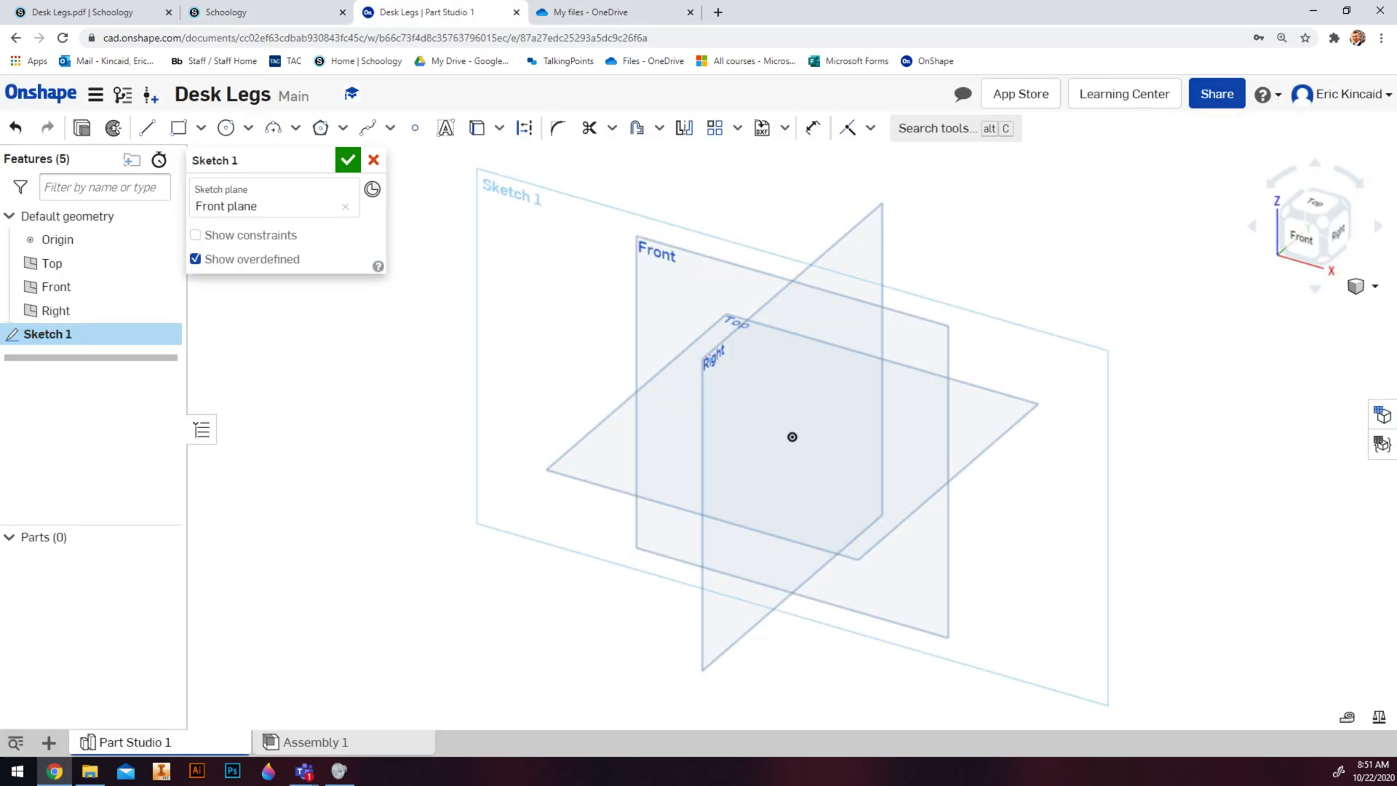
pyautogui.click(1302, 238)
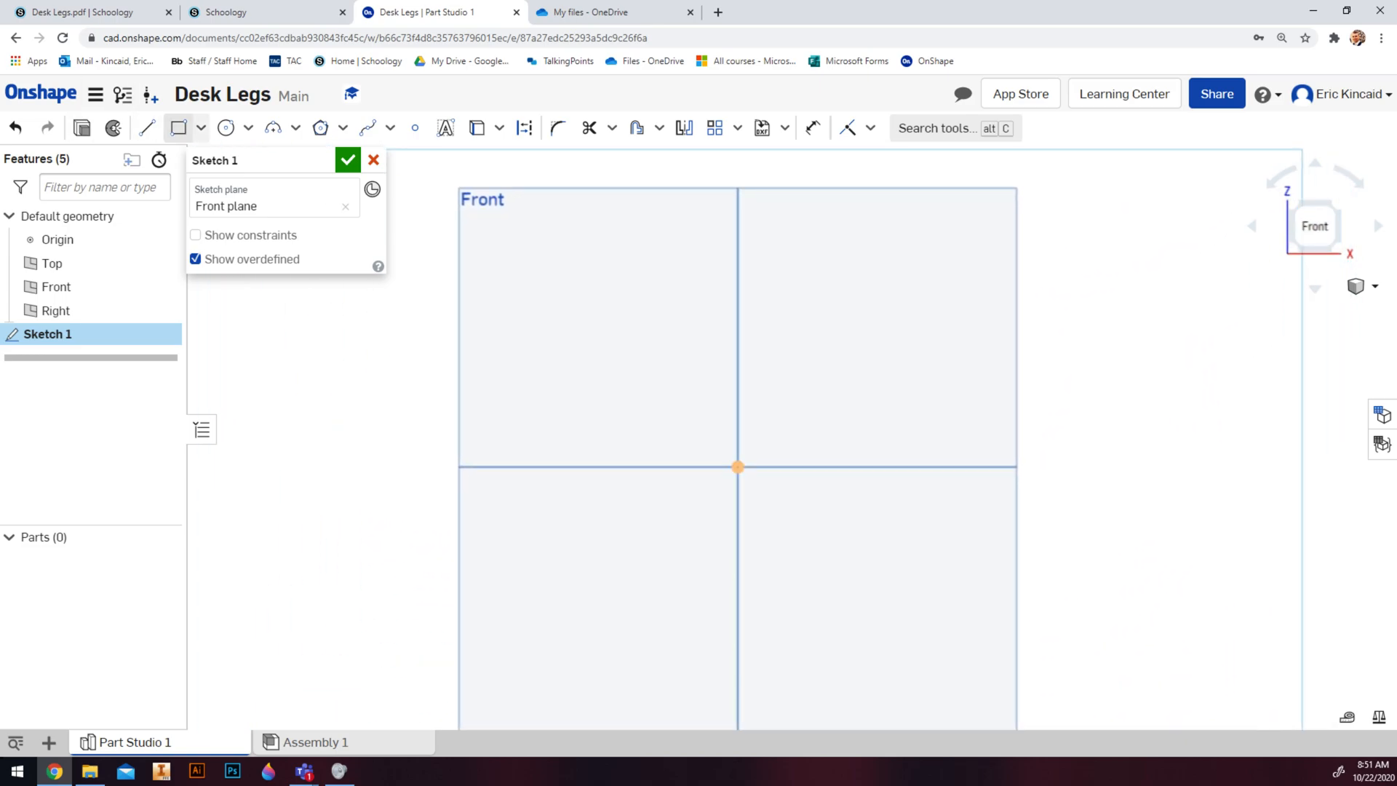
# - Sketch a corner rectangle from the origin, 8.25 long and 1.5 high
pyautogui.click(179, 128)
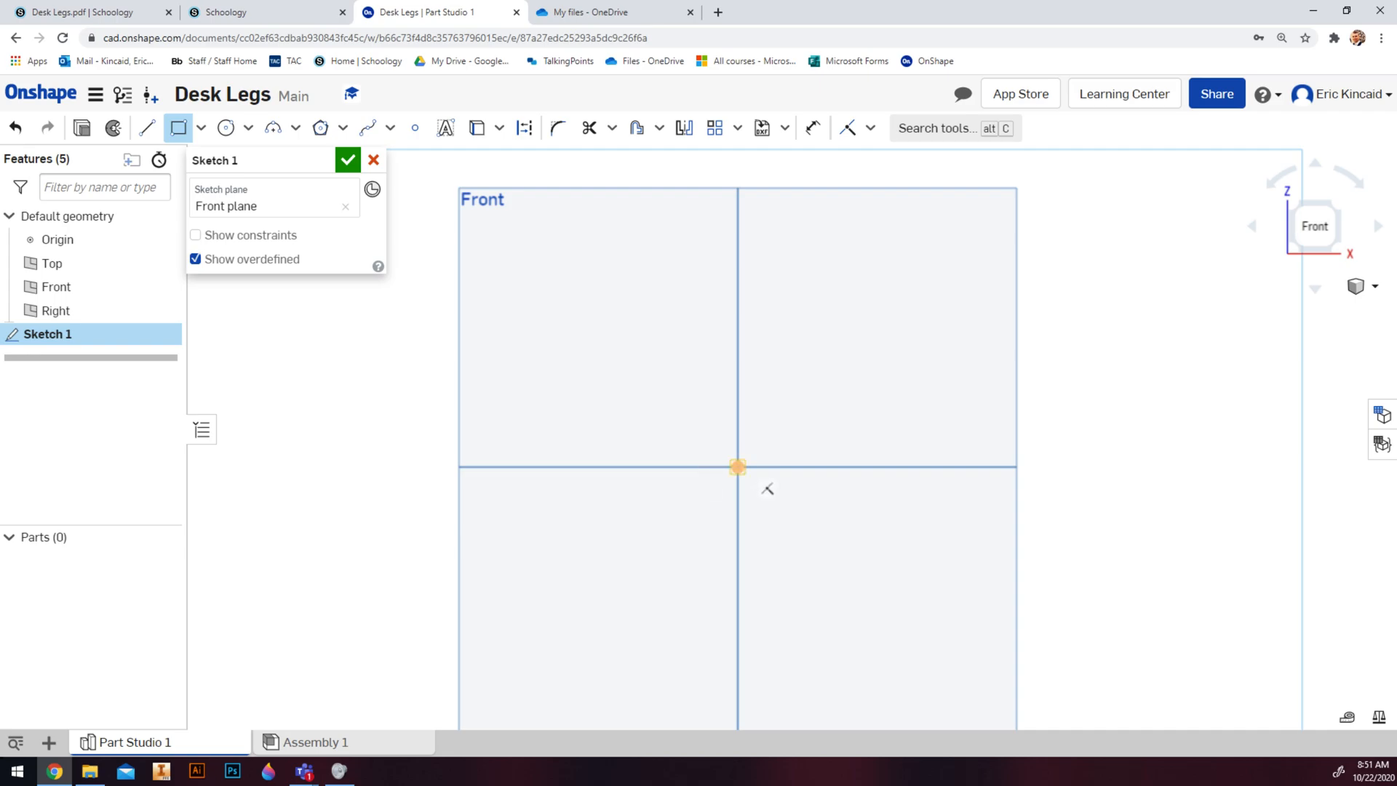
pyautogui.click(738, 467)
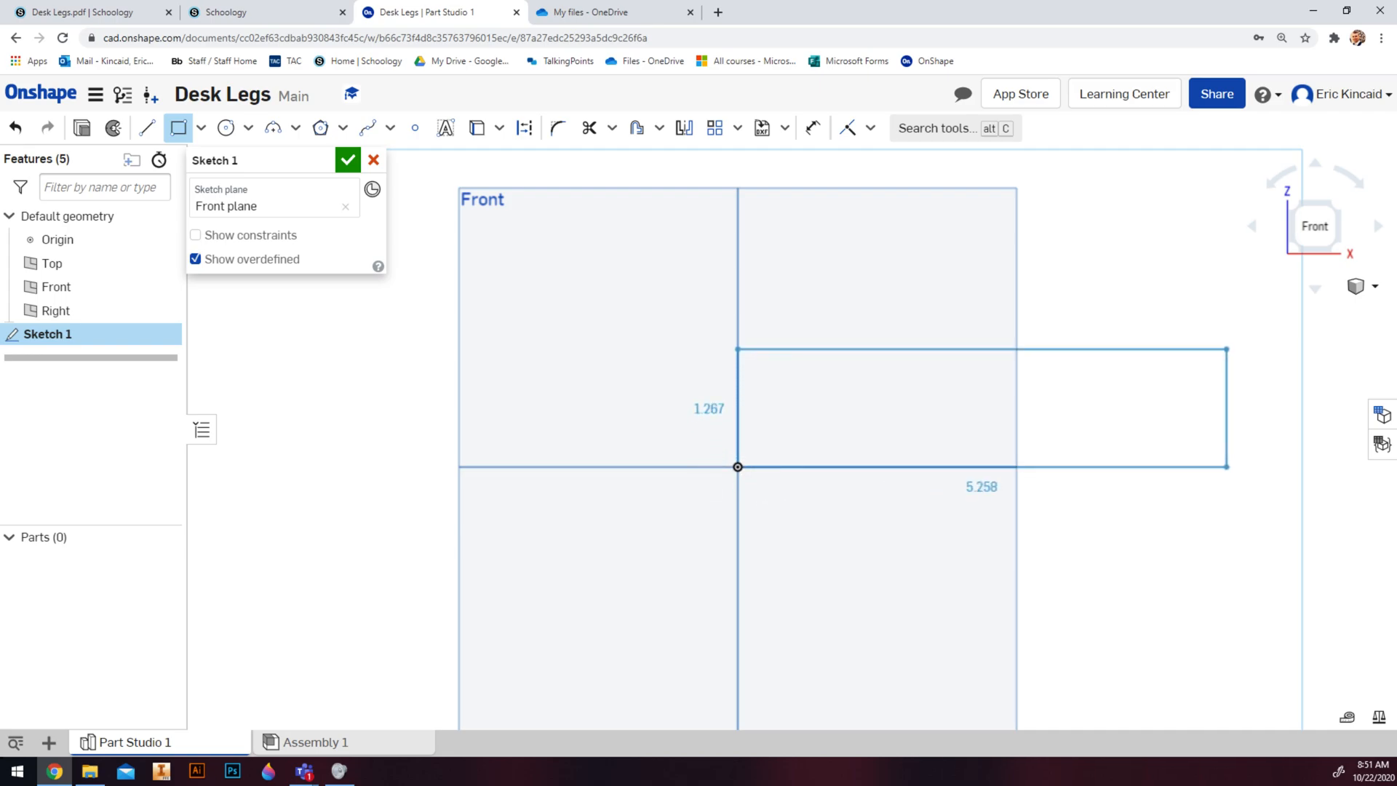
pyautogui.click(1228, 349)
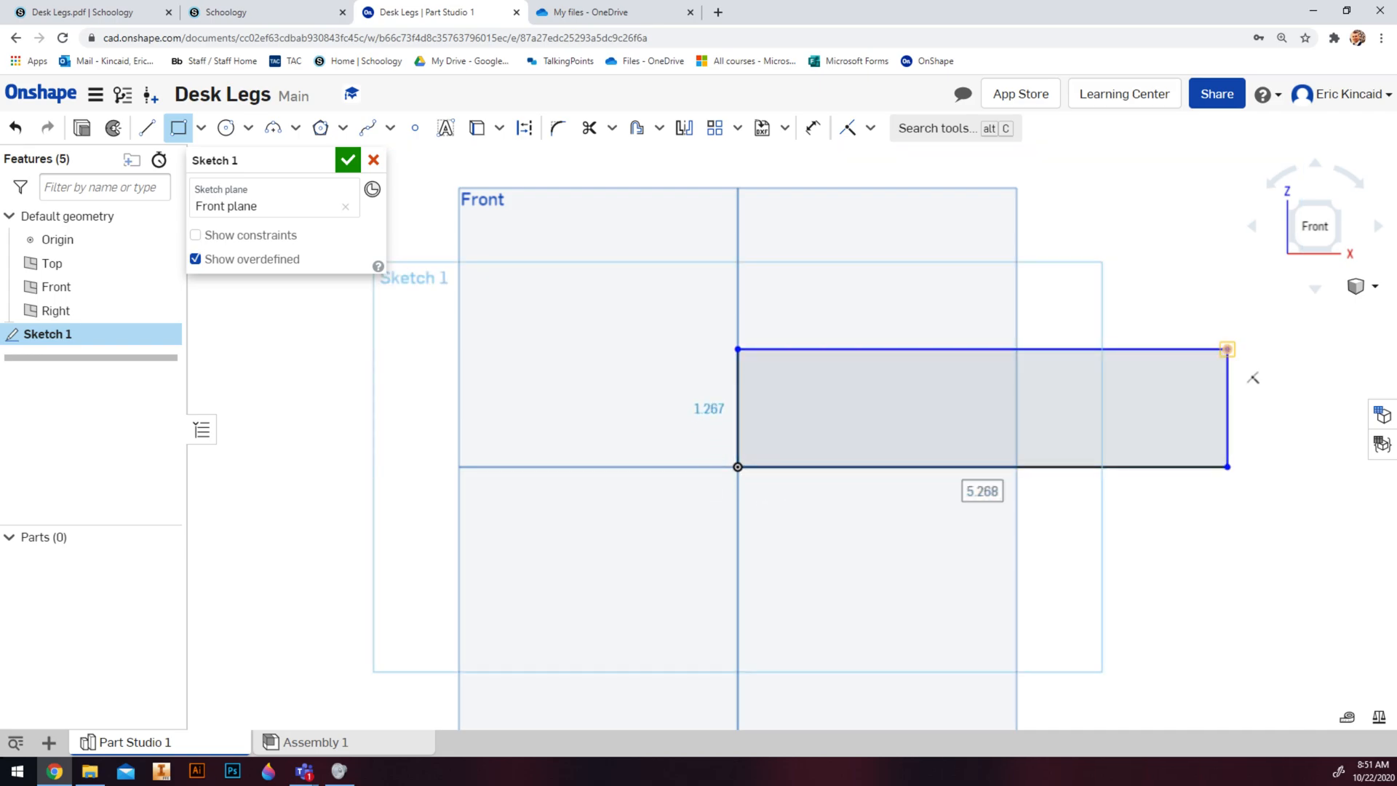
pyautogui.write('8.25')
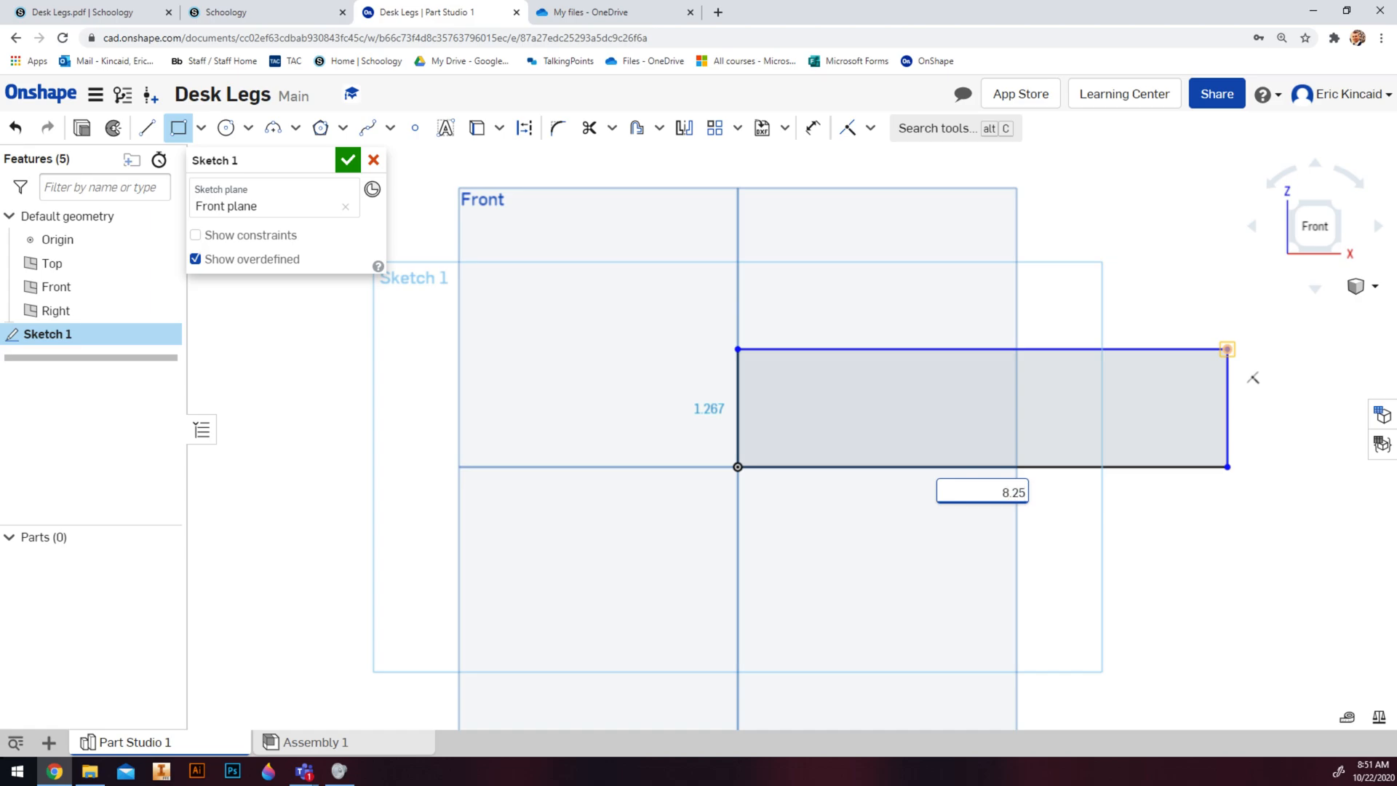
pyautogui.press('Return')
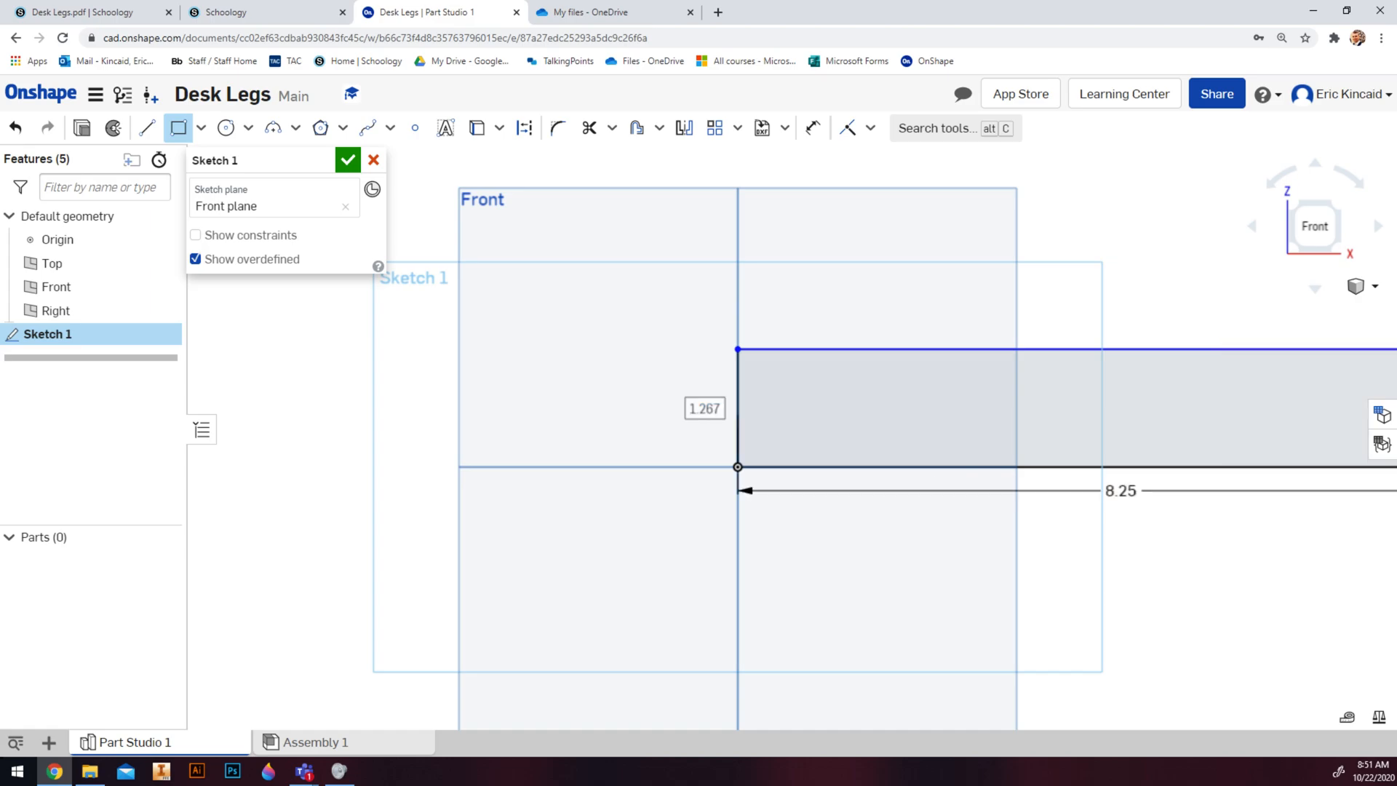
pyautogui.write('1.5')
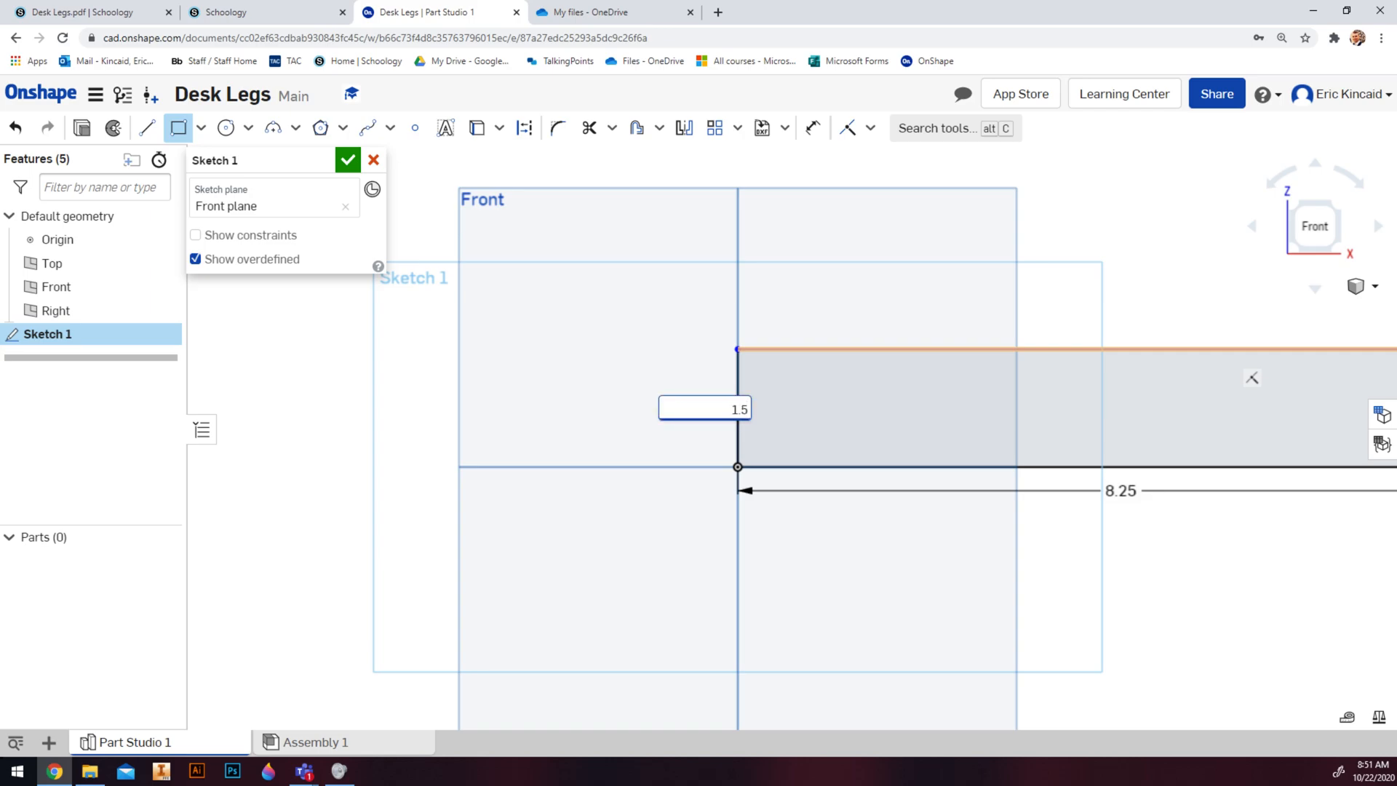
pyautogui.press('Return')
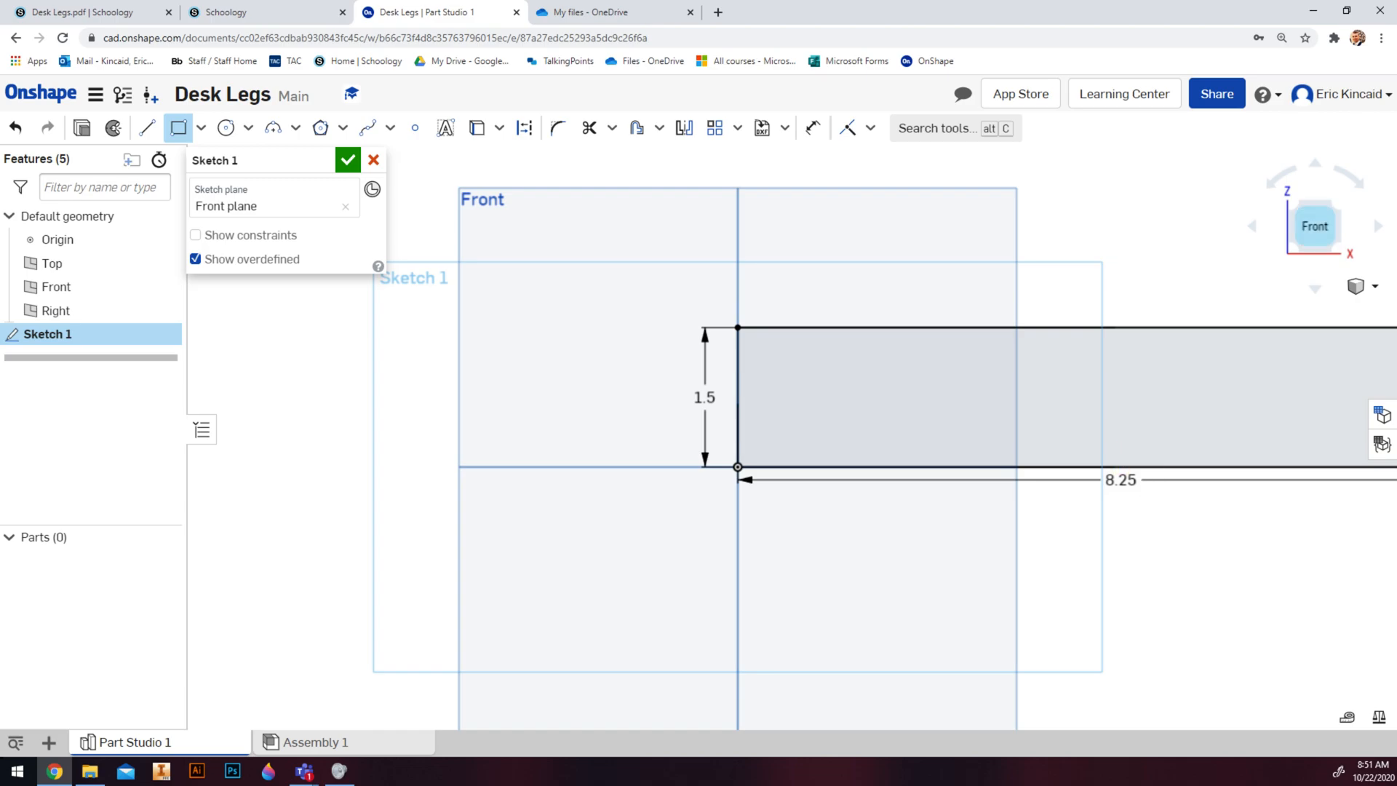
pyautogui.click(1314, 227)
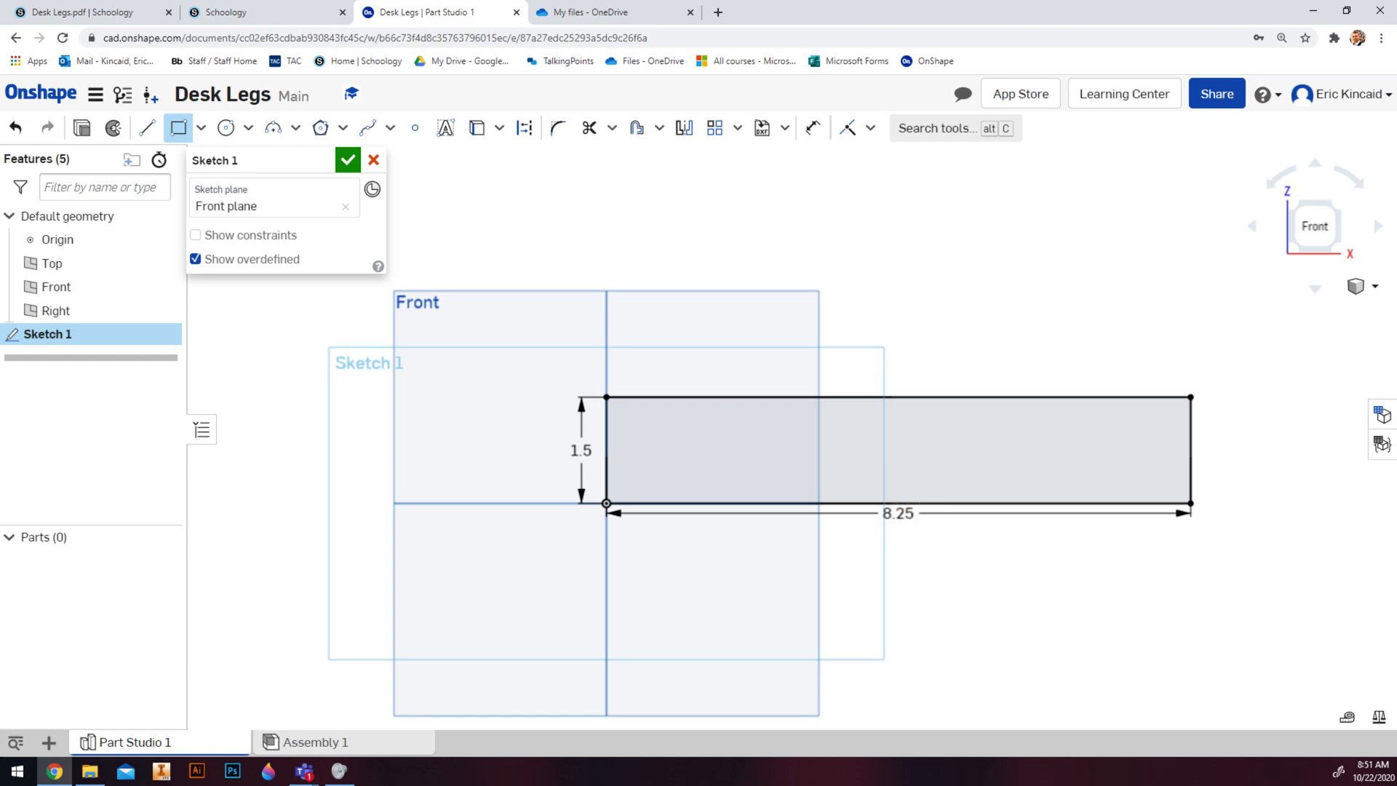
pyautogui.scroll(-8, 920, 524)
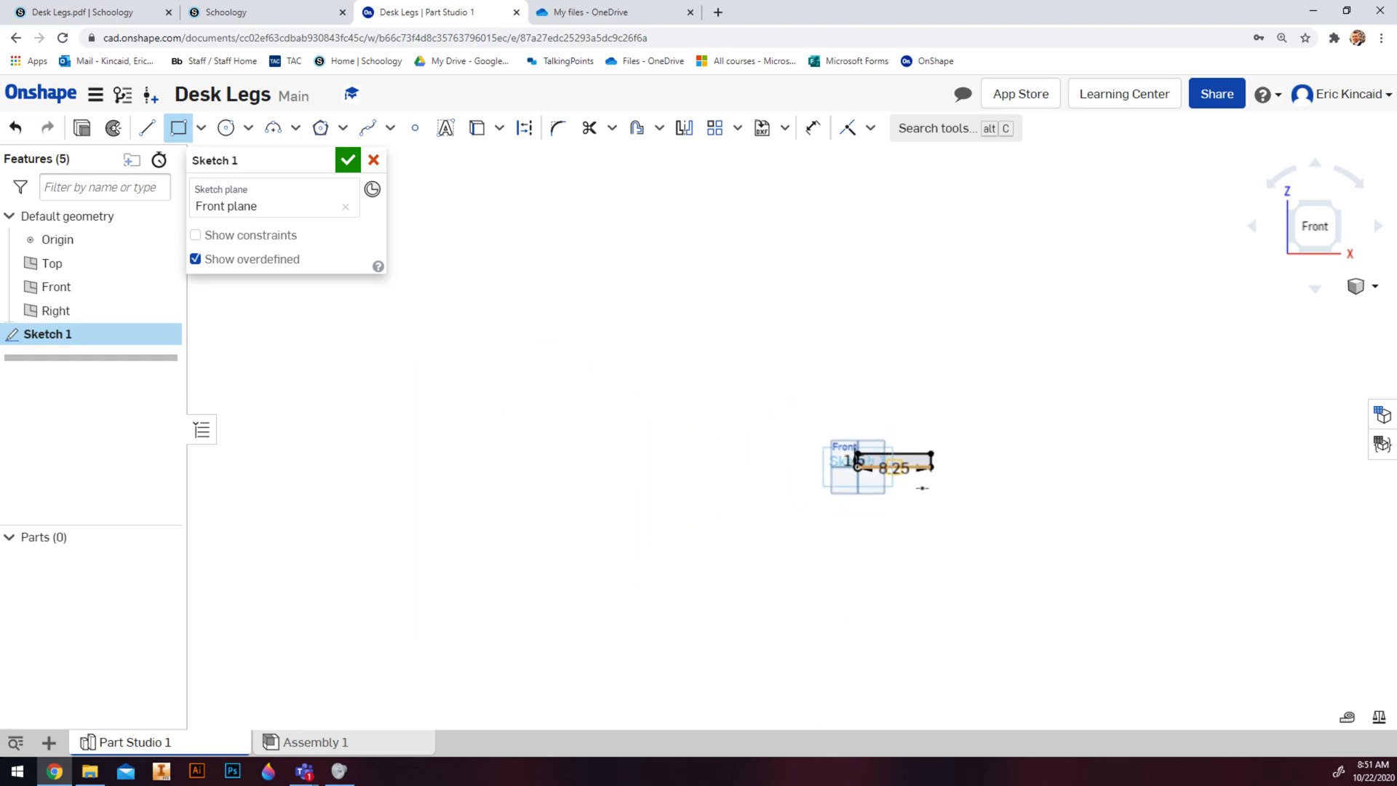
pyautogui.press('f')
pyautogui.scroll(3, 895, 458)
pyautogui.scroll(-2, 895, 457)
pyautogui.scroll(-1, 896, 457)
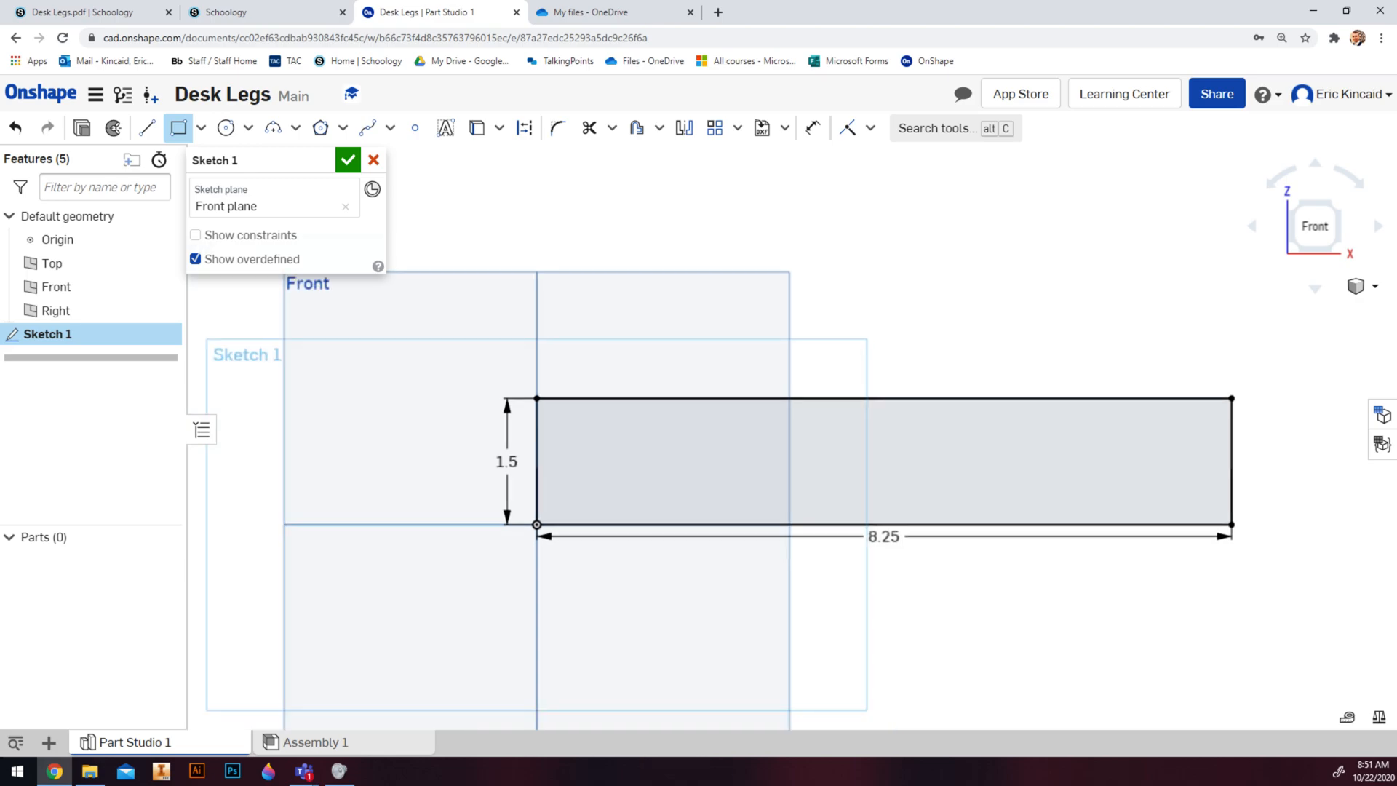
pyautogui.moveTo(884, 448)
pyautogui.mouseDown(button='middle')
pyautogui.moveTo(654, 426)
pyautogui.moveTo(847, 357)
pyautogui.moveTo(718, 413)
pyautogui.moveTo(748, 375)
pyautogui.moveTo(634, 432)
pyautogui.moveTo(825, 419)
pyautogui.moveTo(756, 376)
pyautogui.moveTo(715, 423)
pyautogui.mouseUp(button='middle')
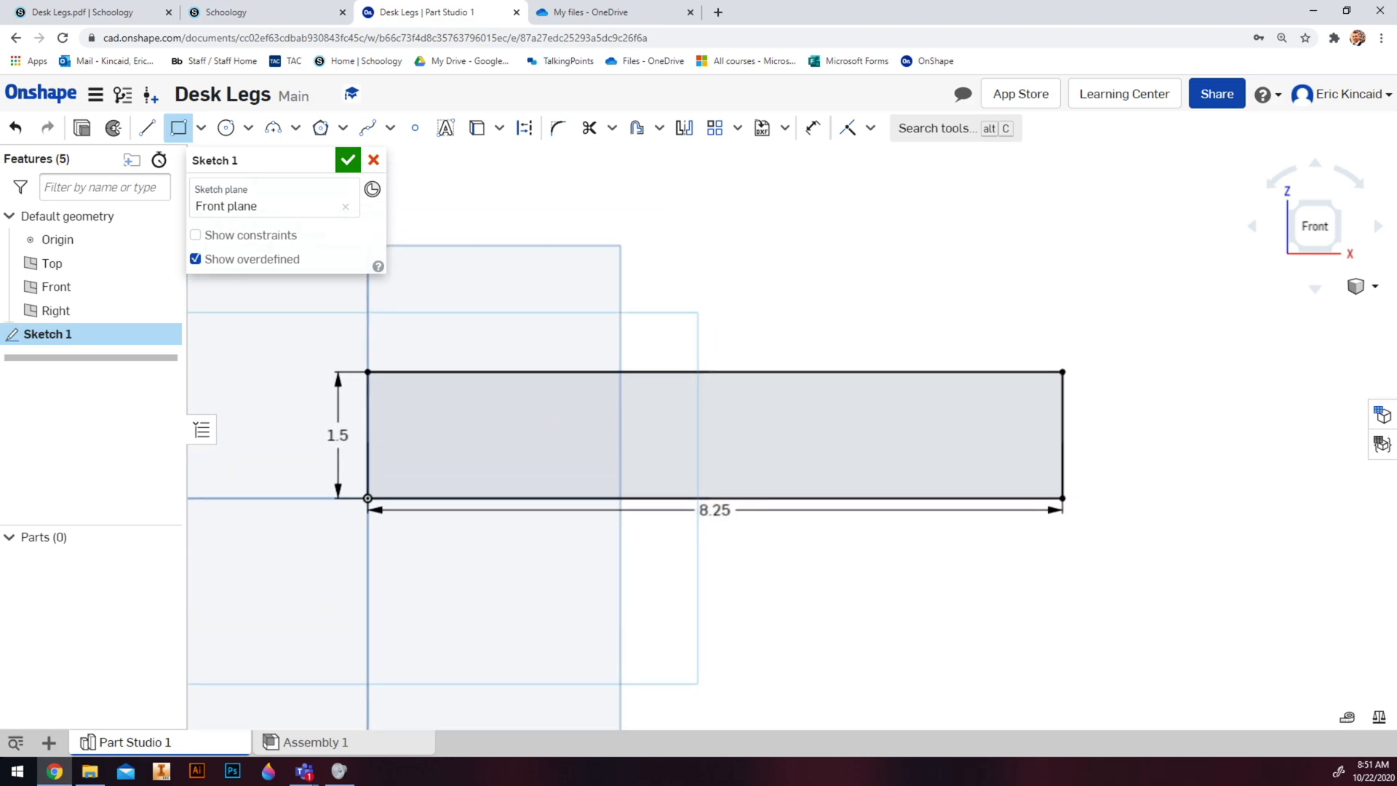
pyautogui.scroll(1, 615, 630)
pyautogui.moveTo(615, 630)
pyautogui.mouseDown(button='middle')
pyautogui.moveTo(679, 600)
pyautogui.moveTo(631, 647)
pyautogui.mouseUp(button='middle')
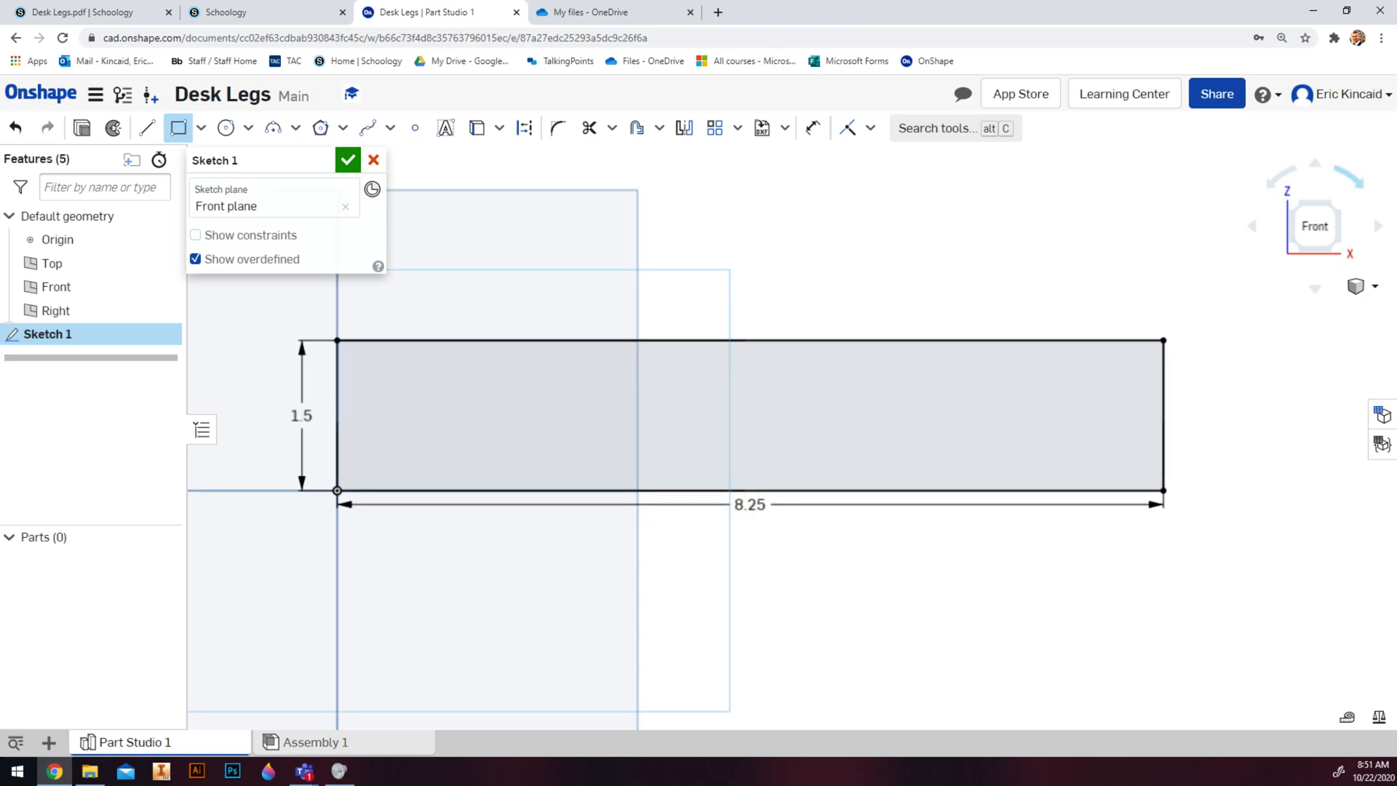
pyautogui.click(1316, 226)
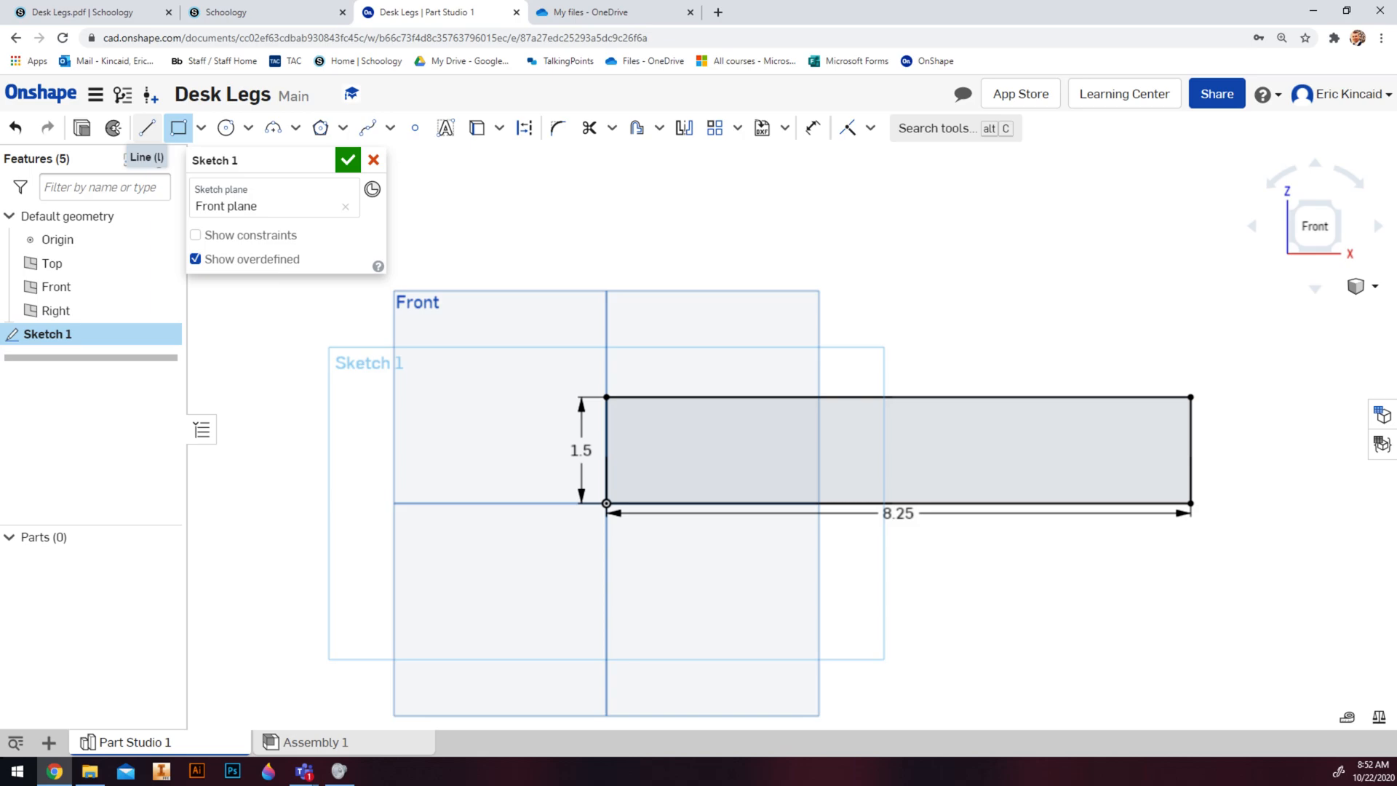
# - Check the leg drawing in Schoology and sketch a slanted line about 1.63 long from the rectangle's upper-left corner to its bottom edge
pyautogui.click(227, 12)
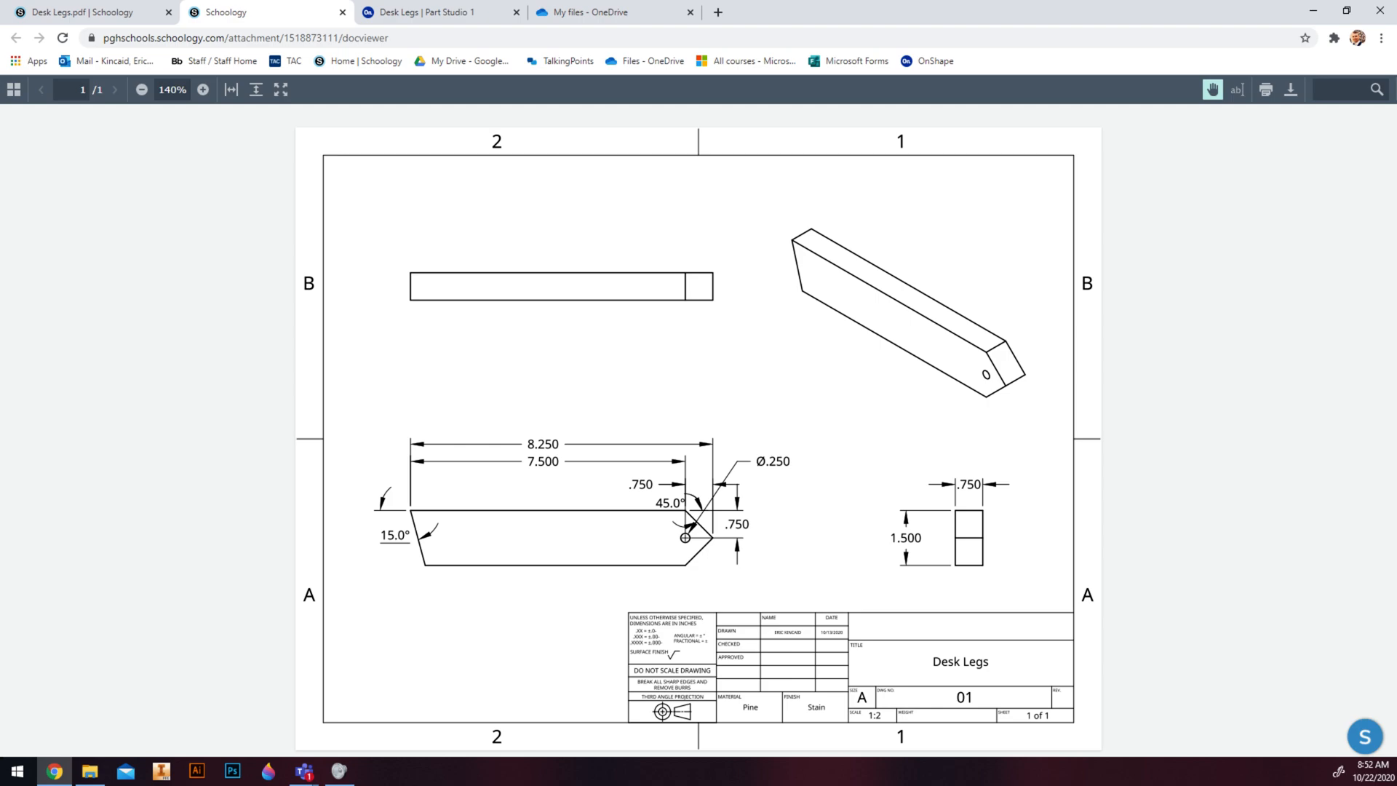
pyautogui.click(435, 13)
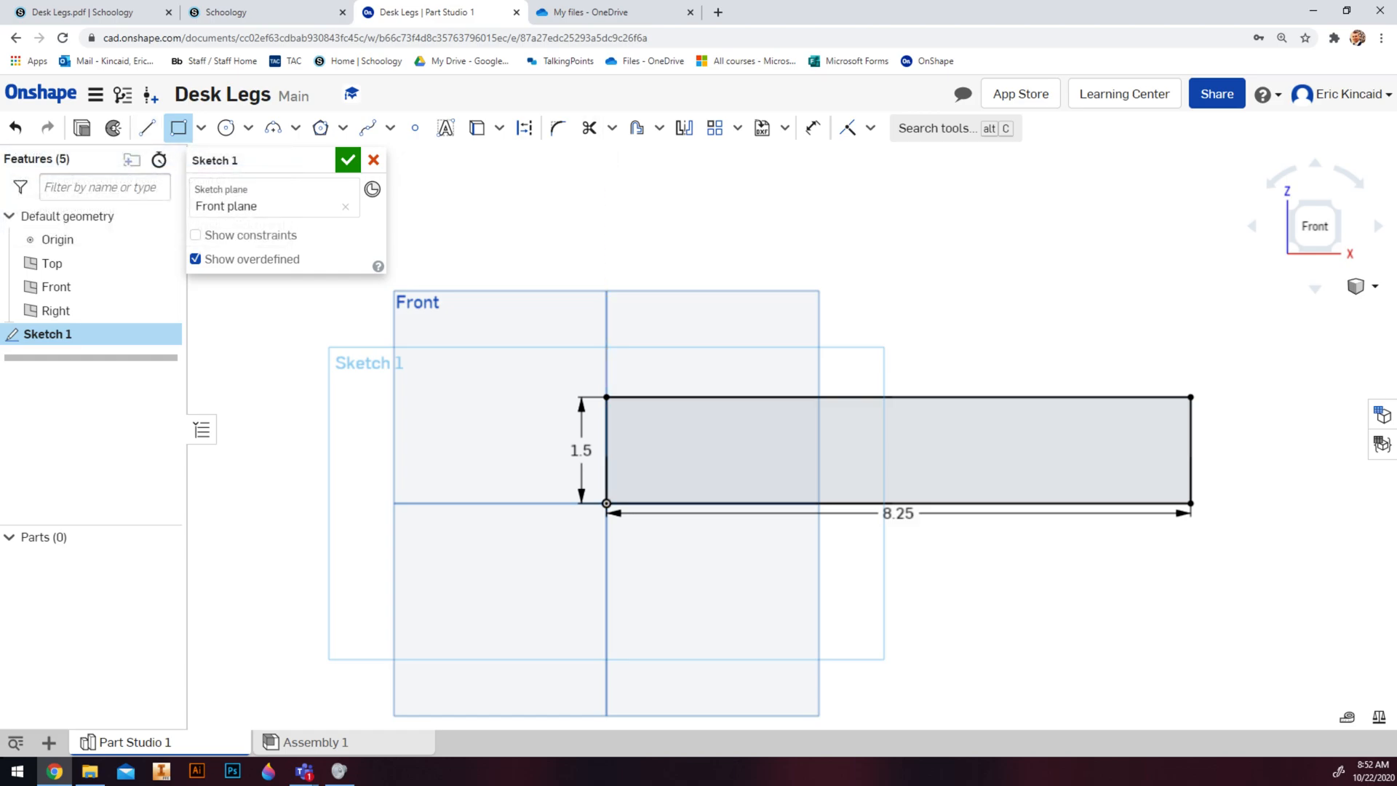
pyautogui.click(147, 128)
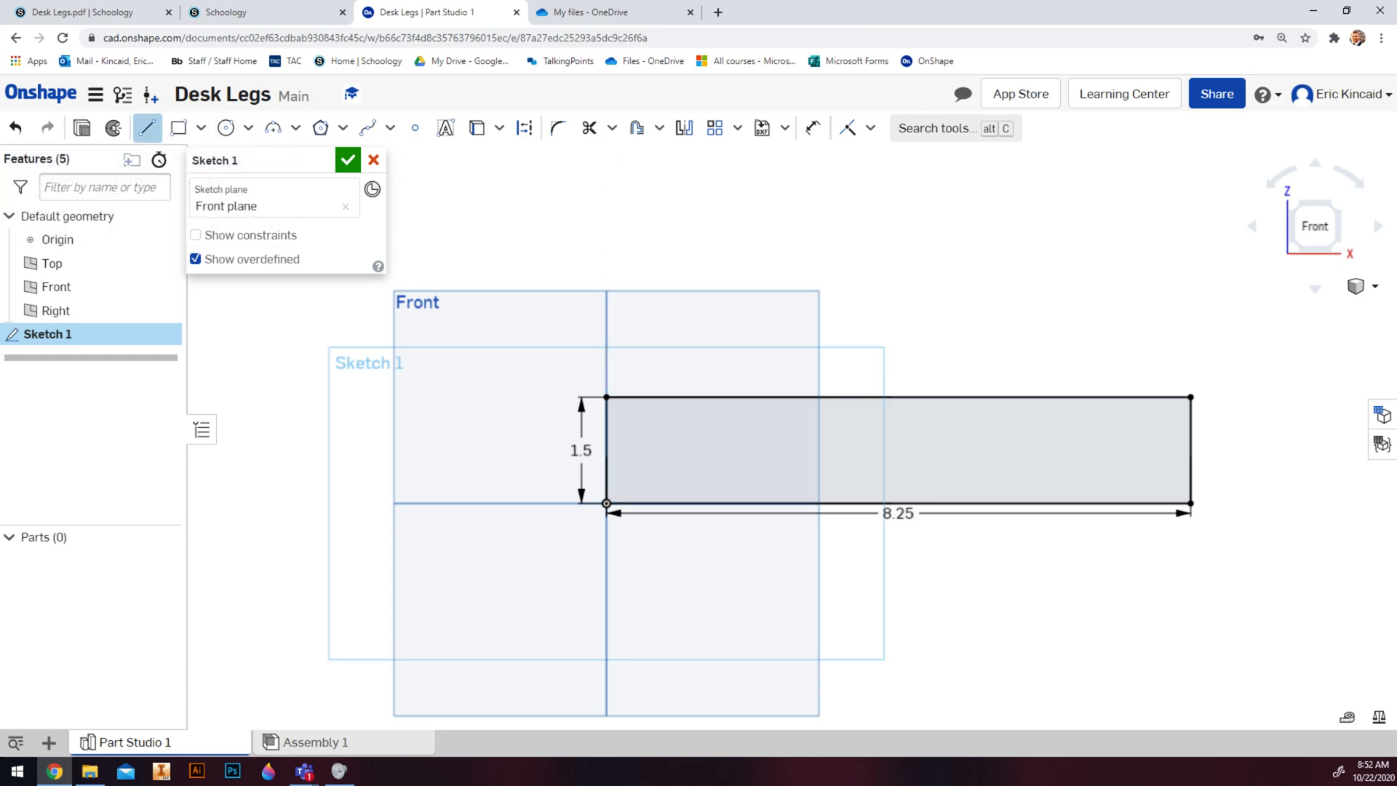
pyautogui.scroll(2, 649, 423)
pyautogui.scroll(2, 705, 436)
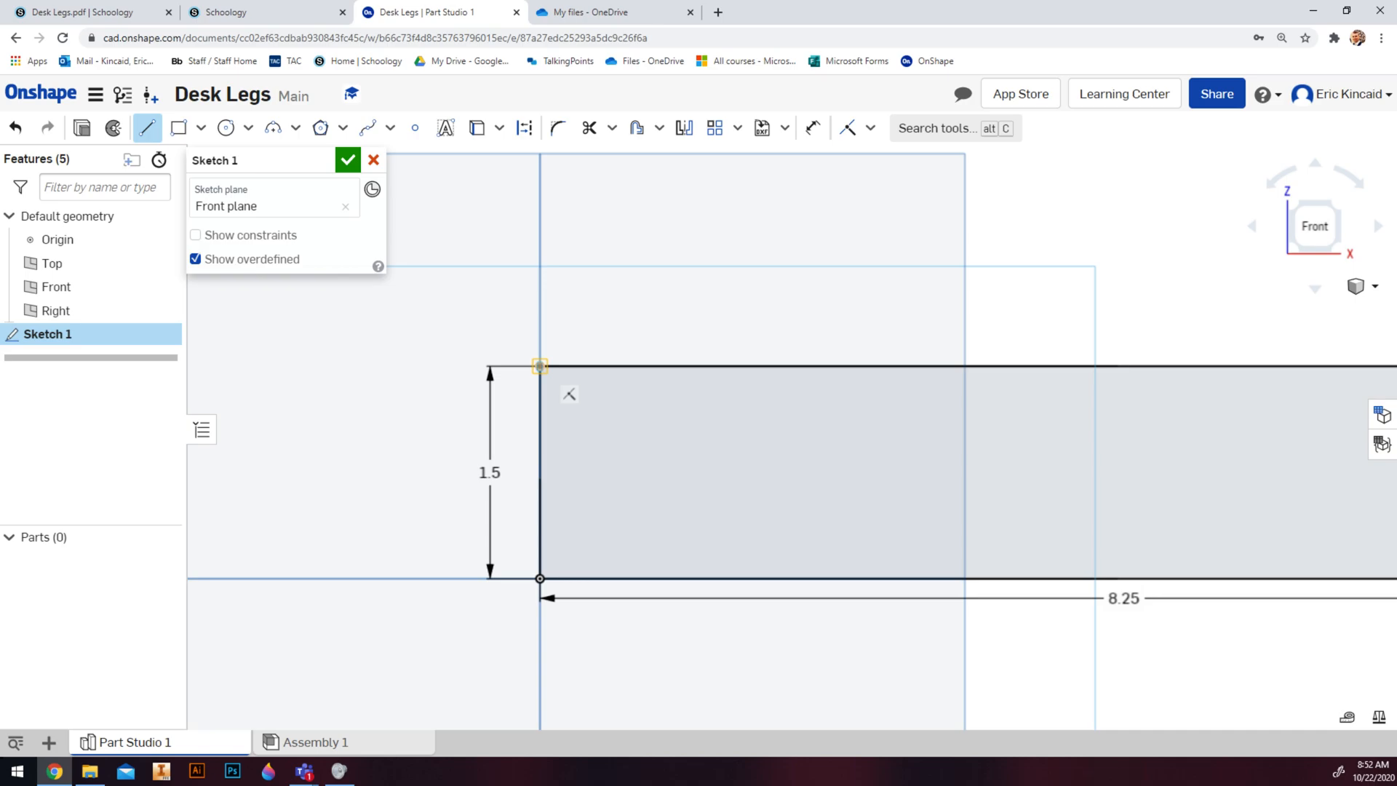
pyautogui.click(540, 366)
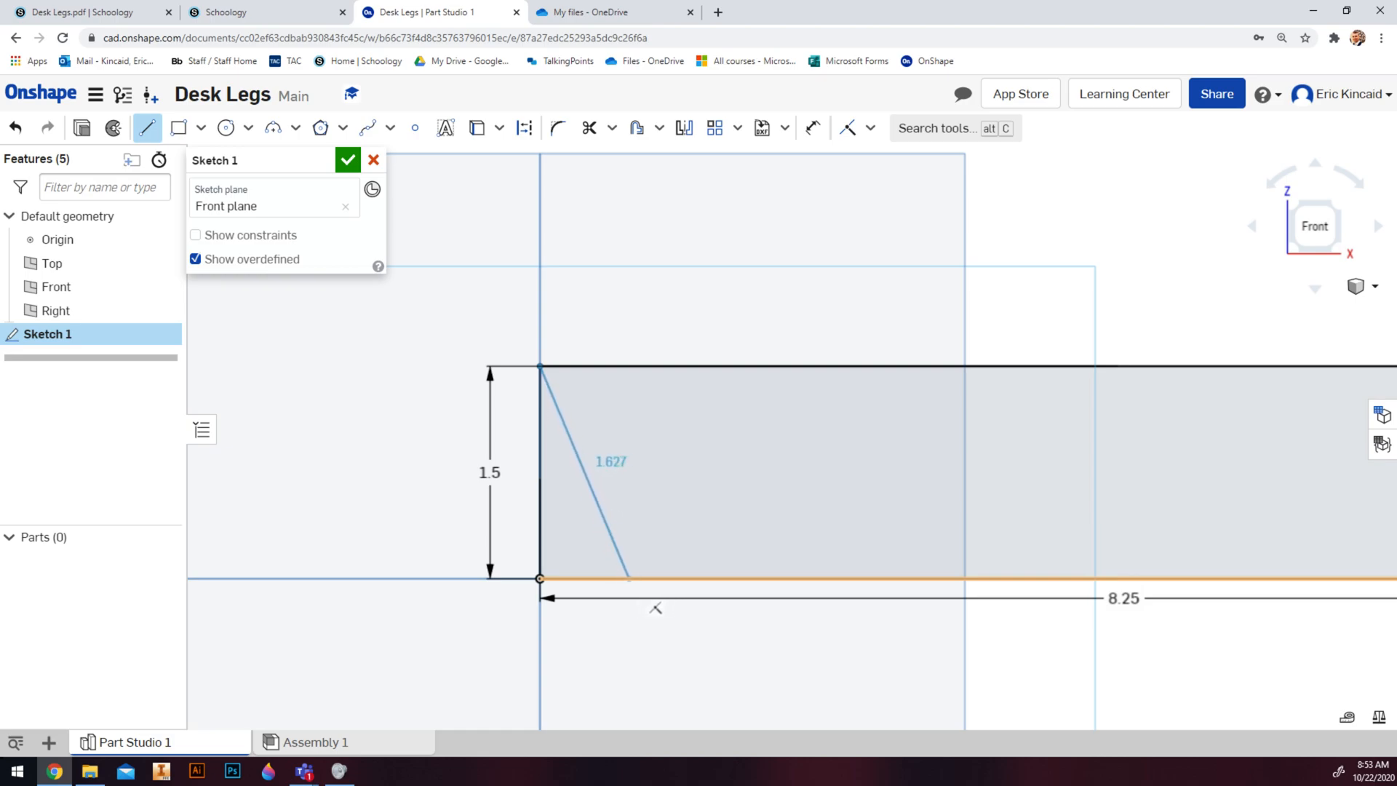
pyautogui.click(629, 579)
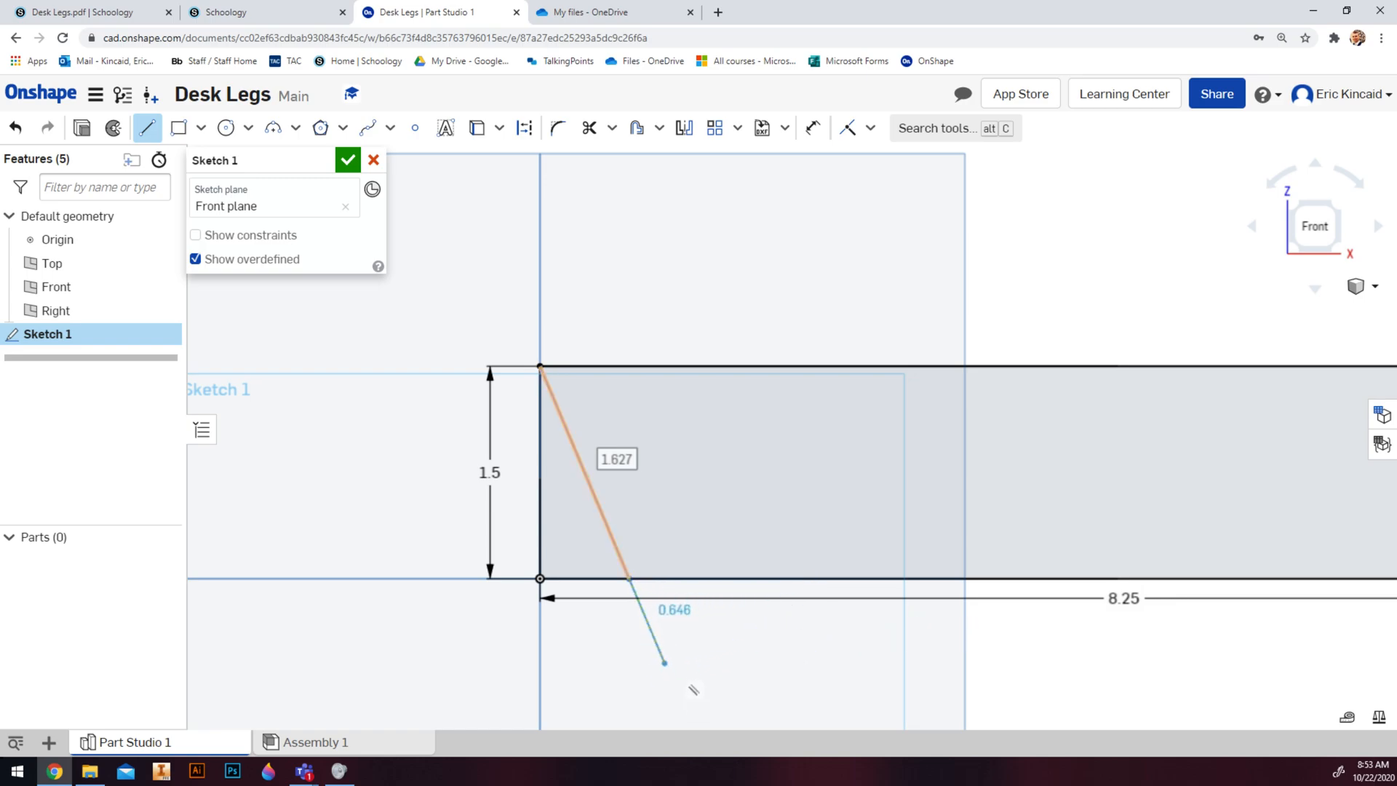
pyautogui.press('Escape')
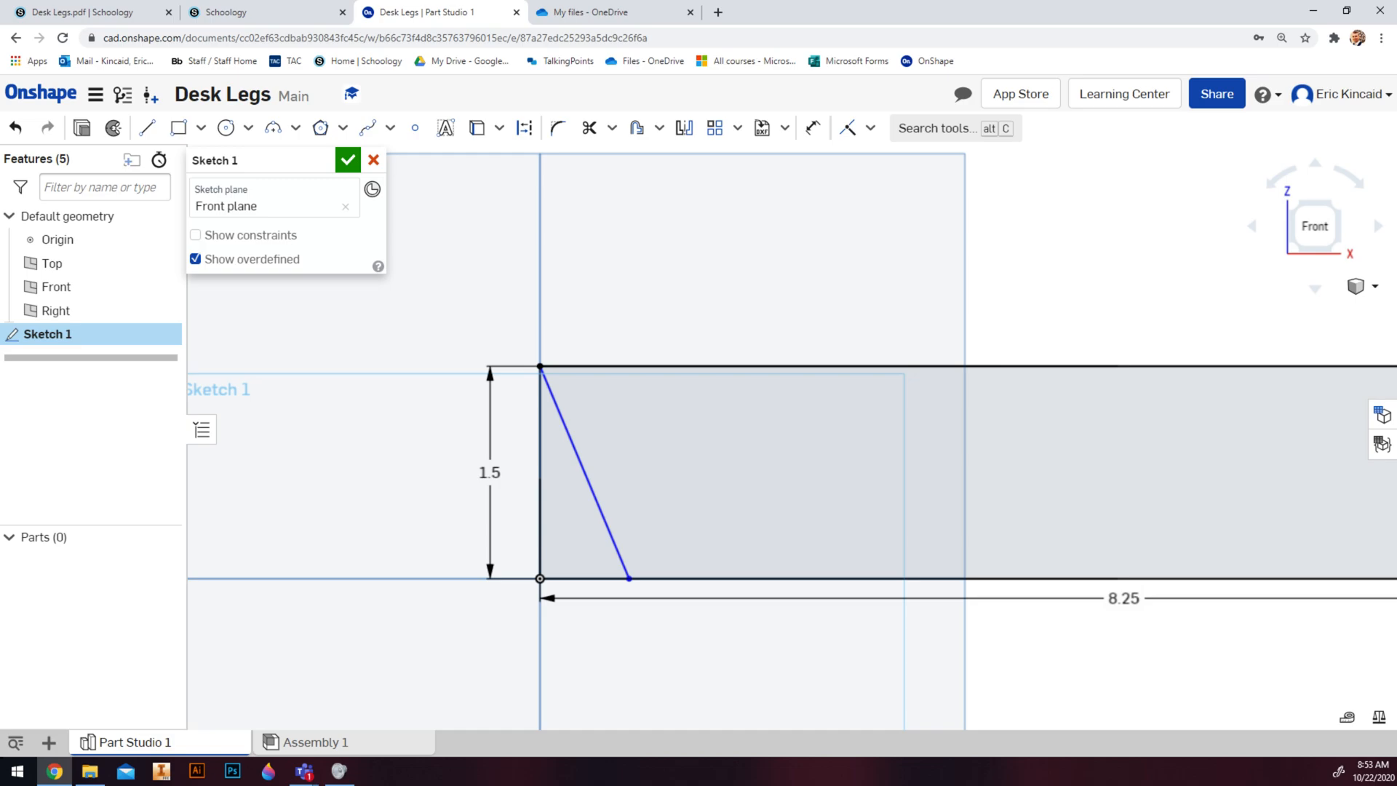
# - Dimension the angle between the slanted line and the rectangle's left edge as 15°
pyautogui.press('u')
pyautogui.click(584, 473)
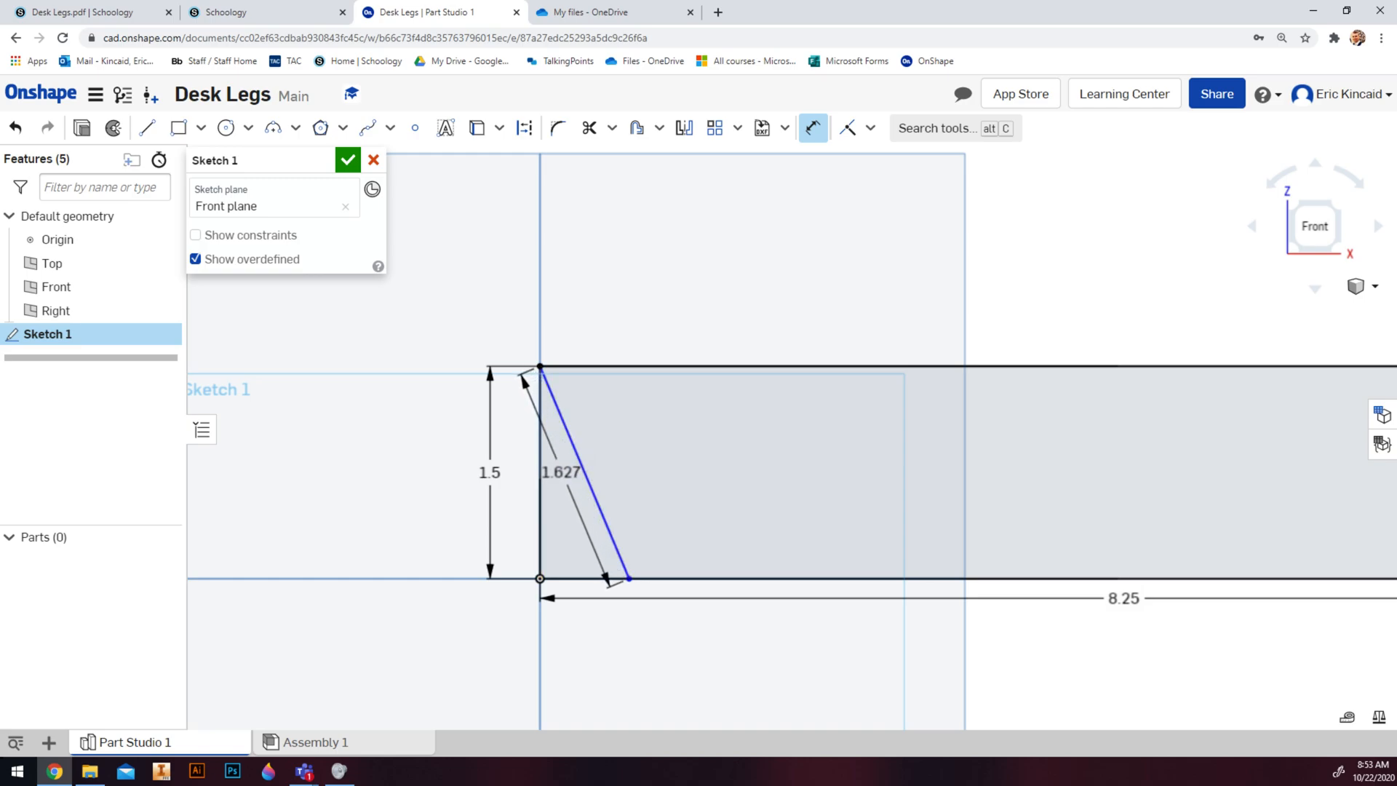
pyautogui.click(540, 465)
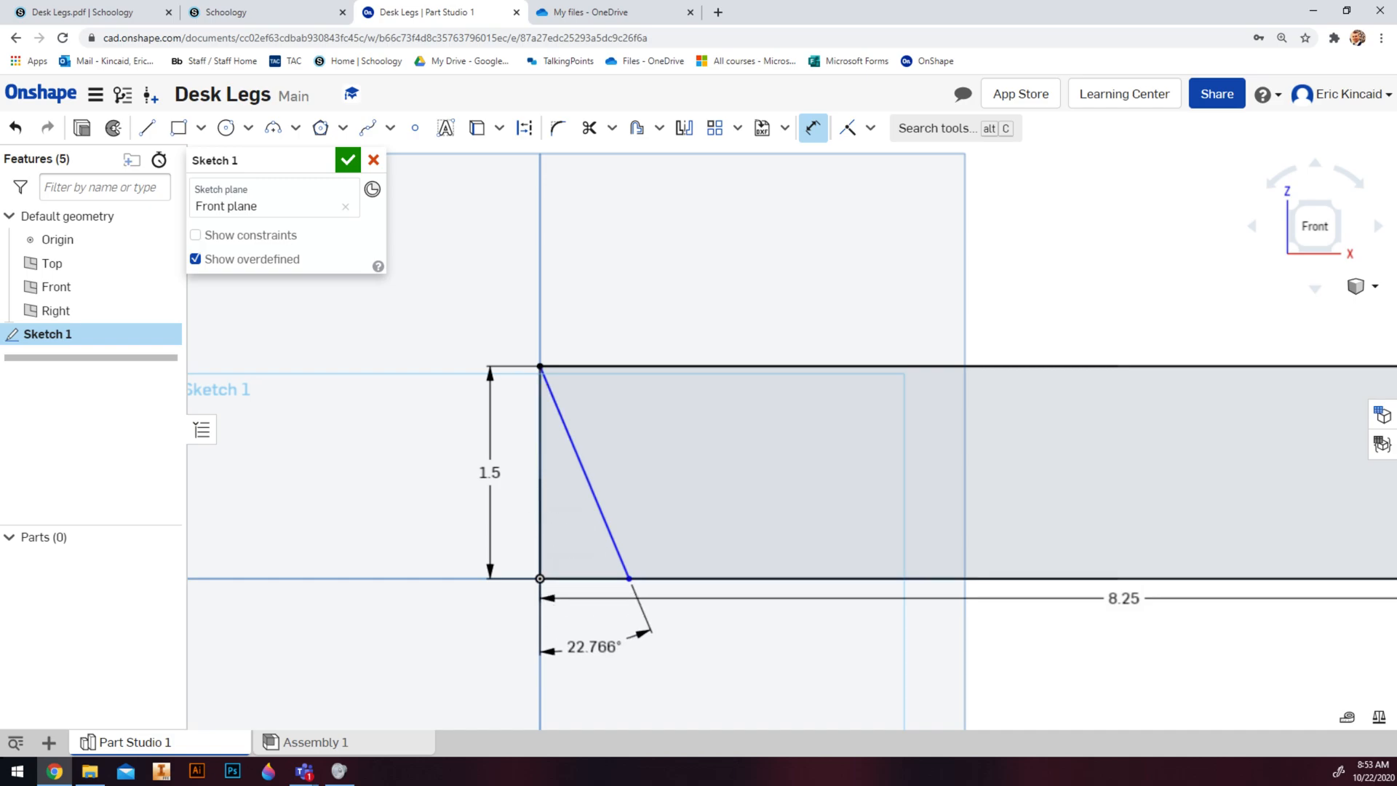
pyautogui.click(593, 647)
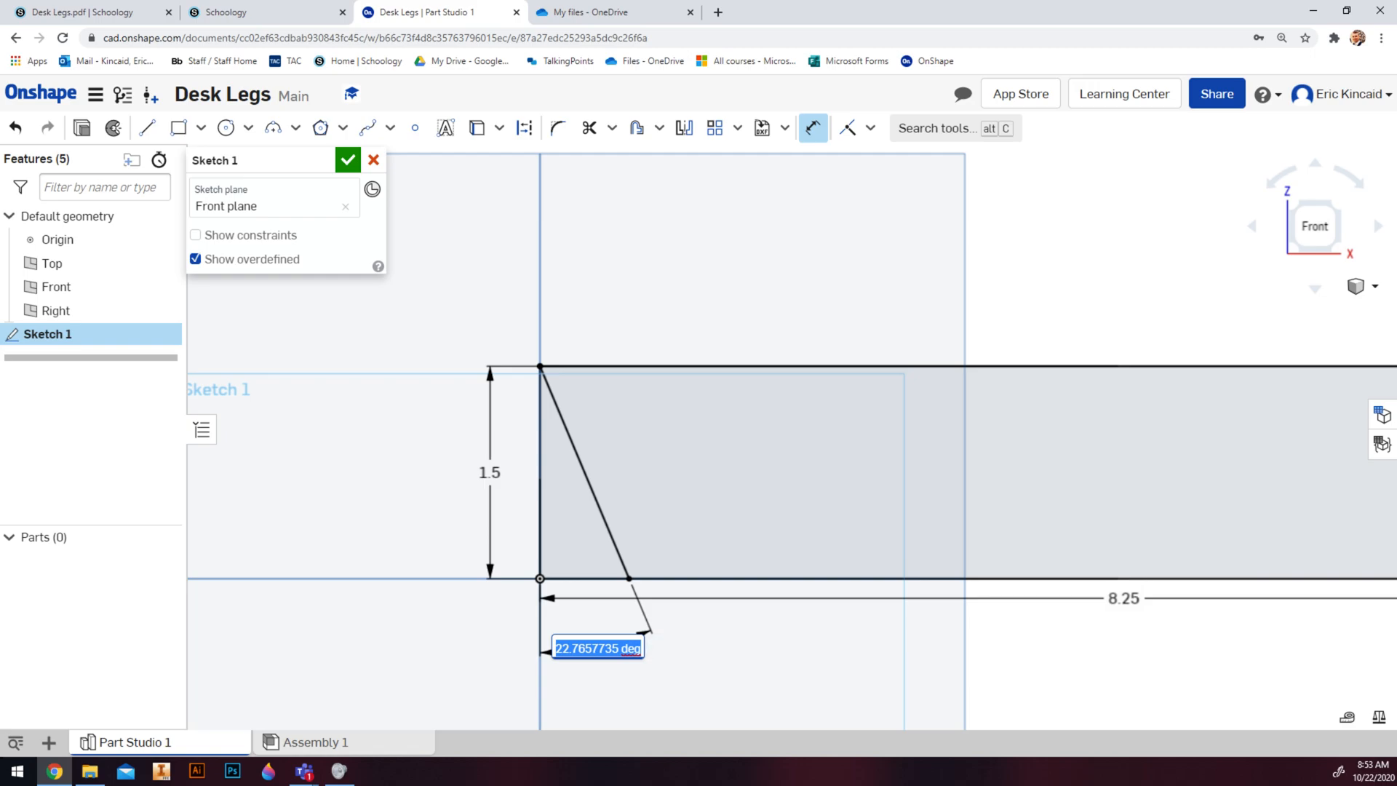
pyautogui.write('15')
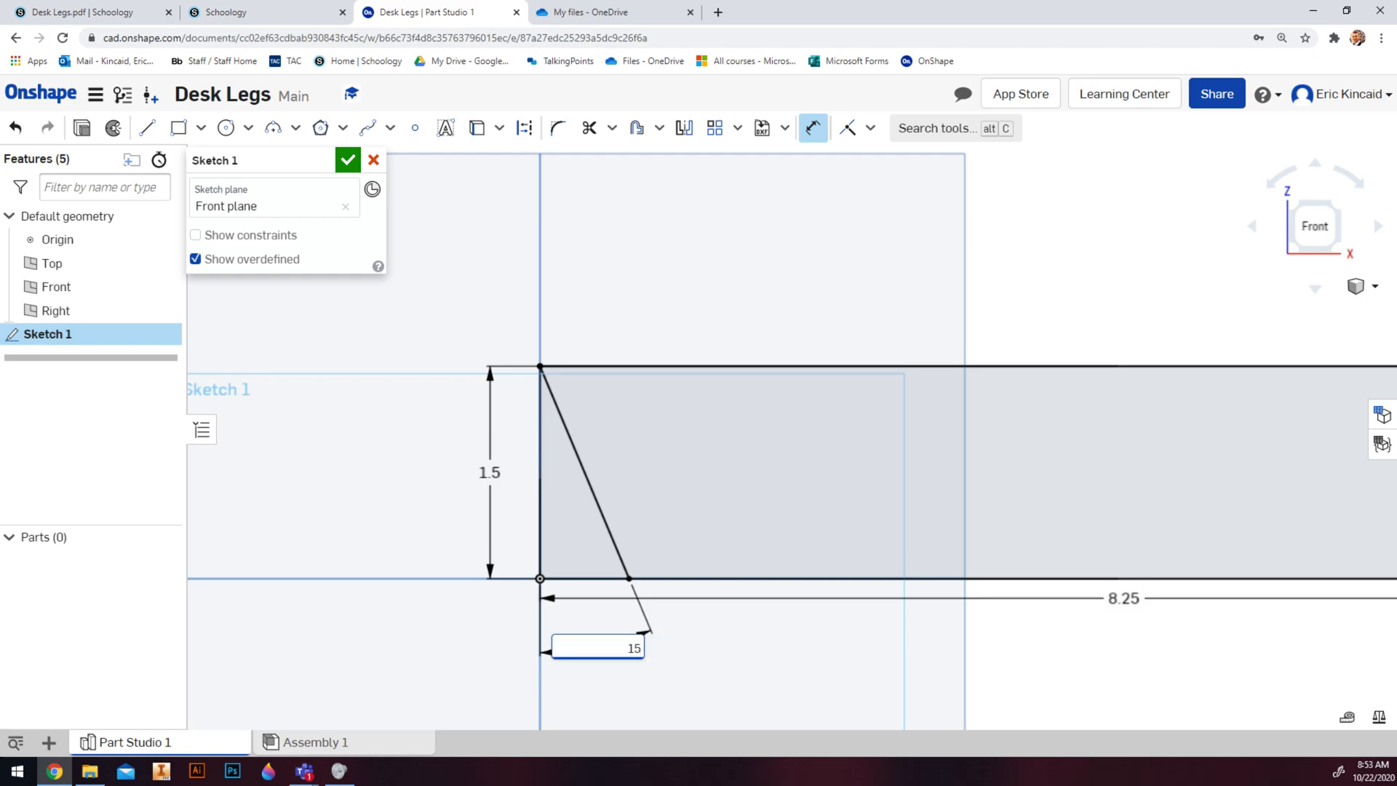
pyautogui.press('Return')
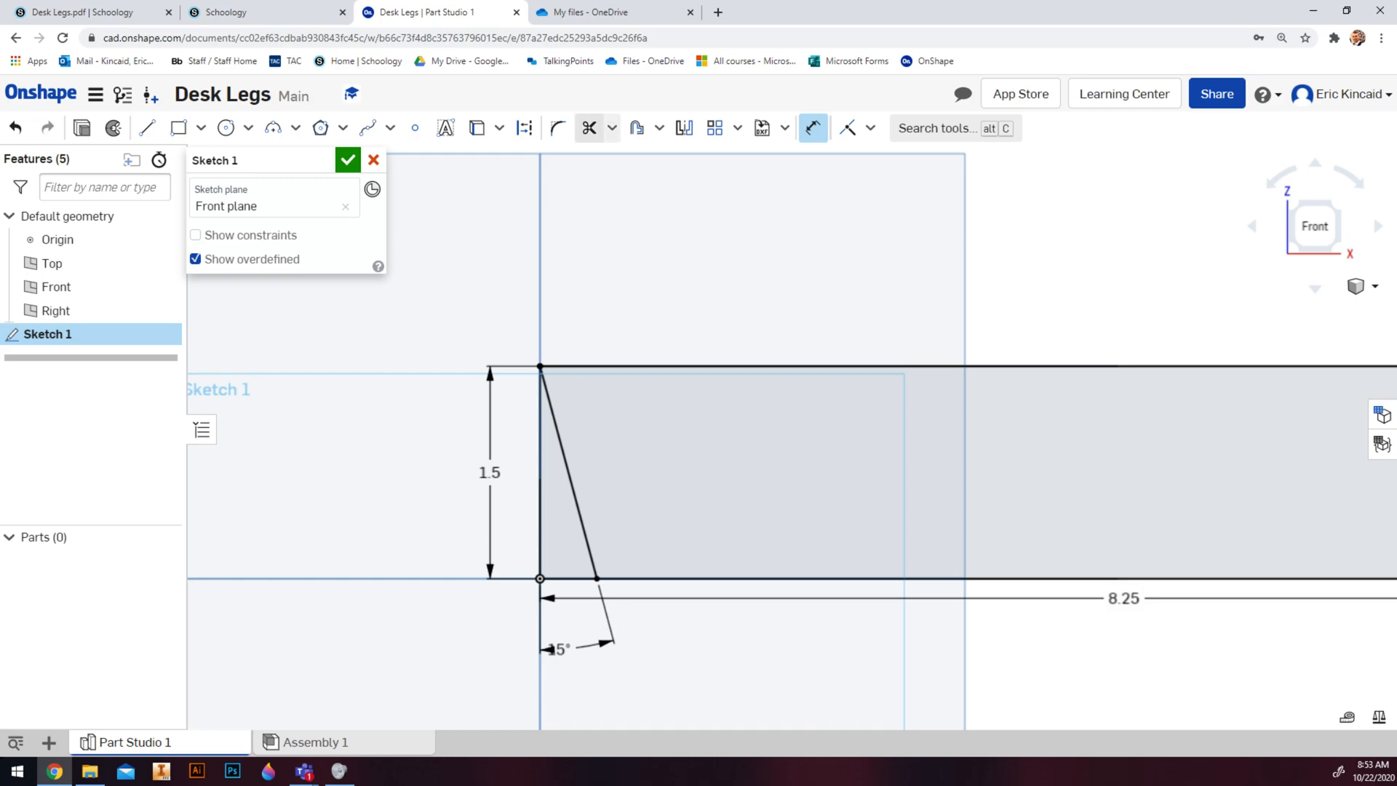
# - Trim away the rectangle's left edge and the short bottom-edge segment outside the slanted line
pyautogui.click(590, 128)
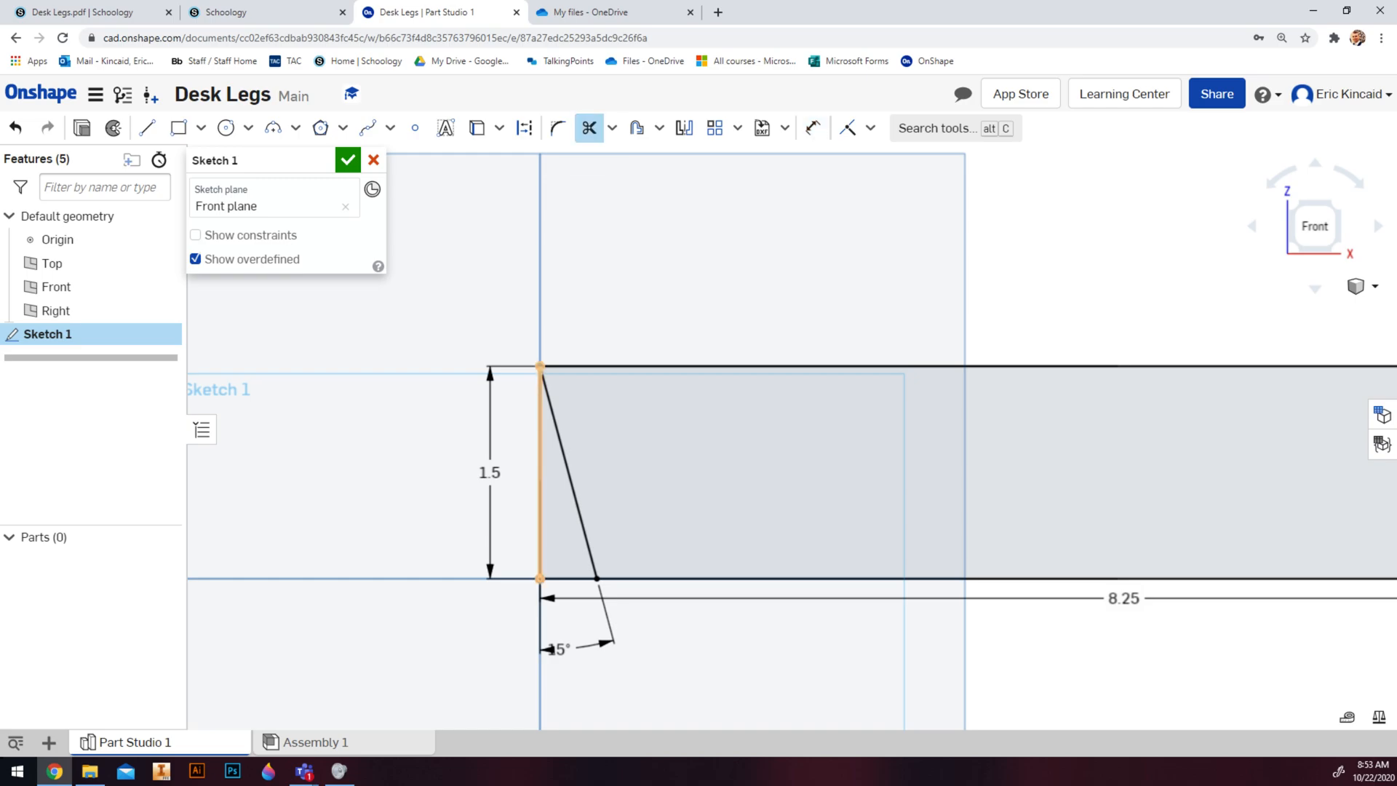
pyautogui.click(540, 473)
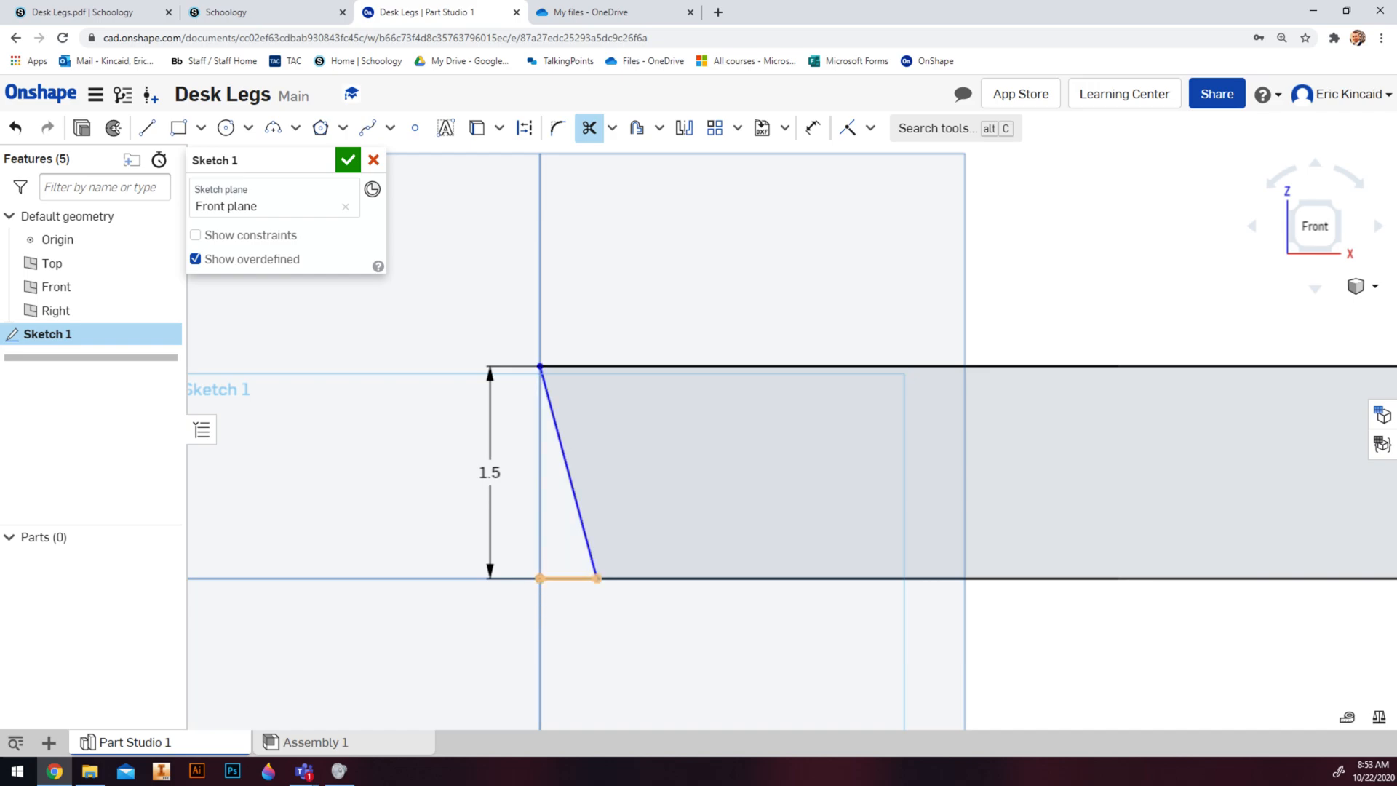
pyautogui.click(568, 578)
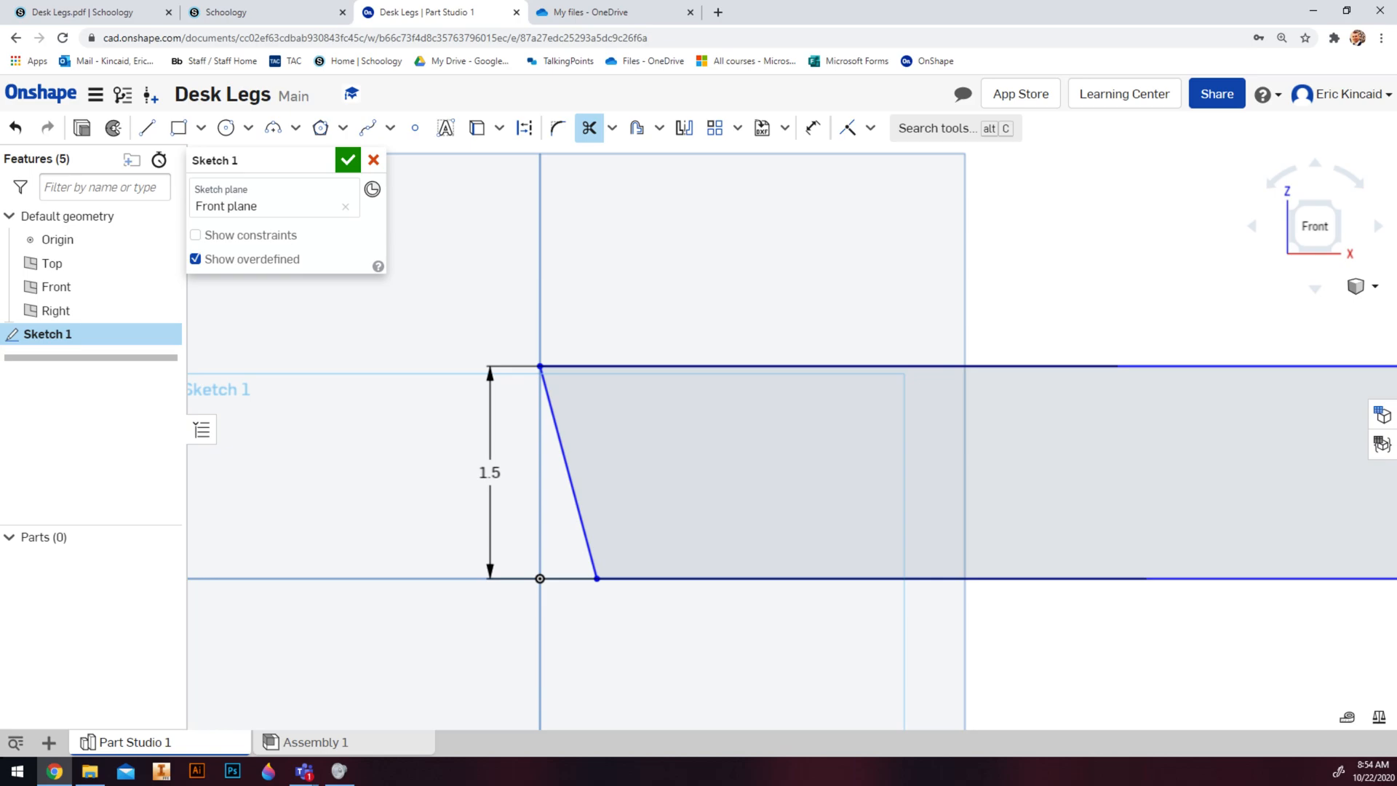
# - Check the leg drawing in Schoology and sketch a line about 1.02 long from the right edge's midpoint to the top edge
pyautogui.scroll(-2, 567, 643)
pyautogui.moveTo(800, 545)
pyautogui.mouseDown(button='middle')
pyautogui.moveTo(686, 533)
pyautogui.moveTo(494, 464)
pyautogui.moveTo(401, 464)
pyautogui.mouseUp(button='middle')
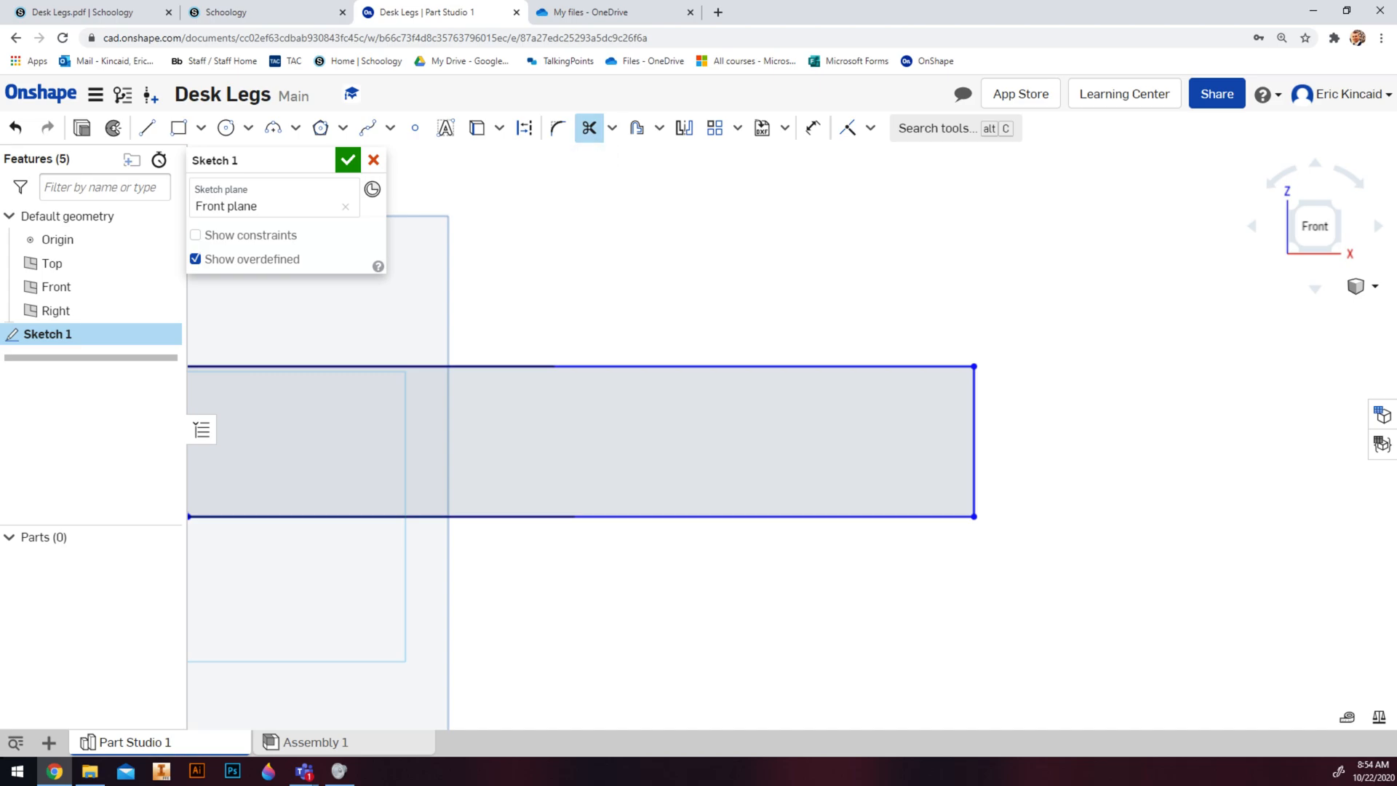
pyautogui.click(255, 12)
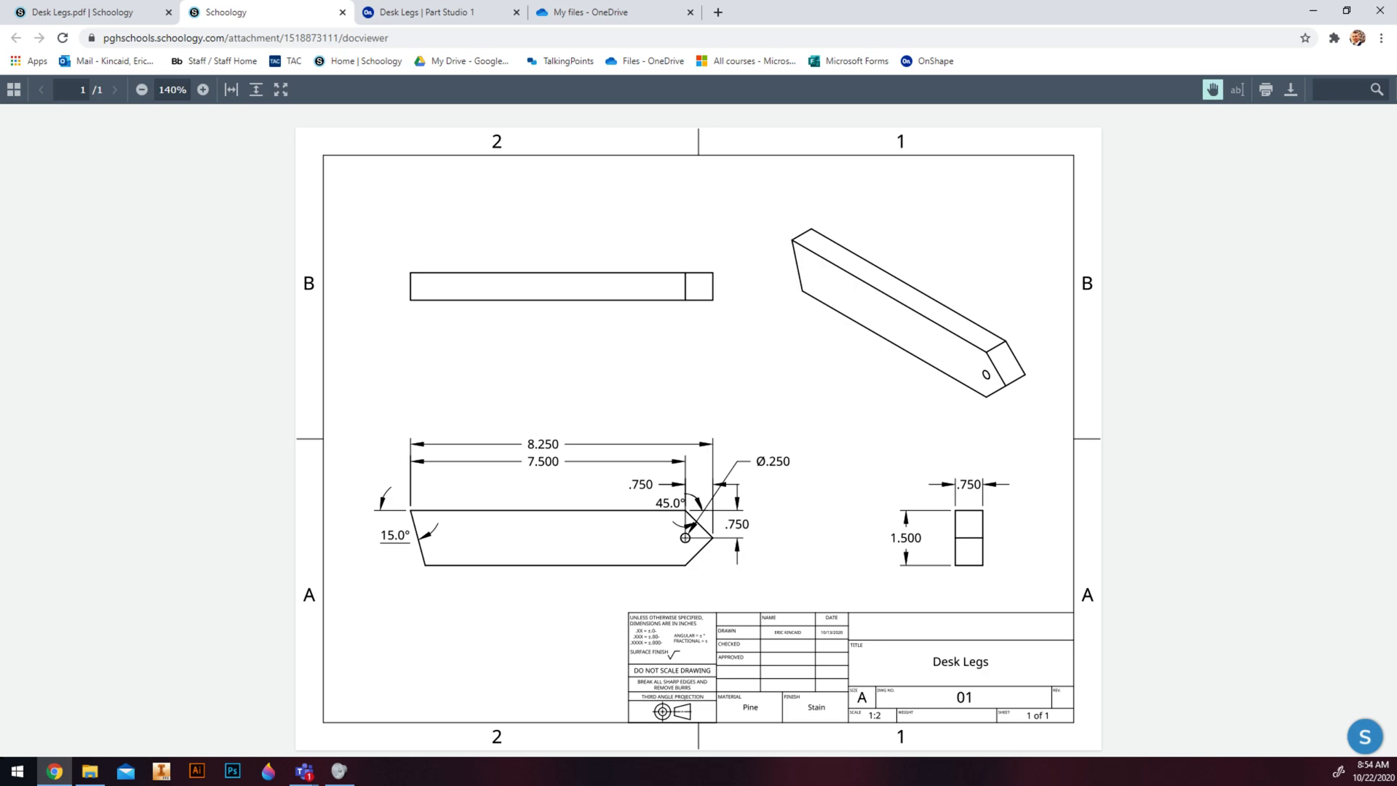
pyautogui.click(428, 12)
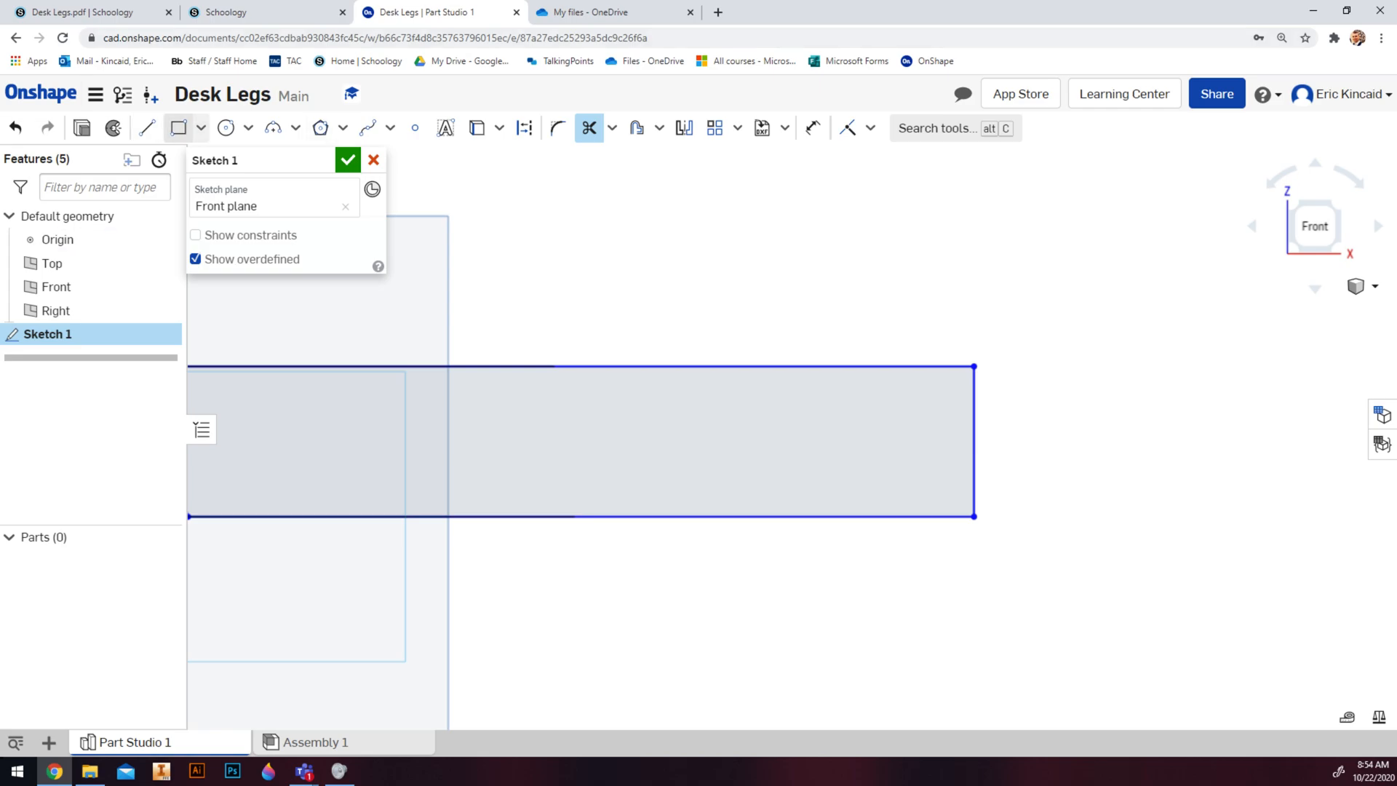
pyautogui.click(147, 127)
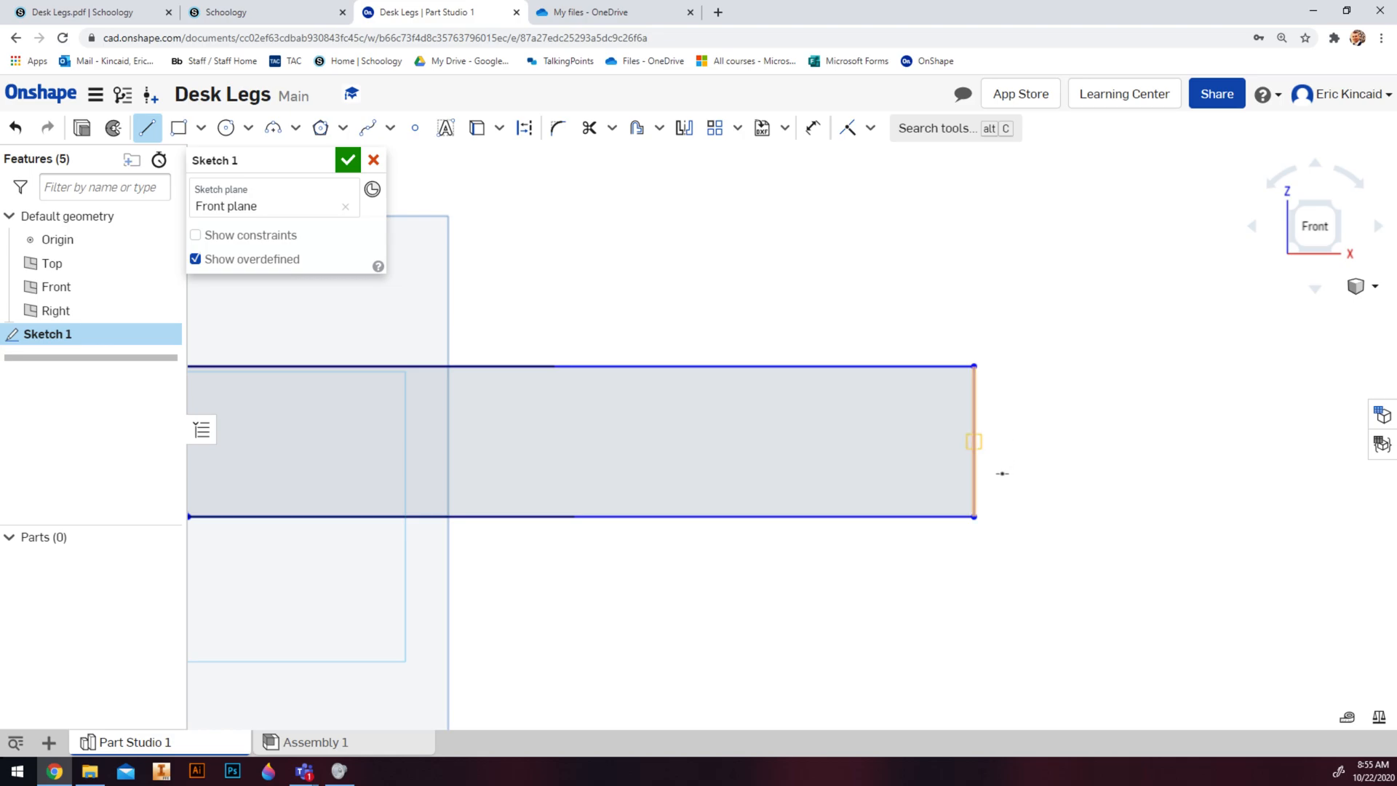
pyautogui.scroll(3, 1000, 473)
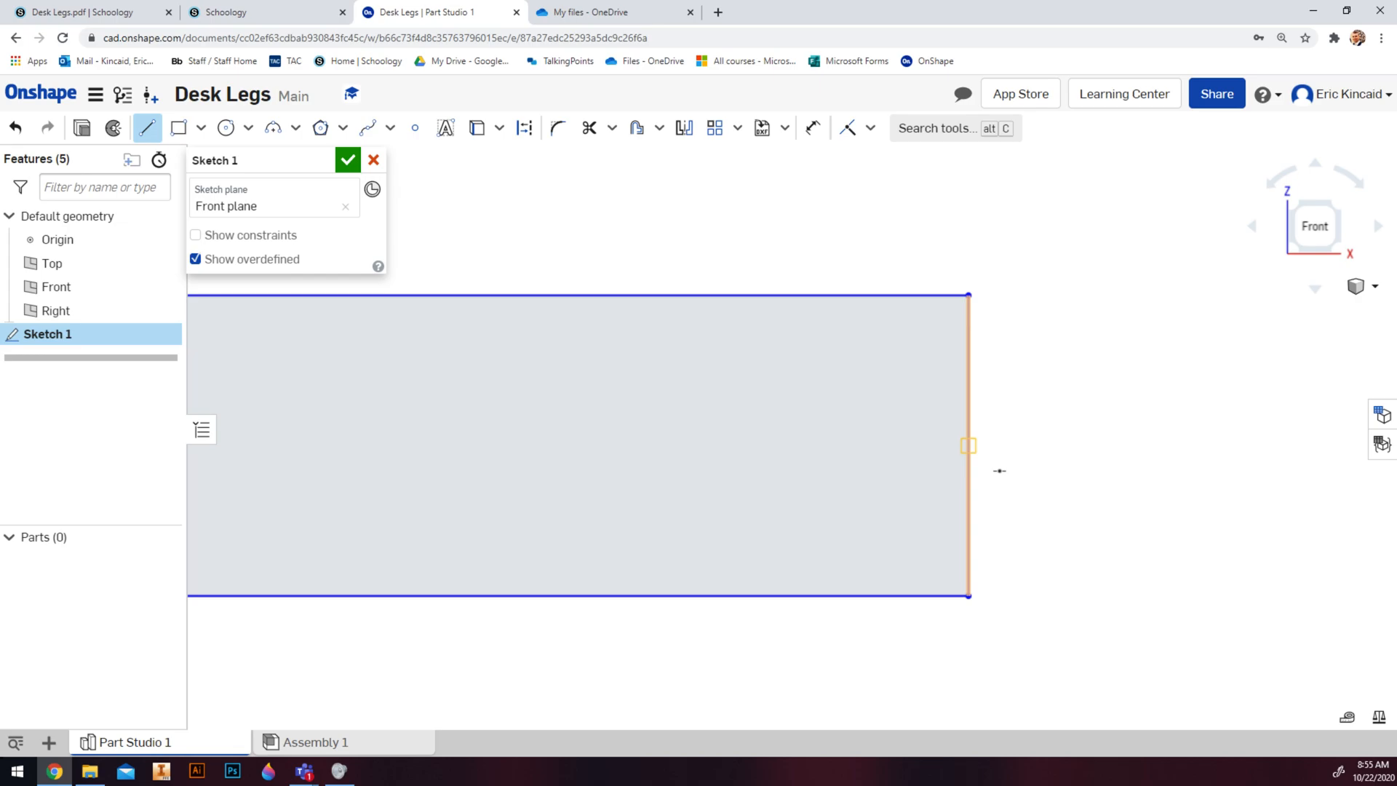
pyautogui.click(968, 446)
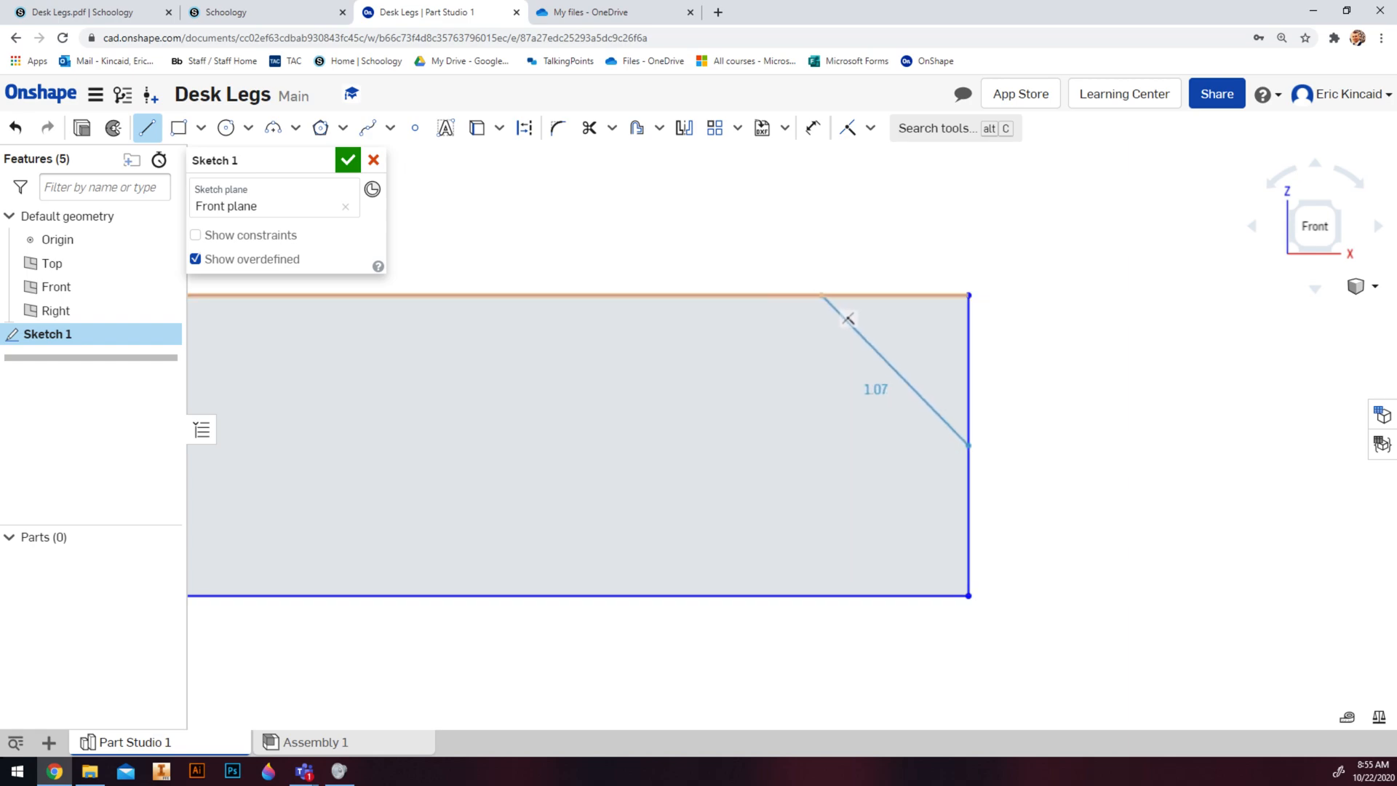
pyautogui.click(830, 295)
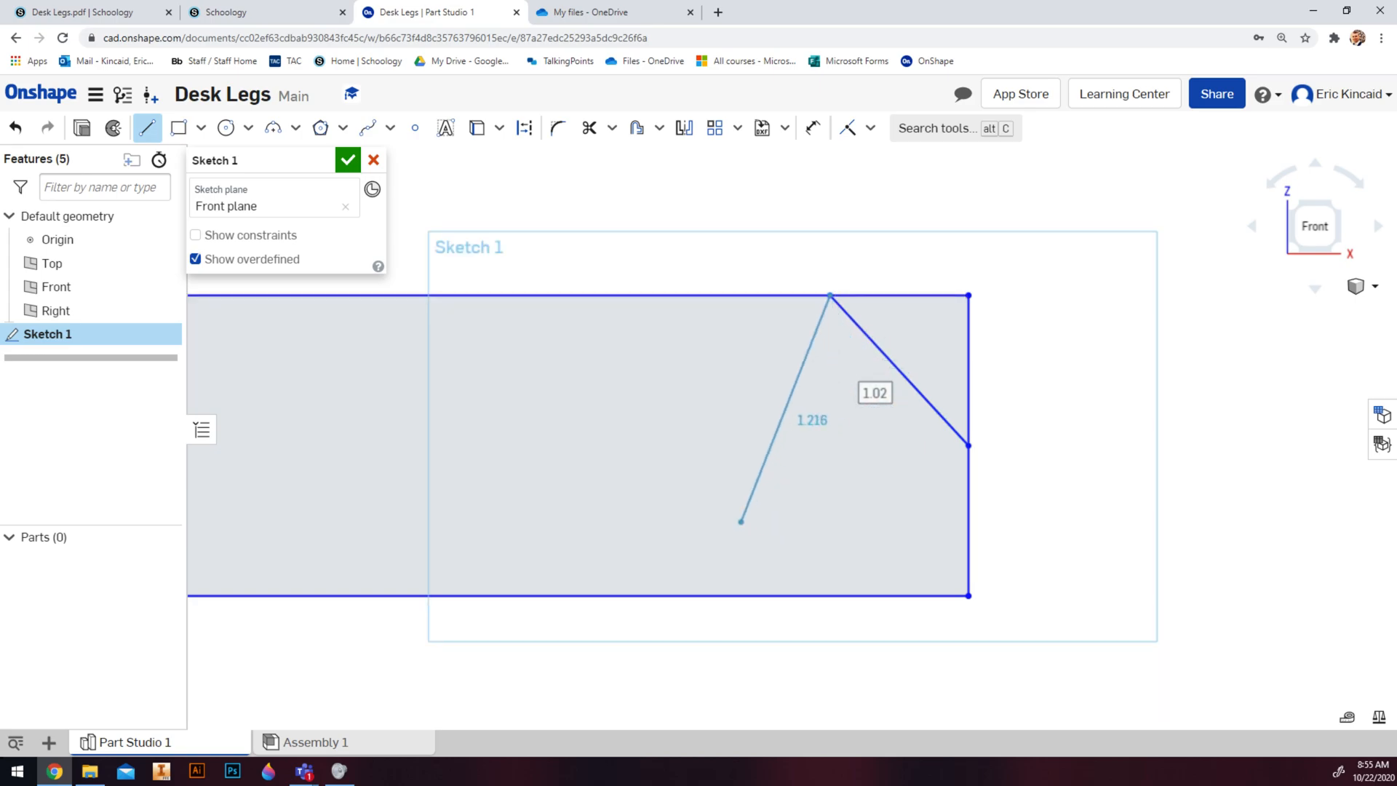
pyautogui.press('Escape')
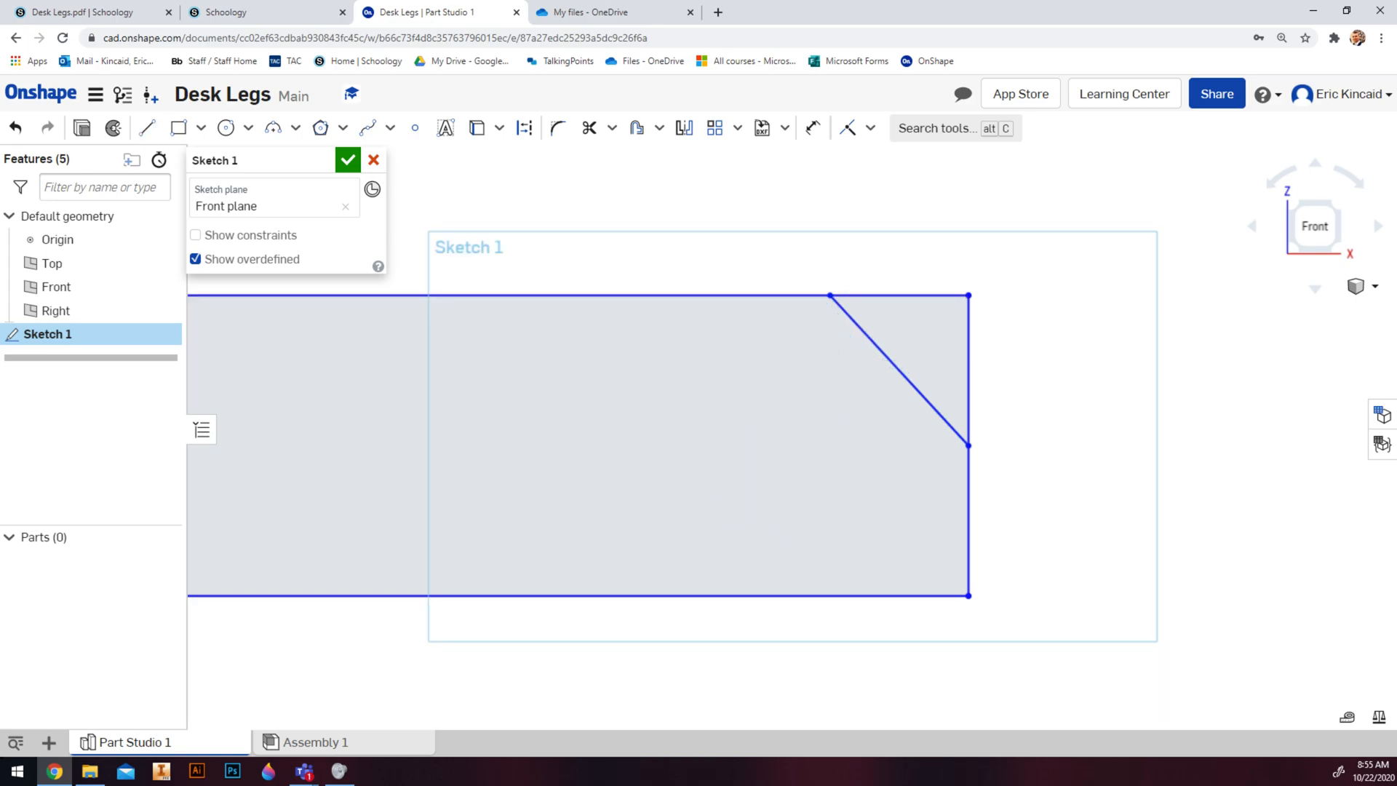
# - Sketch a second diagonal line about 1 long from the right edge's midpoint down to the bottom edge
pyautogui.press('l')
pyautogui.click(968, 445)
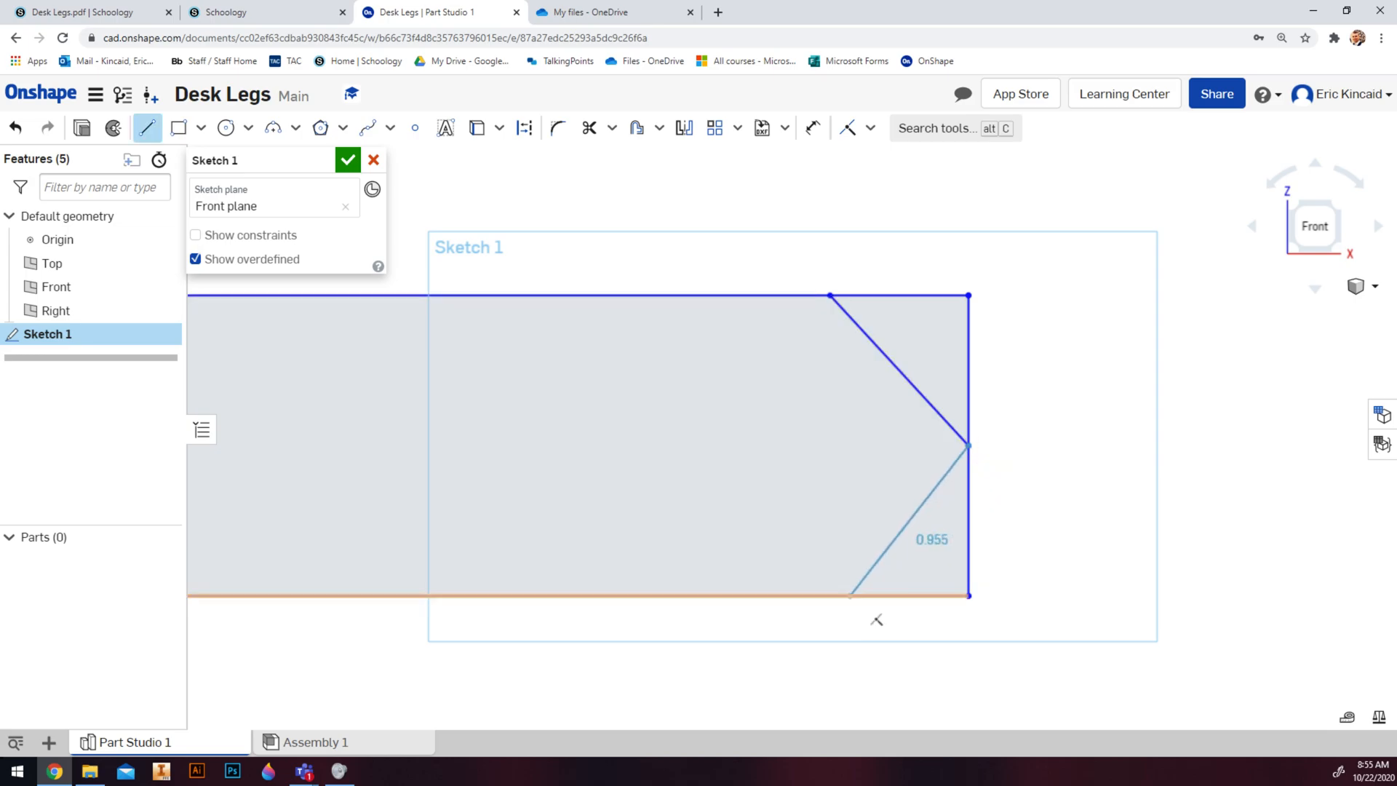
pyautogui.click(836, 596)
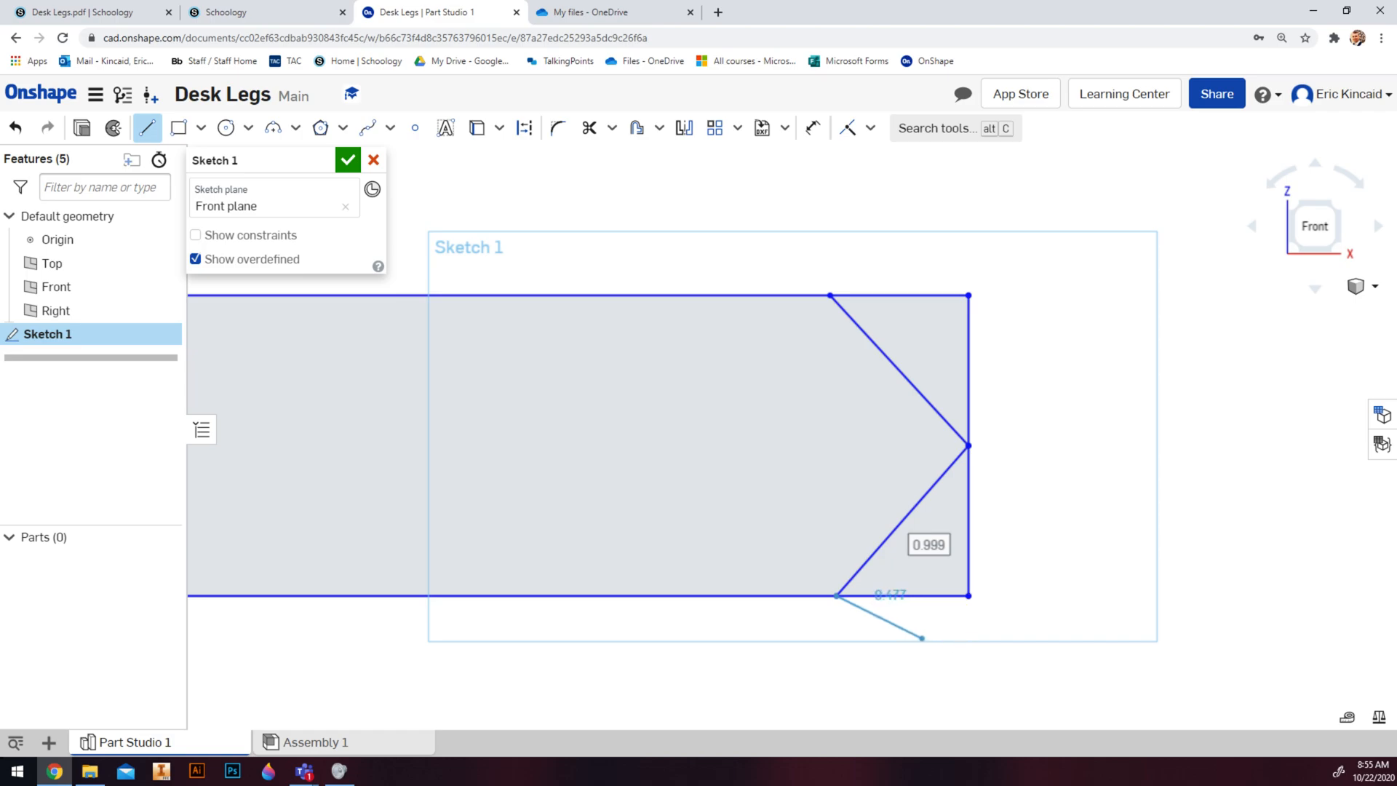
pyautogui.press('Escape')
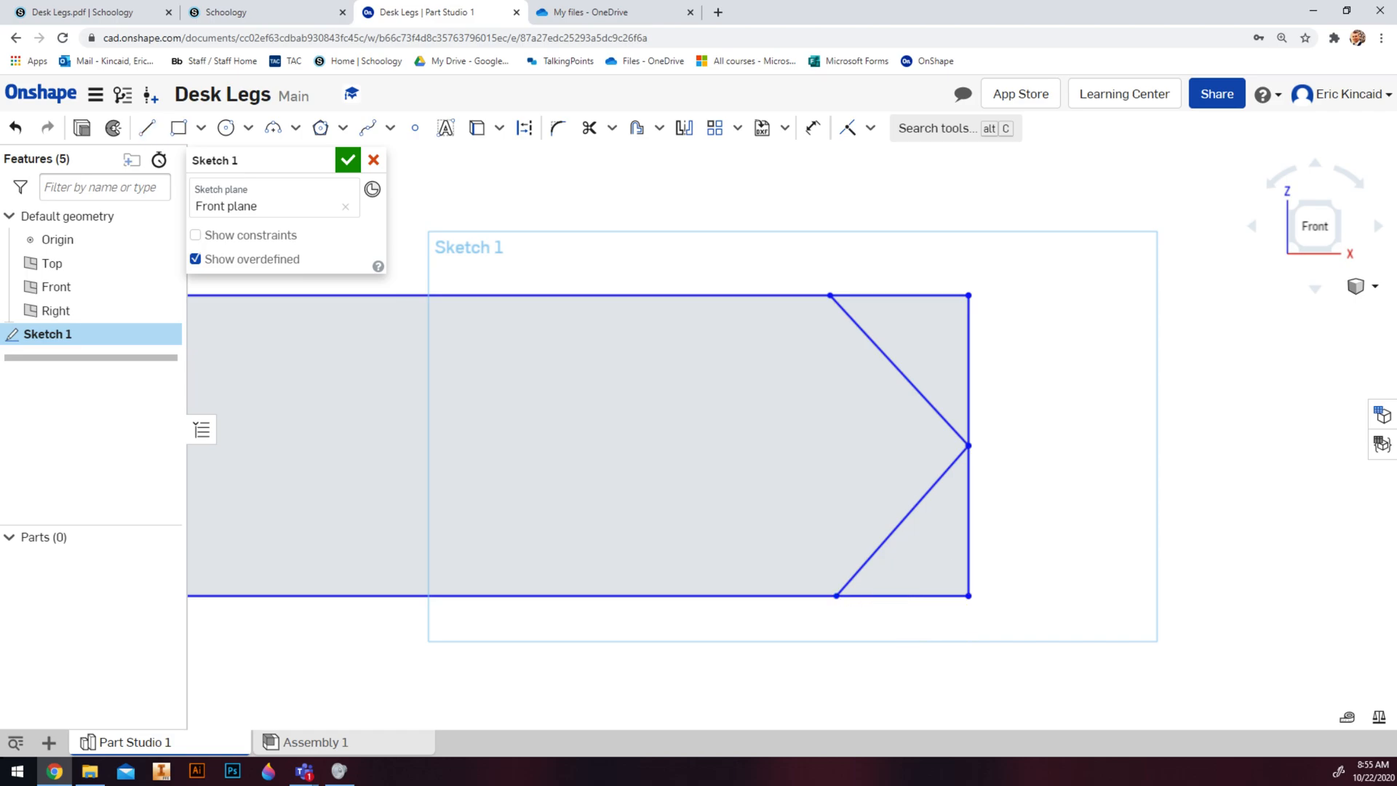
# - Dimension the angle between the upper diagonal line and the rectangle's right edge as 45°
pyautogui.press('u')
pyautogui.click(899, 370)
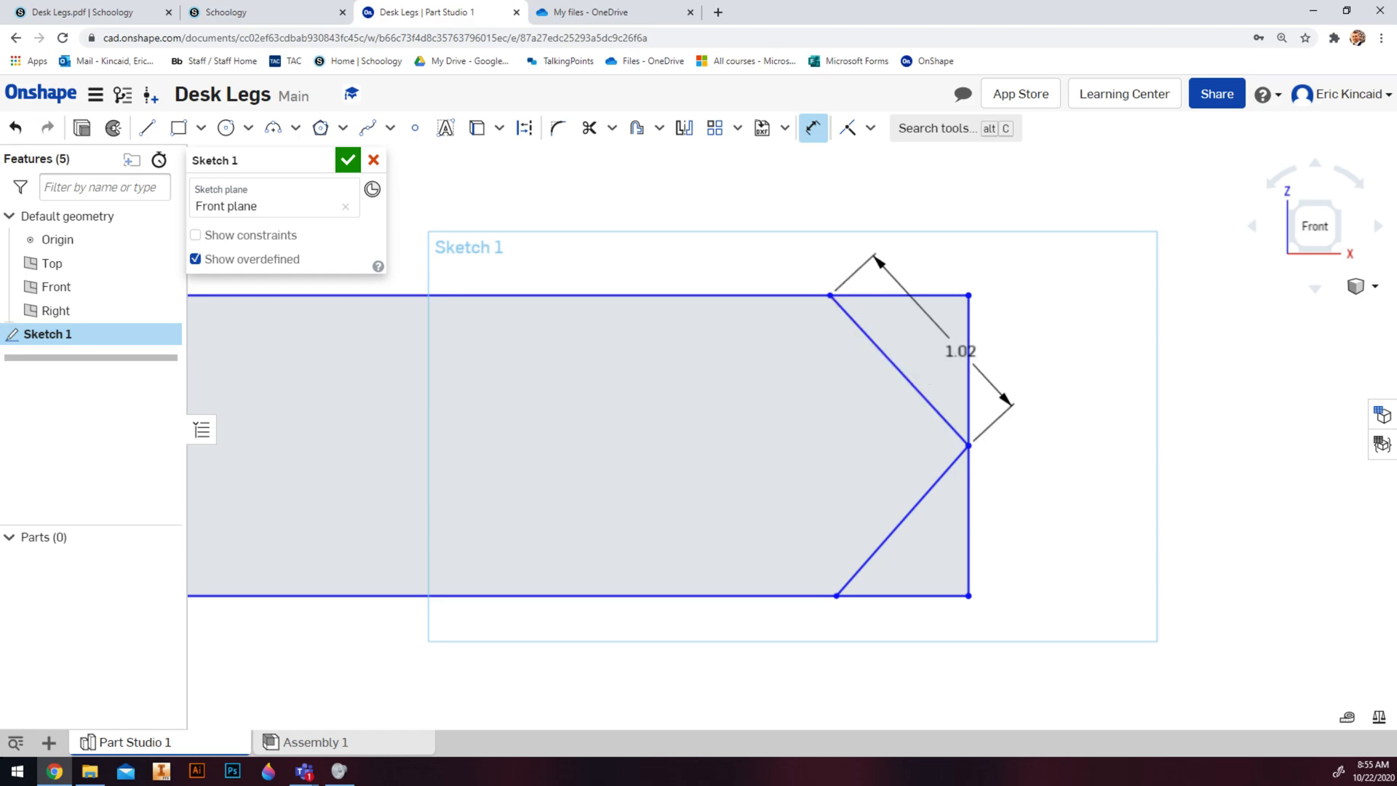
pyautogui.click(968, 355)
pyautogui.click(889, 233)
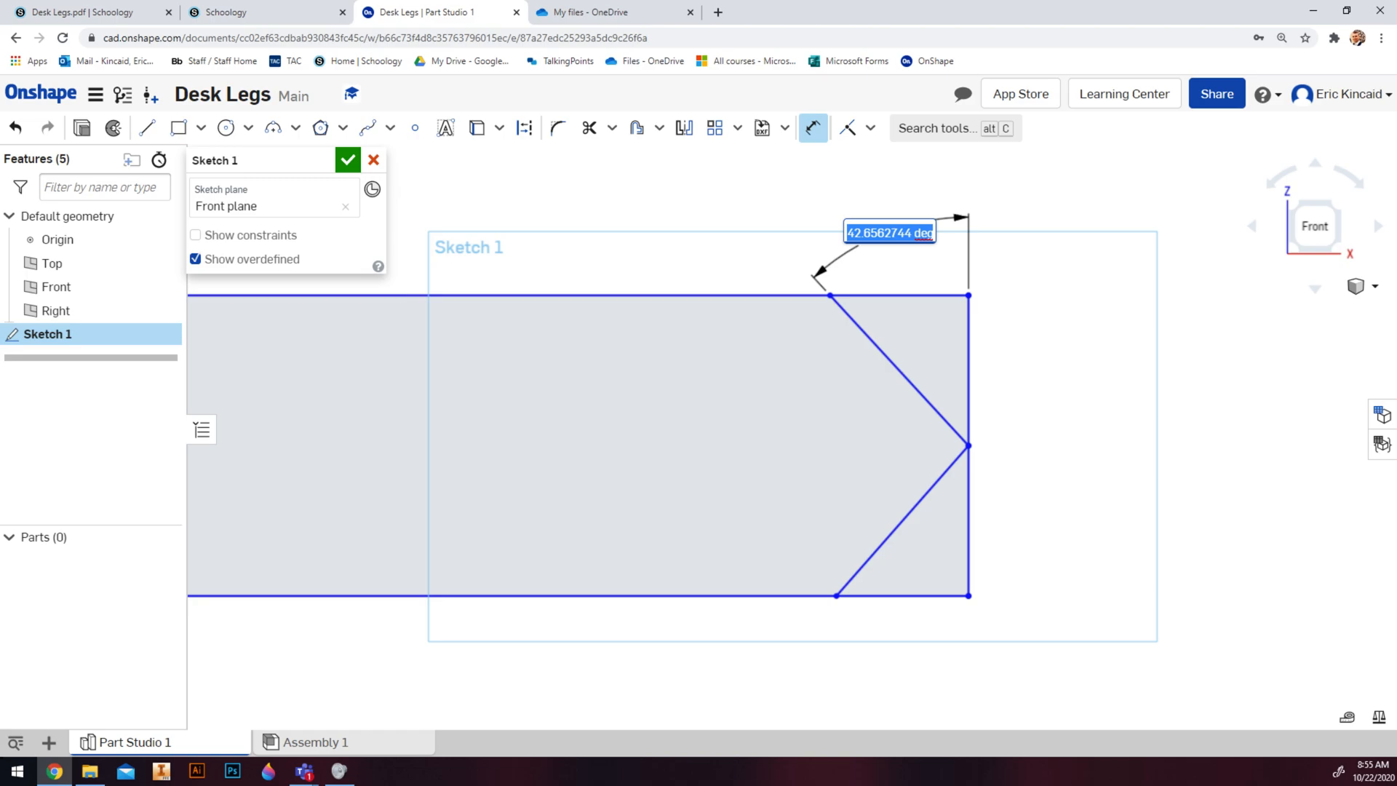
pyautogui.write('45')
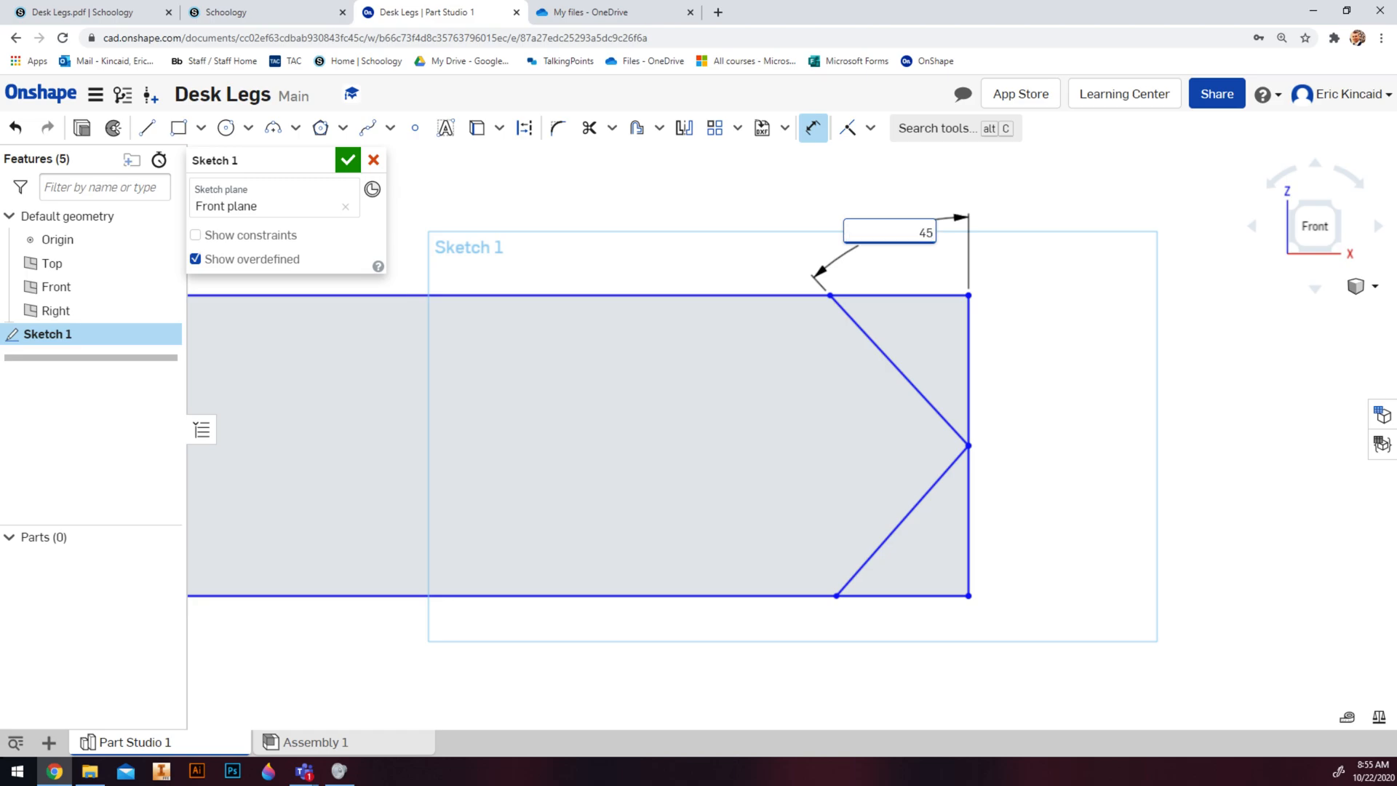
pyautogui.press('Return')
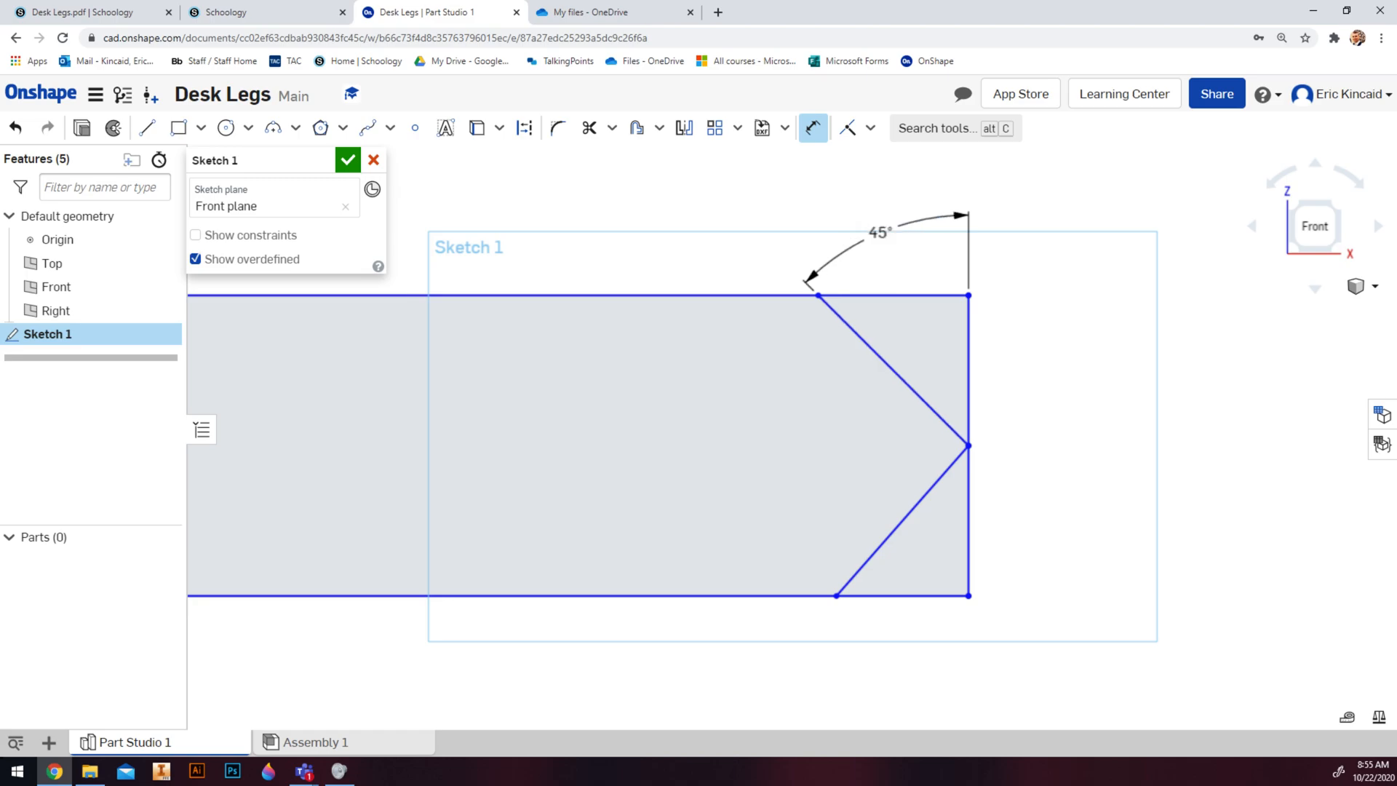
# - Dimension the angle between the lower diagonal line and the rectangle's right edge as 45°
pyautogui.click(900, 522)
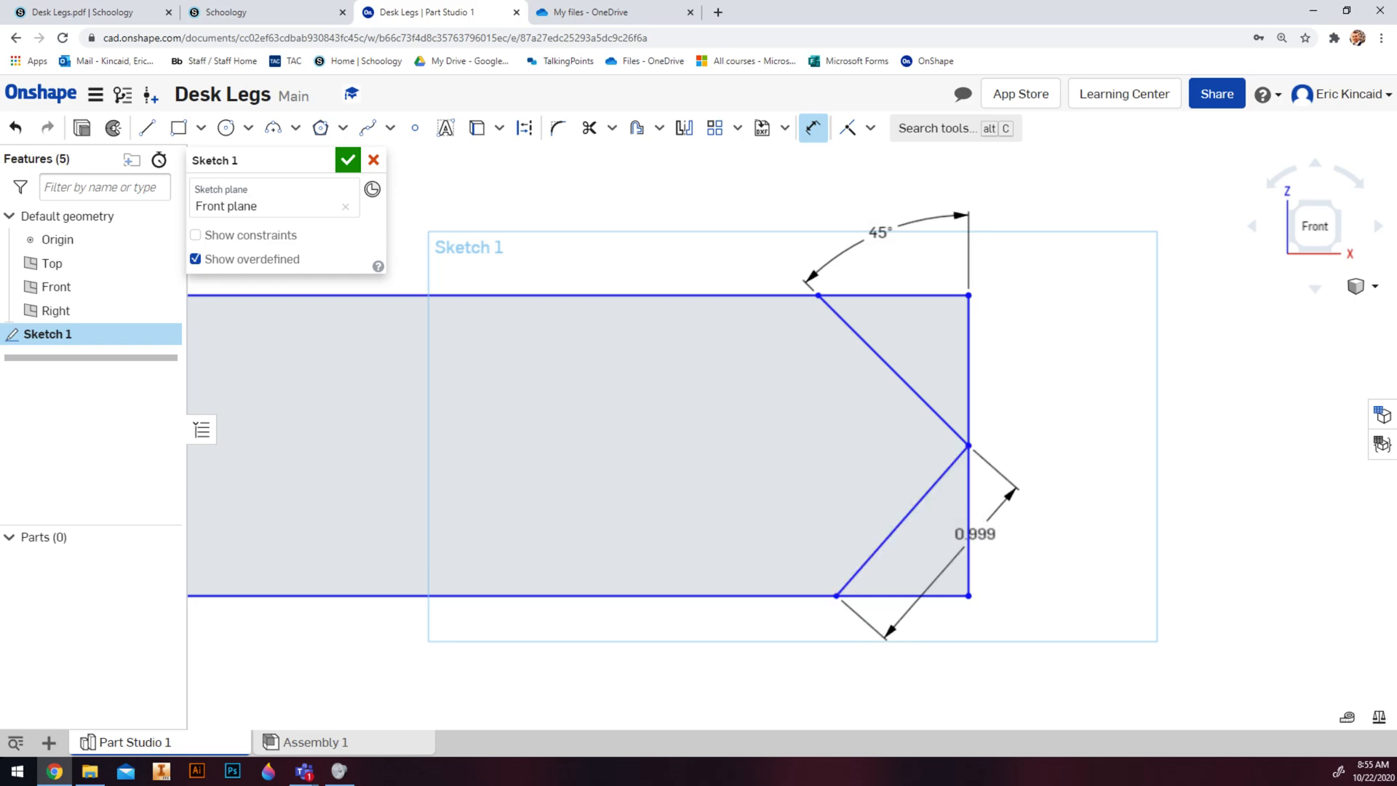
pyautogui.click(968, 527)
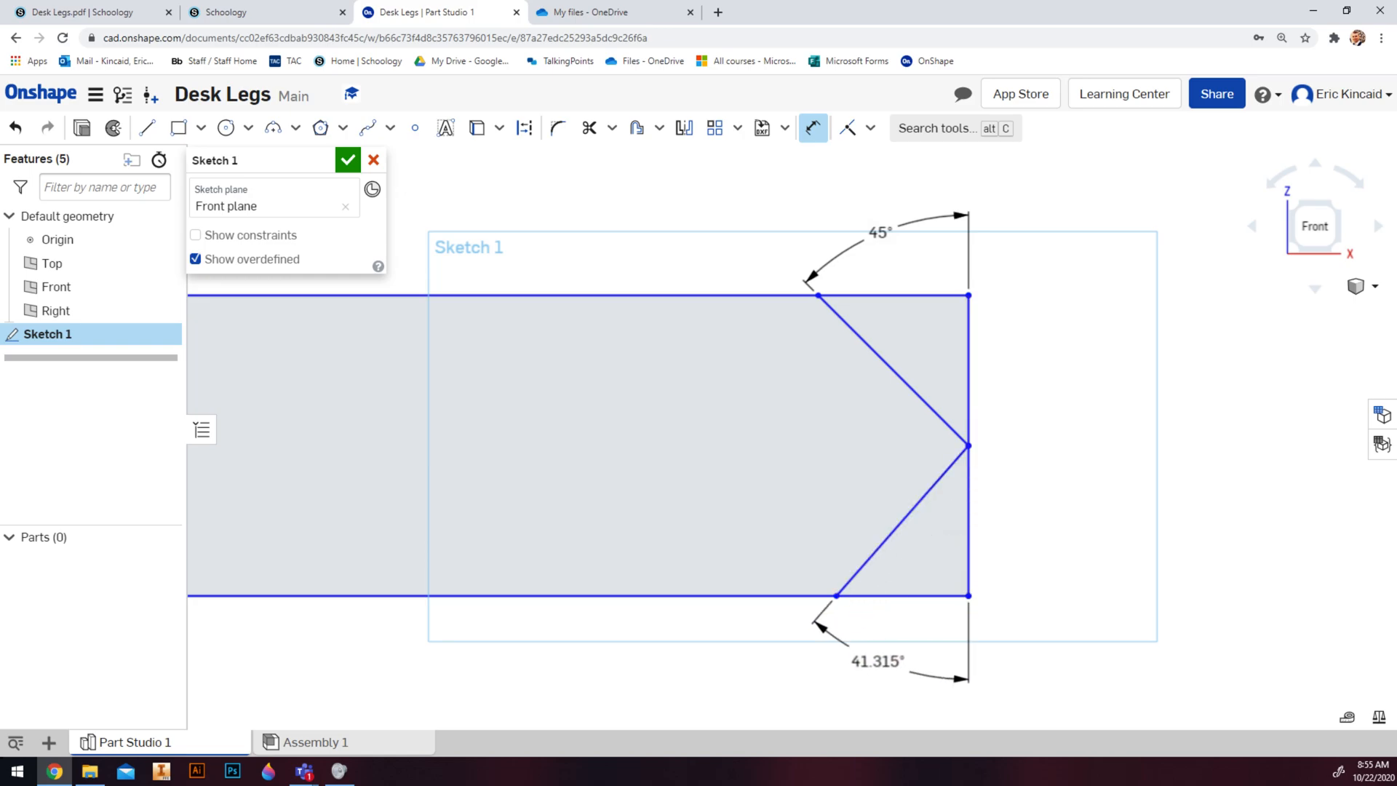
pyautogui.click(882, 657)
pyautogui.write('45')
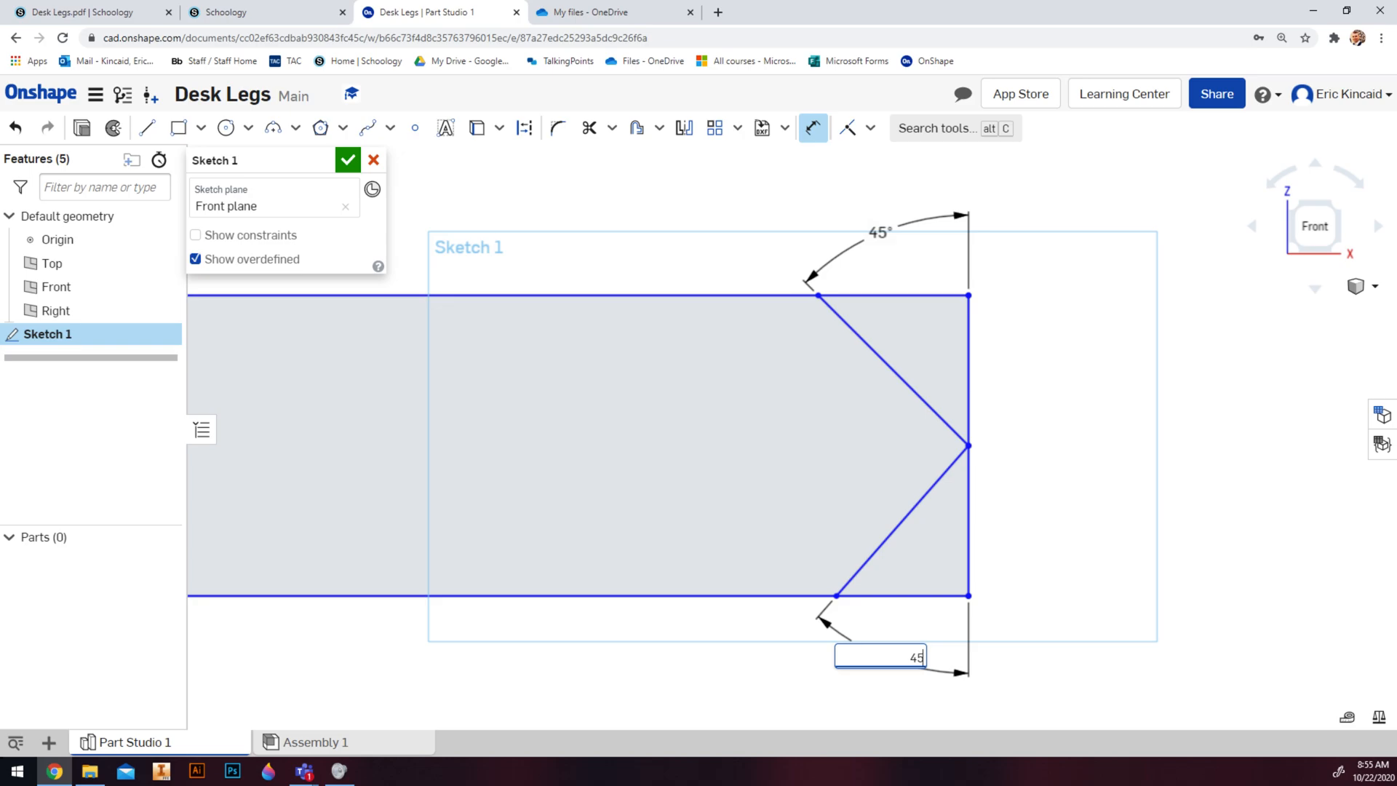
pyautogui.press('Return')
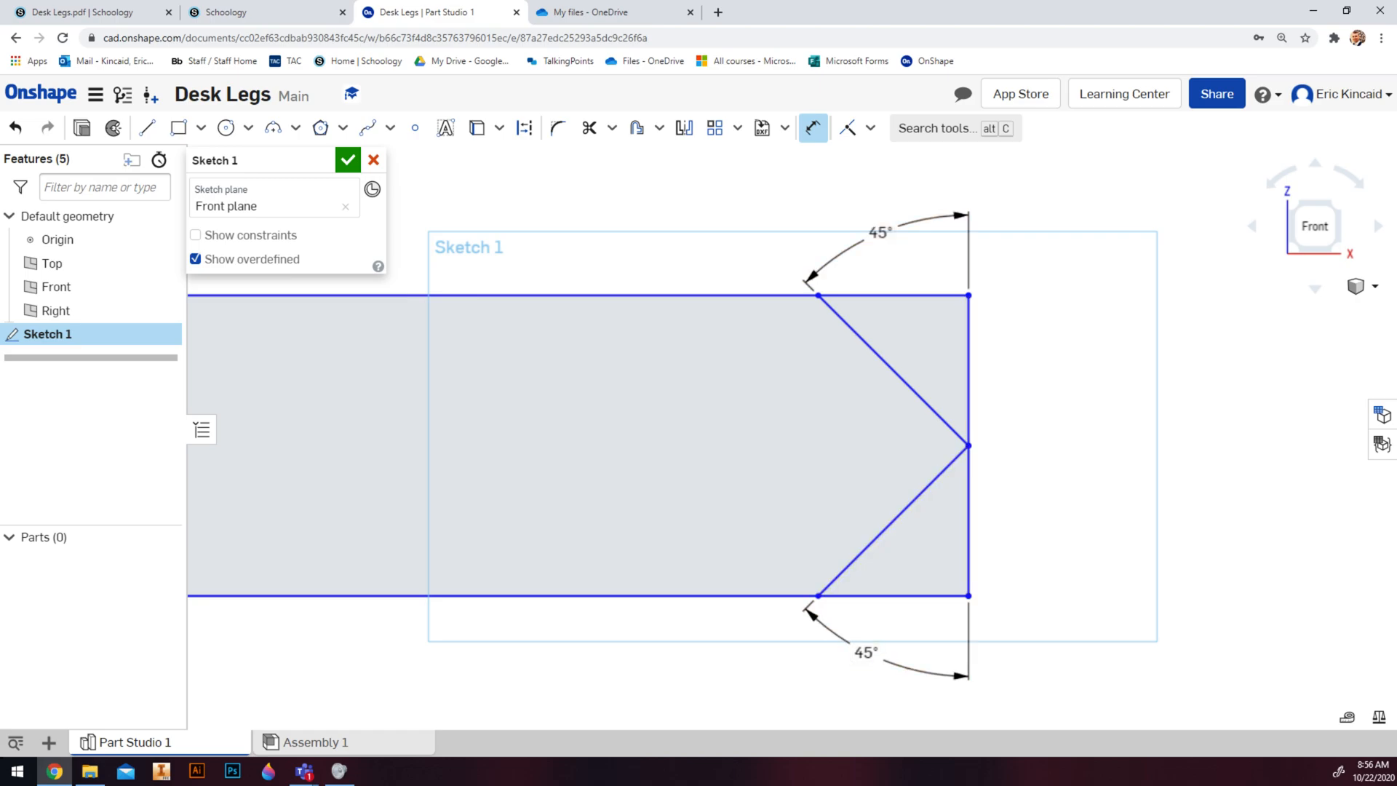
# - Trim the rectangle's edges outside the two 45° diagonal lines, leaving a pointed end on the leg profile
pyautogui.press('m')
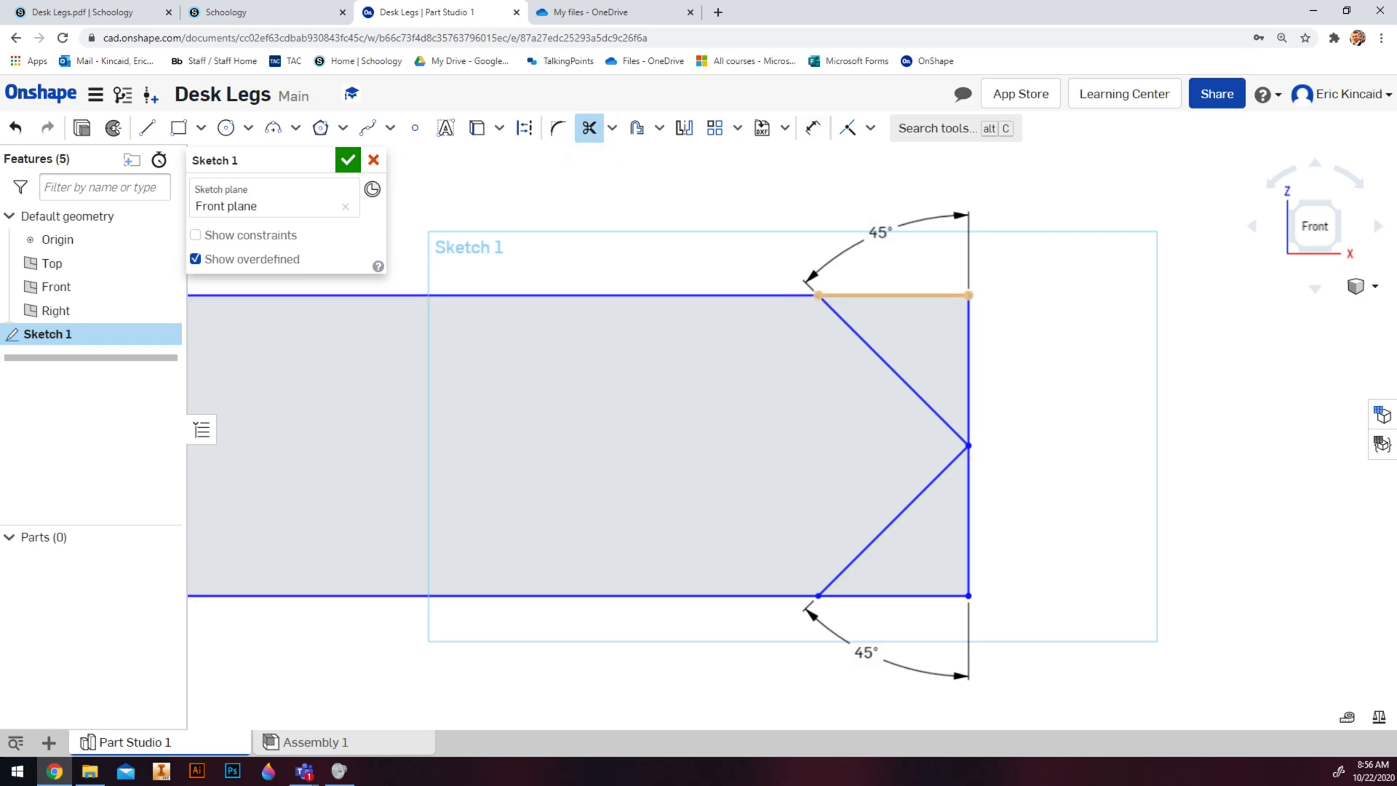
pyautogui.click(893, 296)
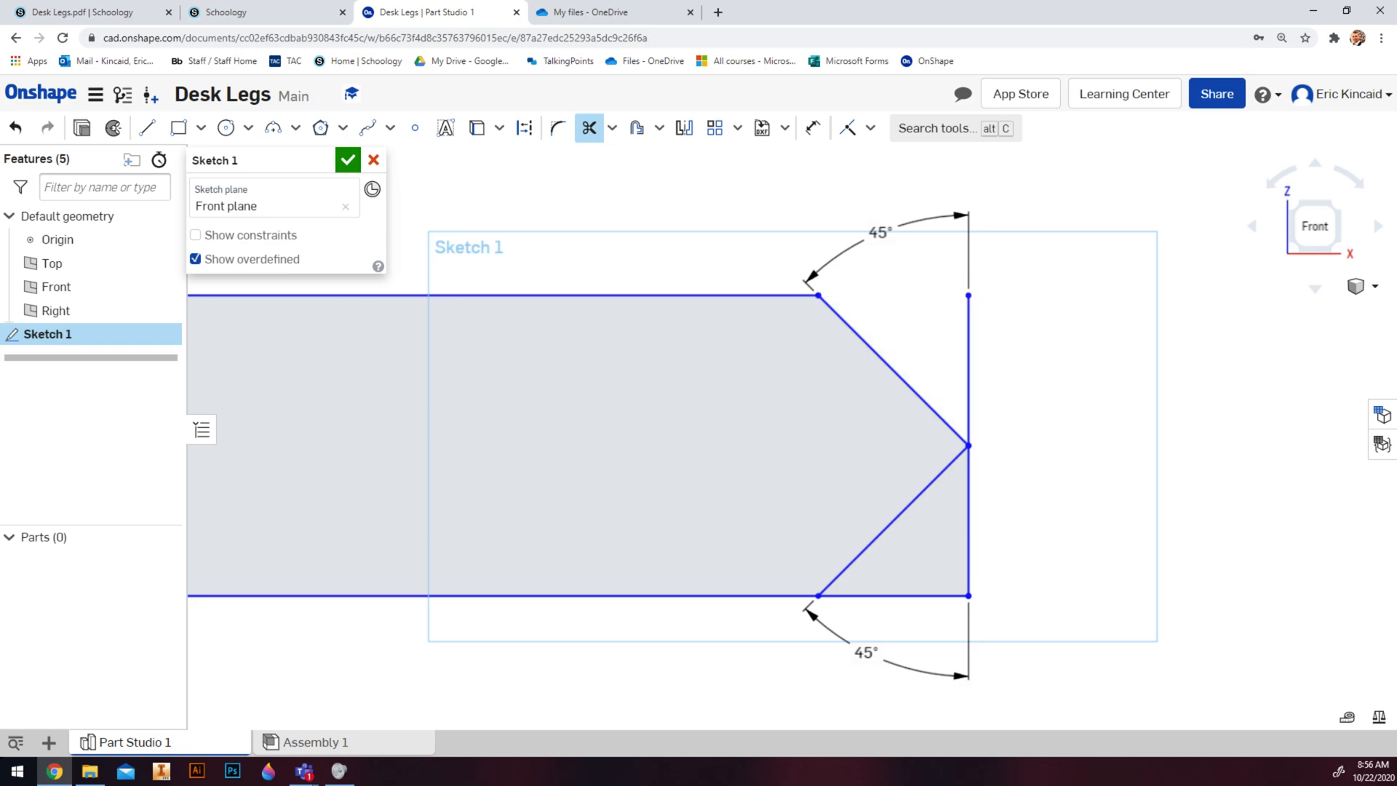
pyautogui.click(968, 370)
pyautogui.click(968, 520)
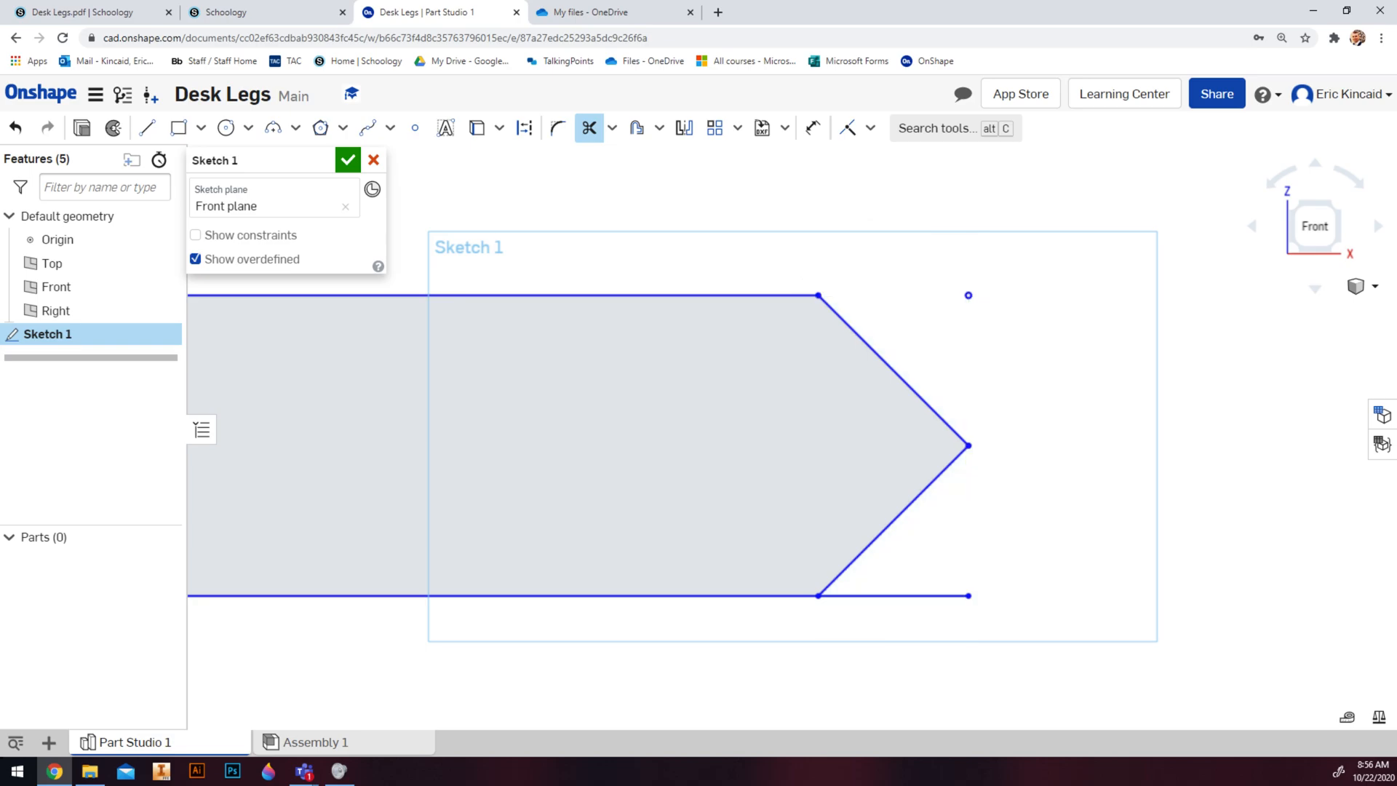
pyautogui.click(893, 596)
pyautogui.scroll(-6, 909, 607)
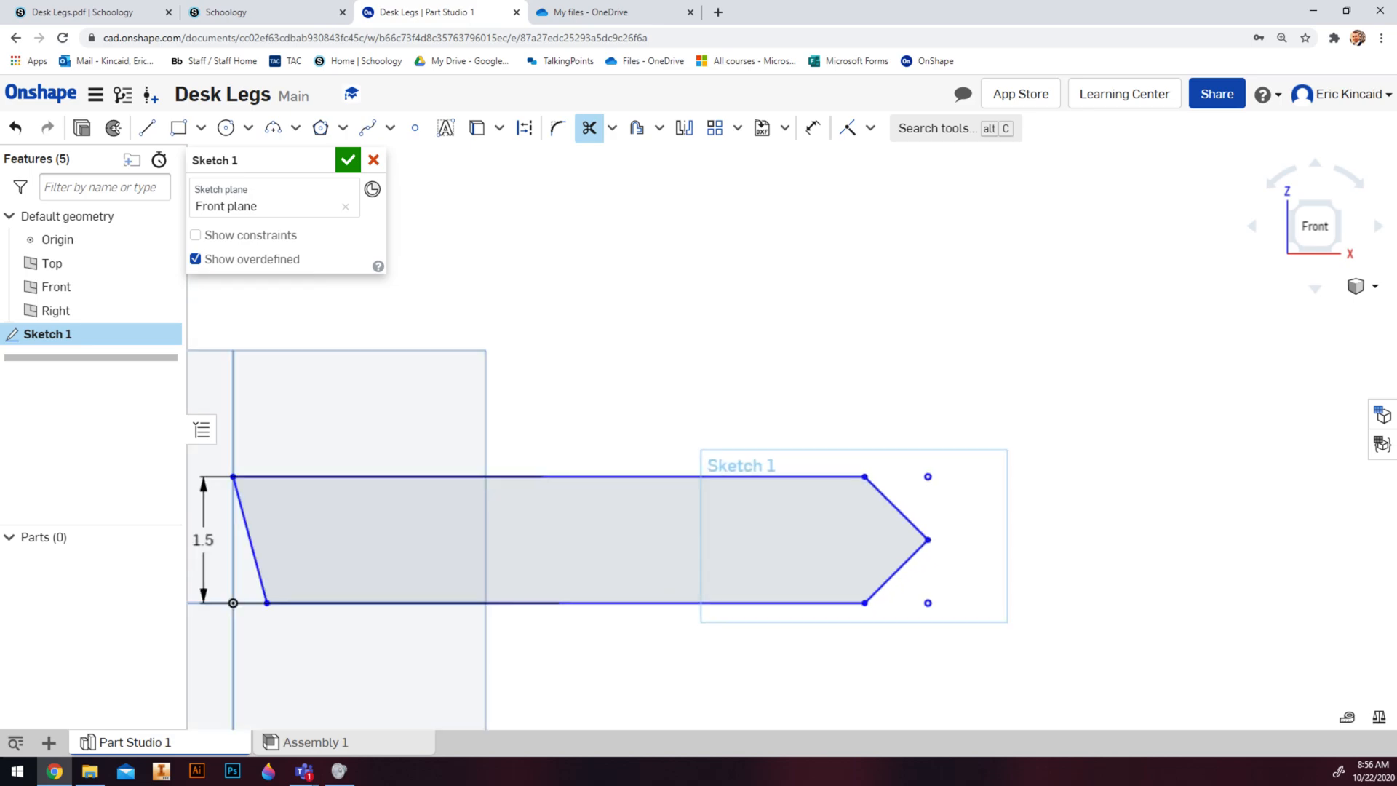
pyautogui.moveTo(885, 606); pyautogui.dragTo(870, 560, button='middle')
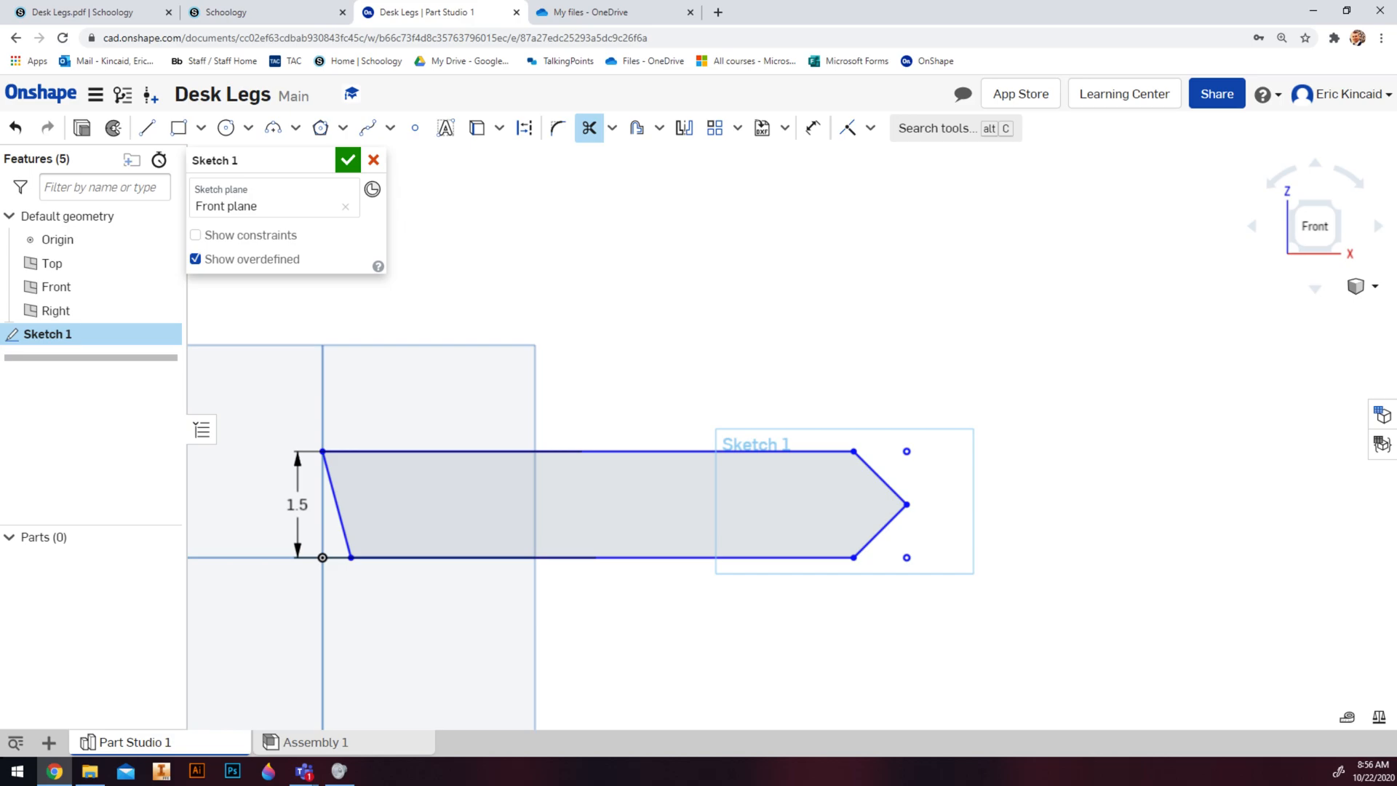
# - Check the hole's dimensions in the Schoology drawing and sketch a 0.25 in diameter circle inside the leg near its pointed end
pyautogui.click(313, 12)
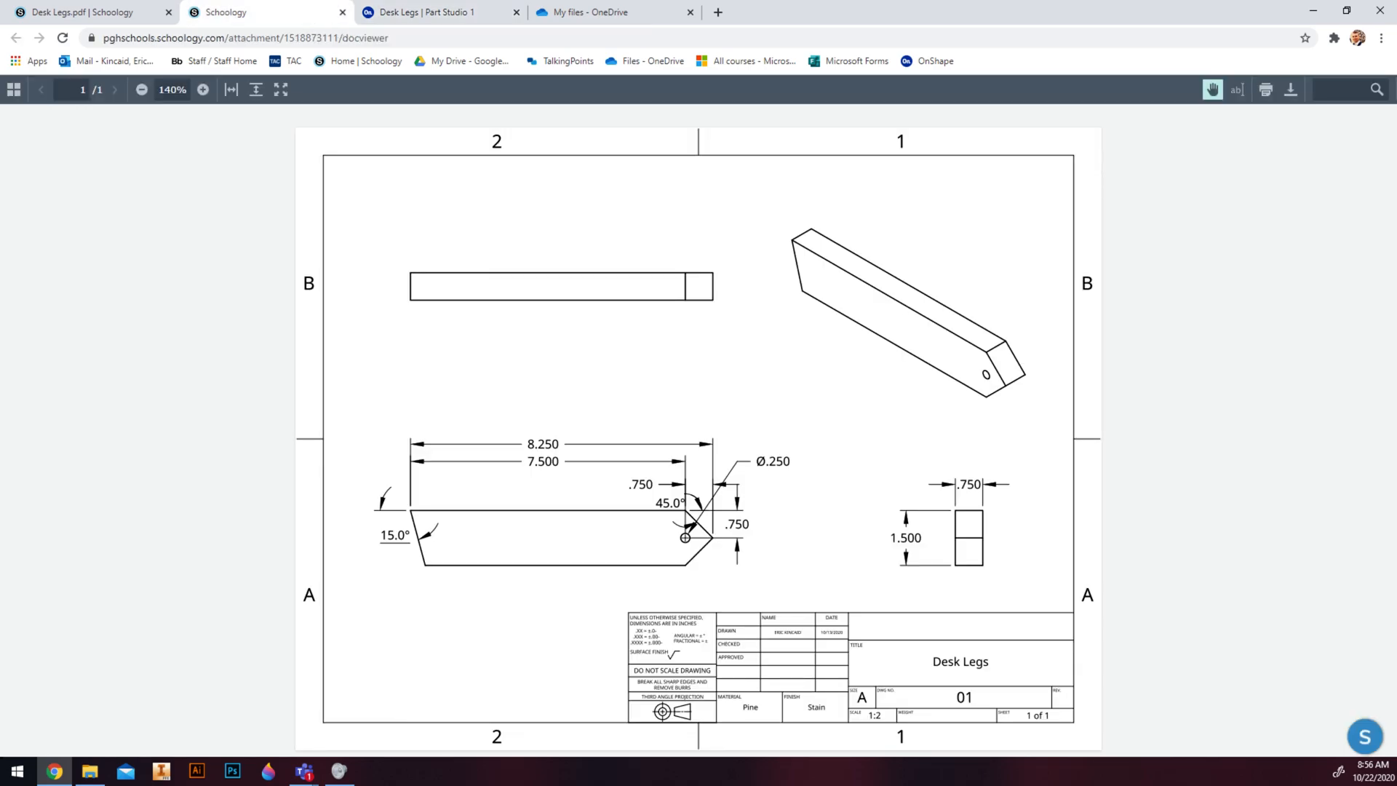
pyautogui.click(203, 89)
pyautogui.click(203, 90)
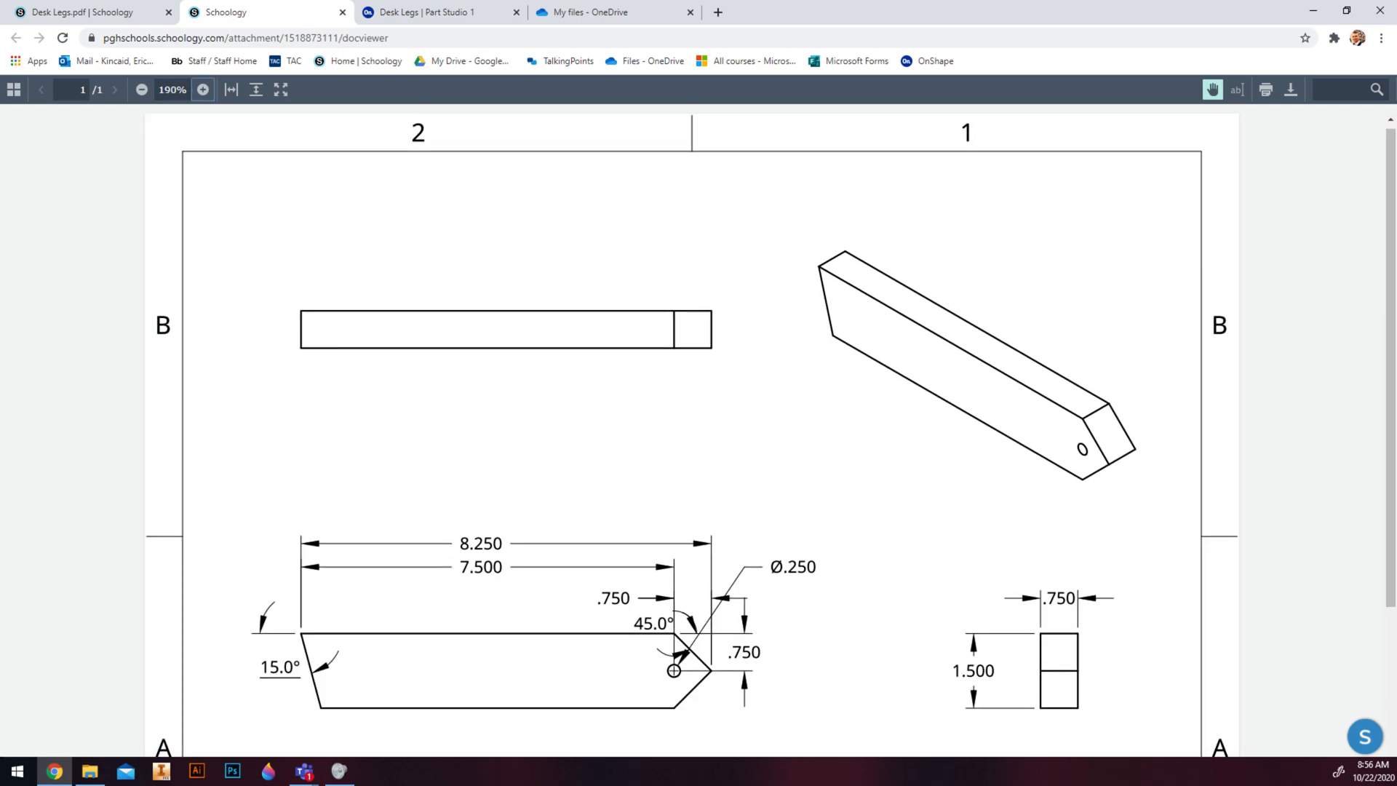
pyautogui.scroll(-3, 698, 434)
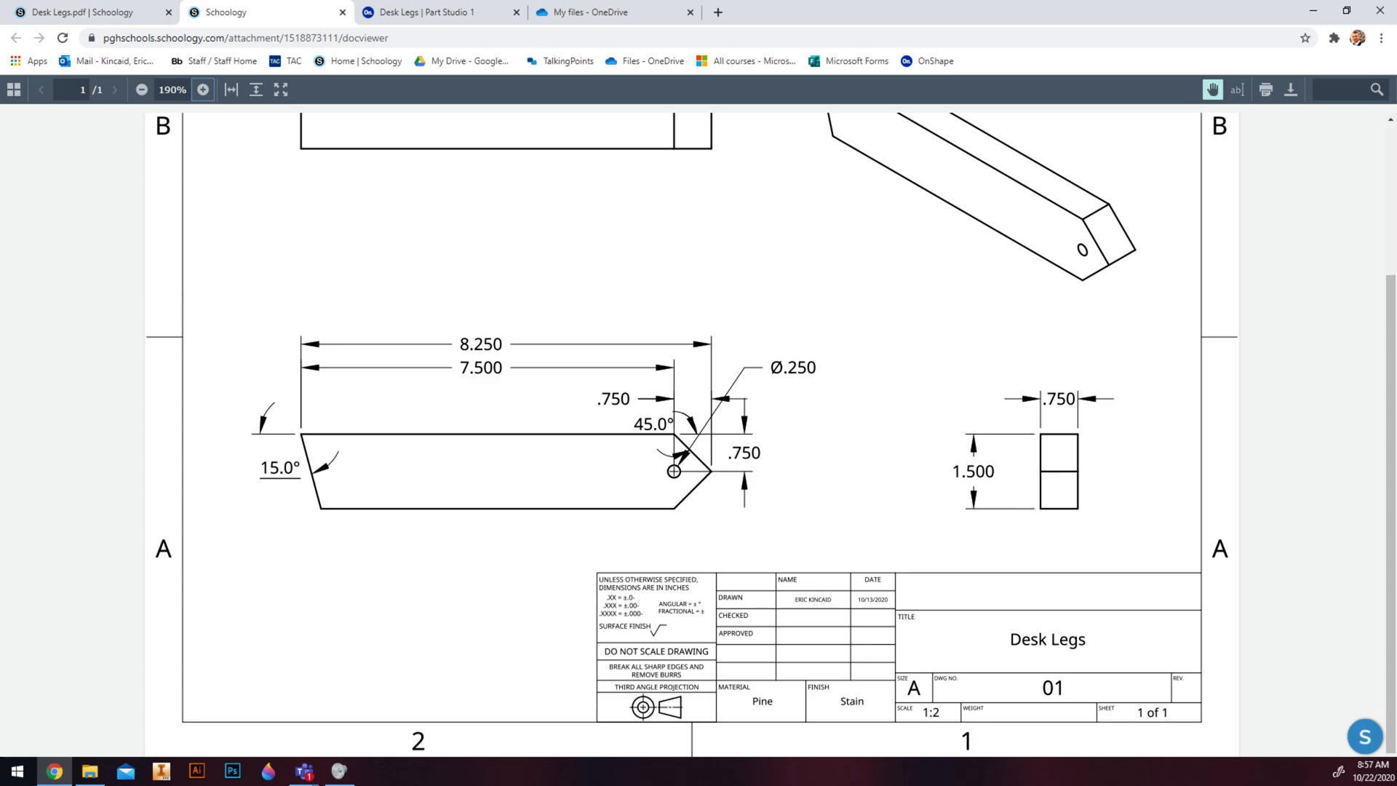
pyautogui.click(422, 12)
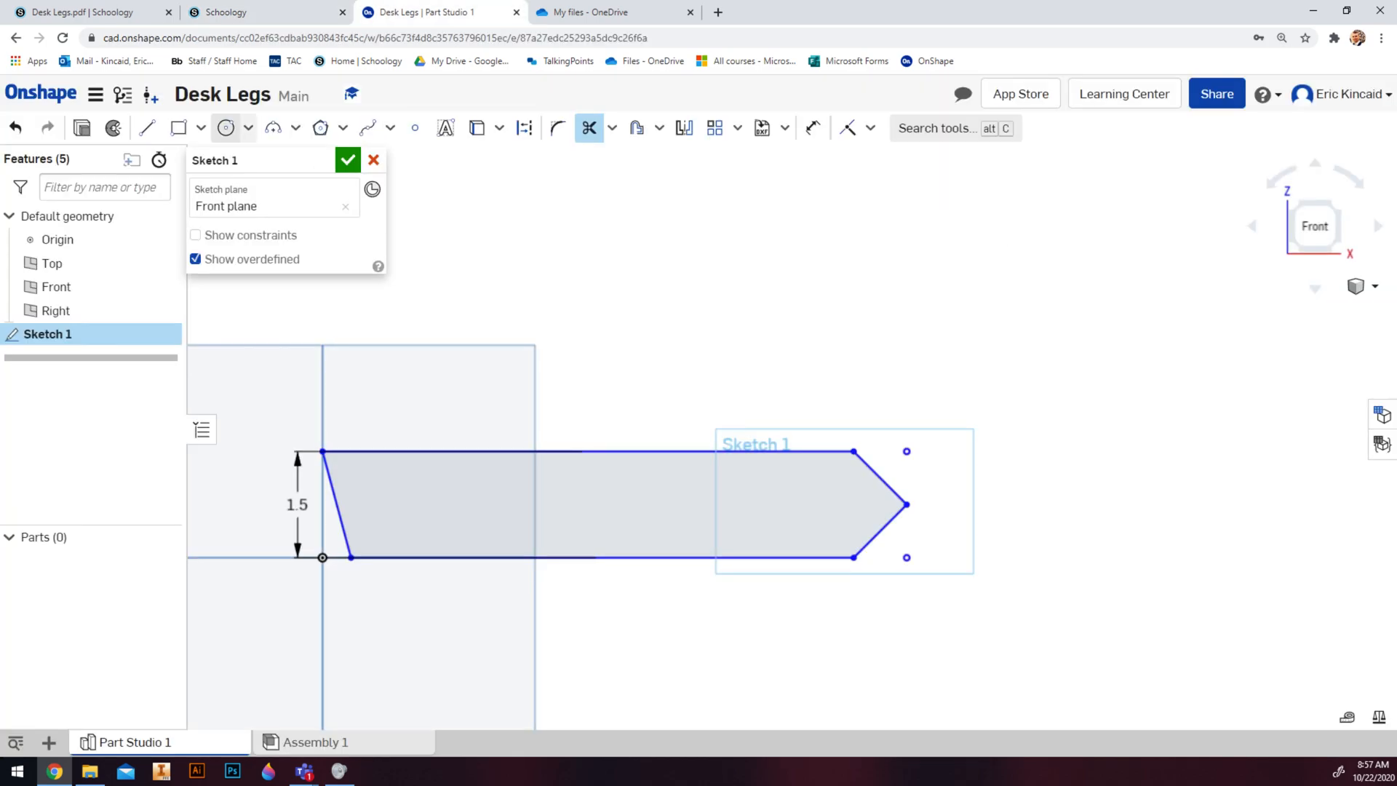
pyautogui.click(225, 128)
pyautogui.scroll(5, 896, 527)
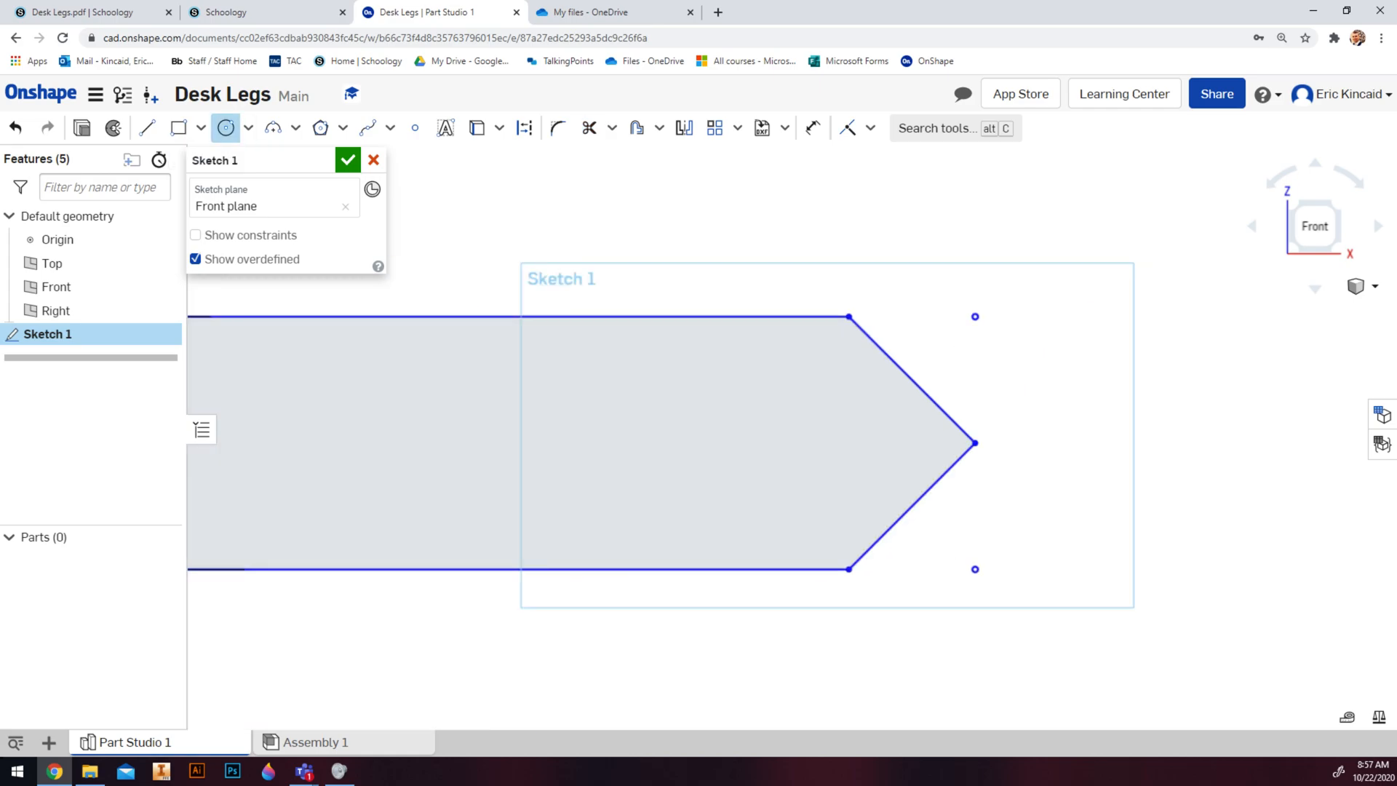
pyautogui.click(608, 434)
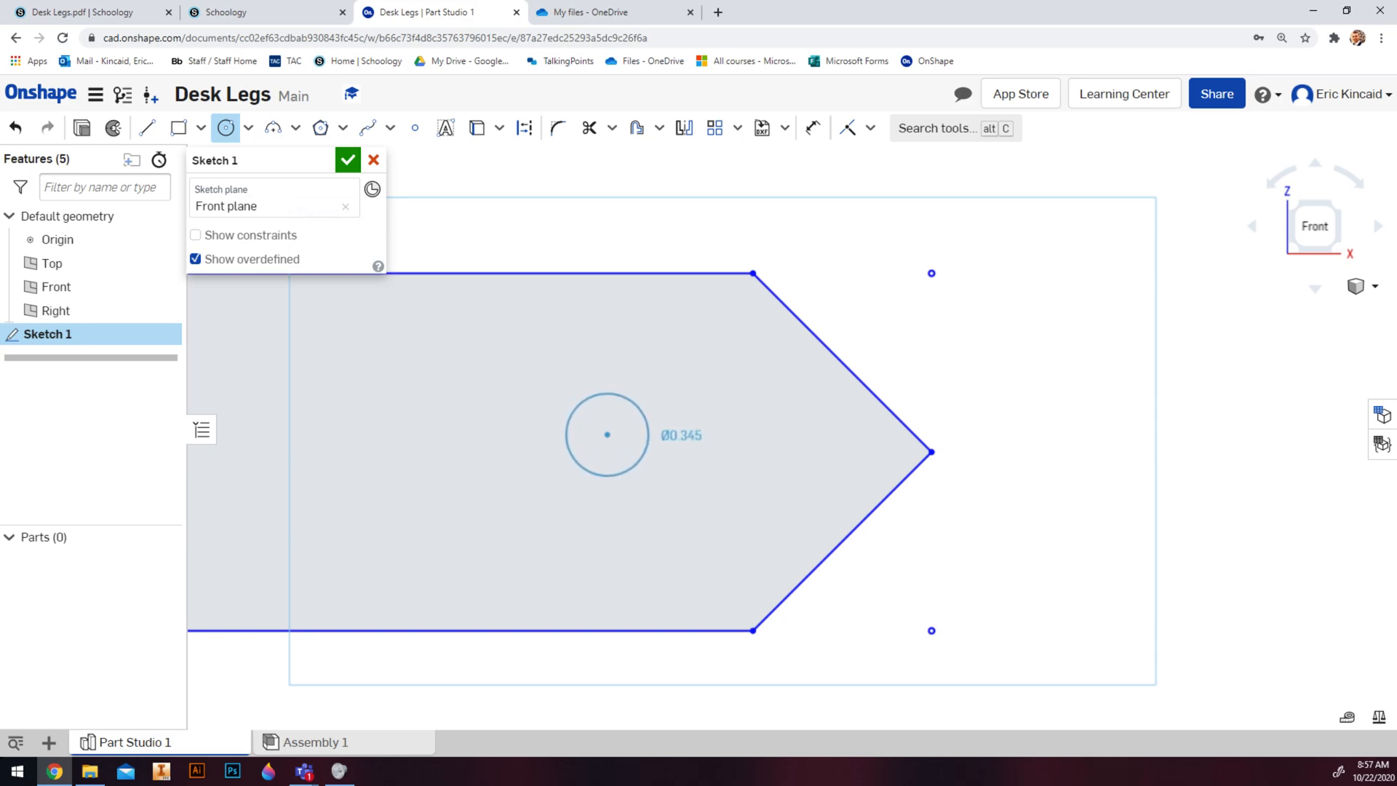
pyautogui.click(644, 434)
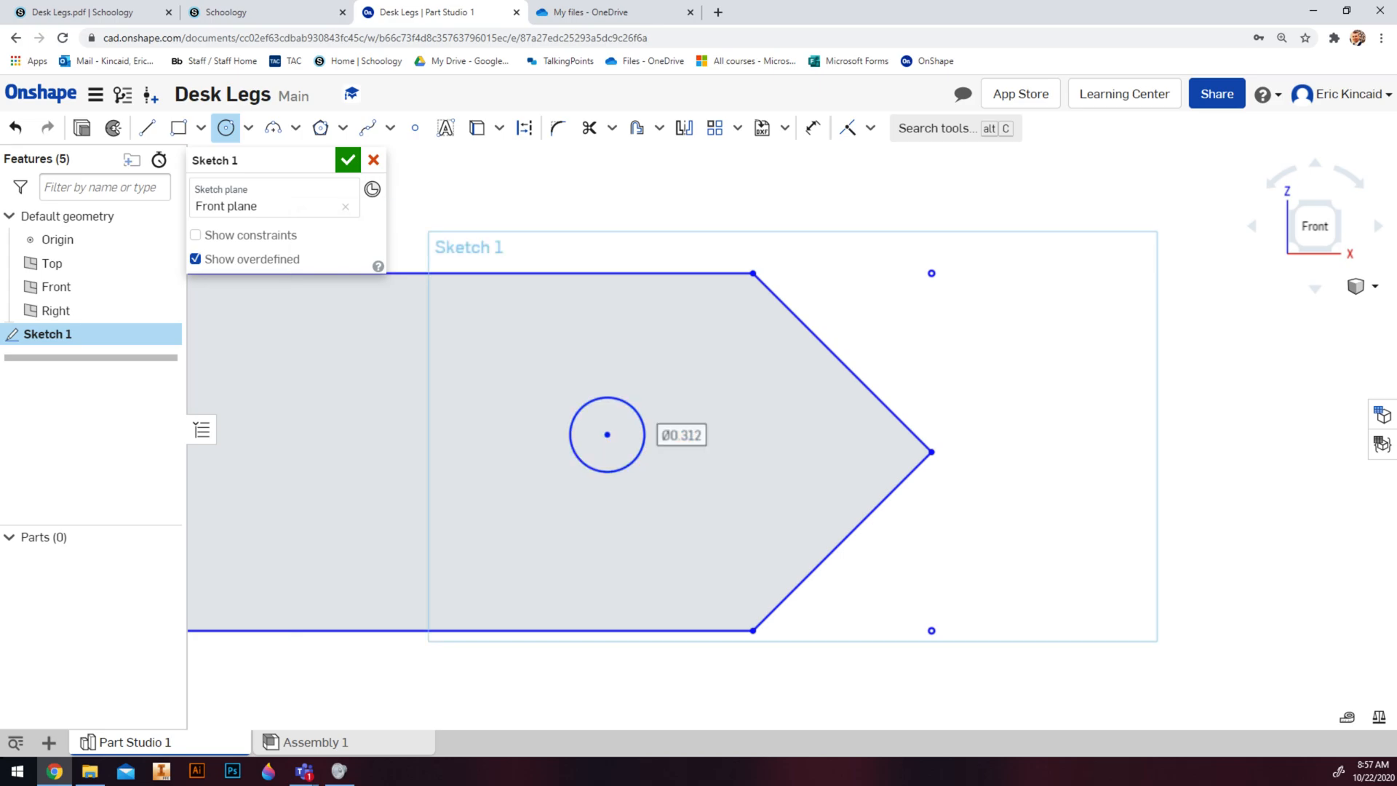
pyautogui.write('.25')
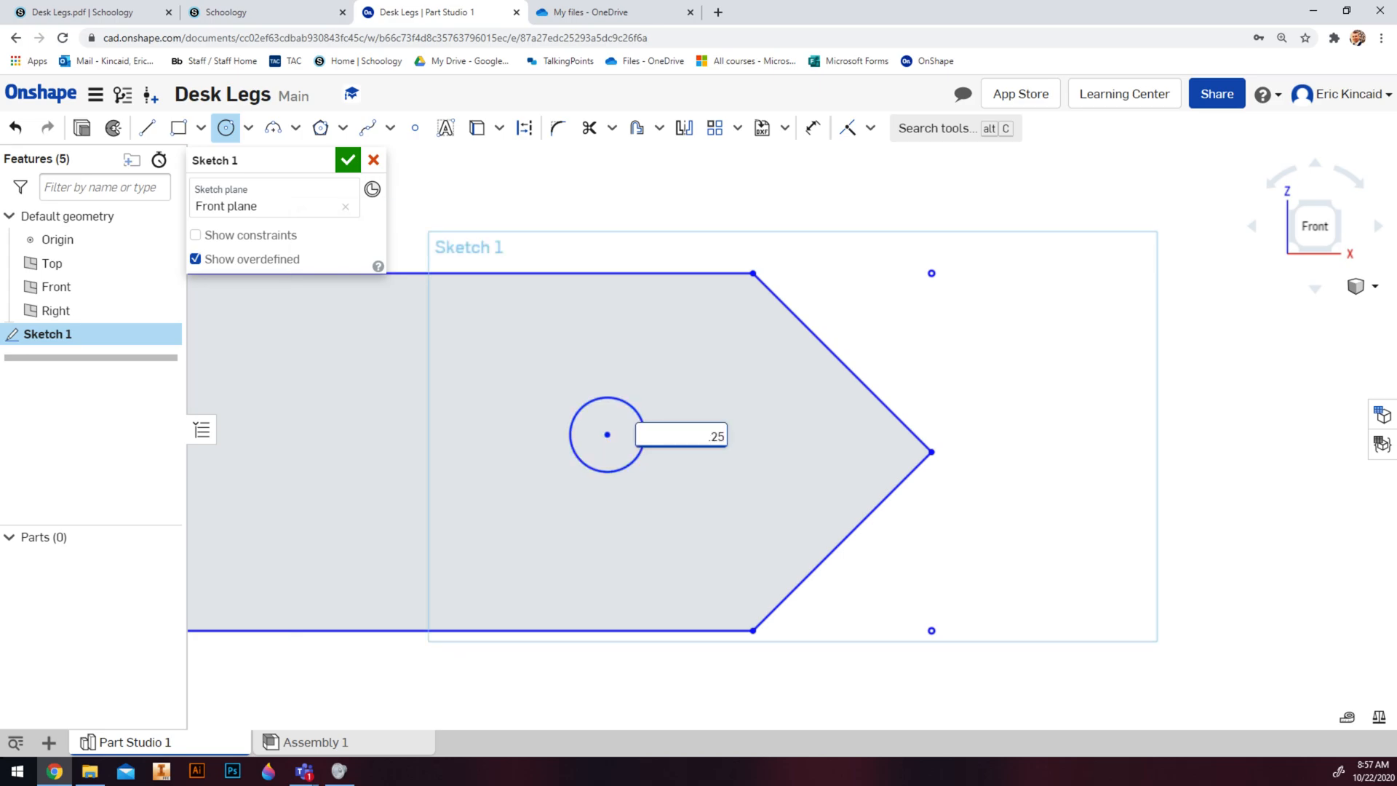
pyautogui.press('Return')
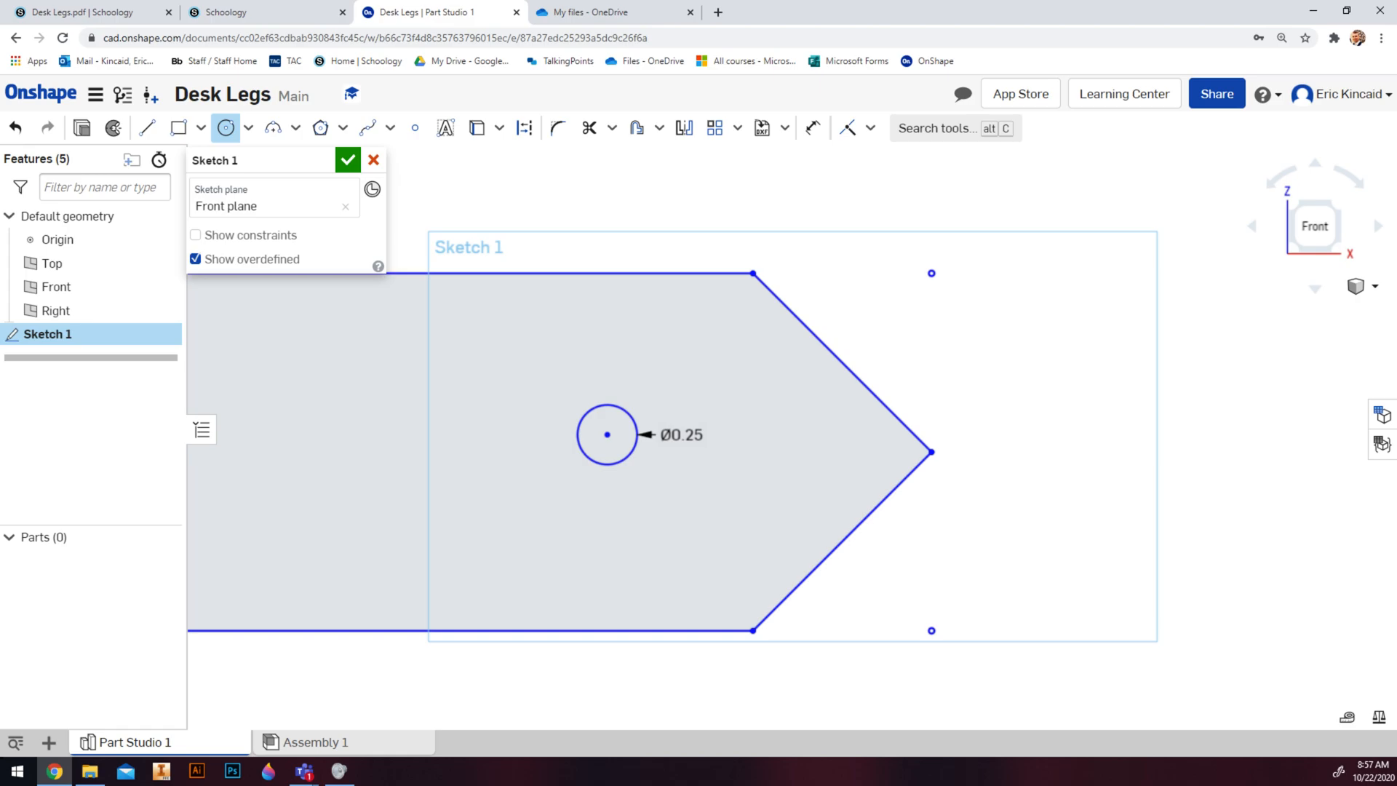
# - Dimension the horizontal distance between the circle's center and the leg's pointed tip as 0.75 in
pyautogui.press('u')
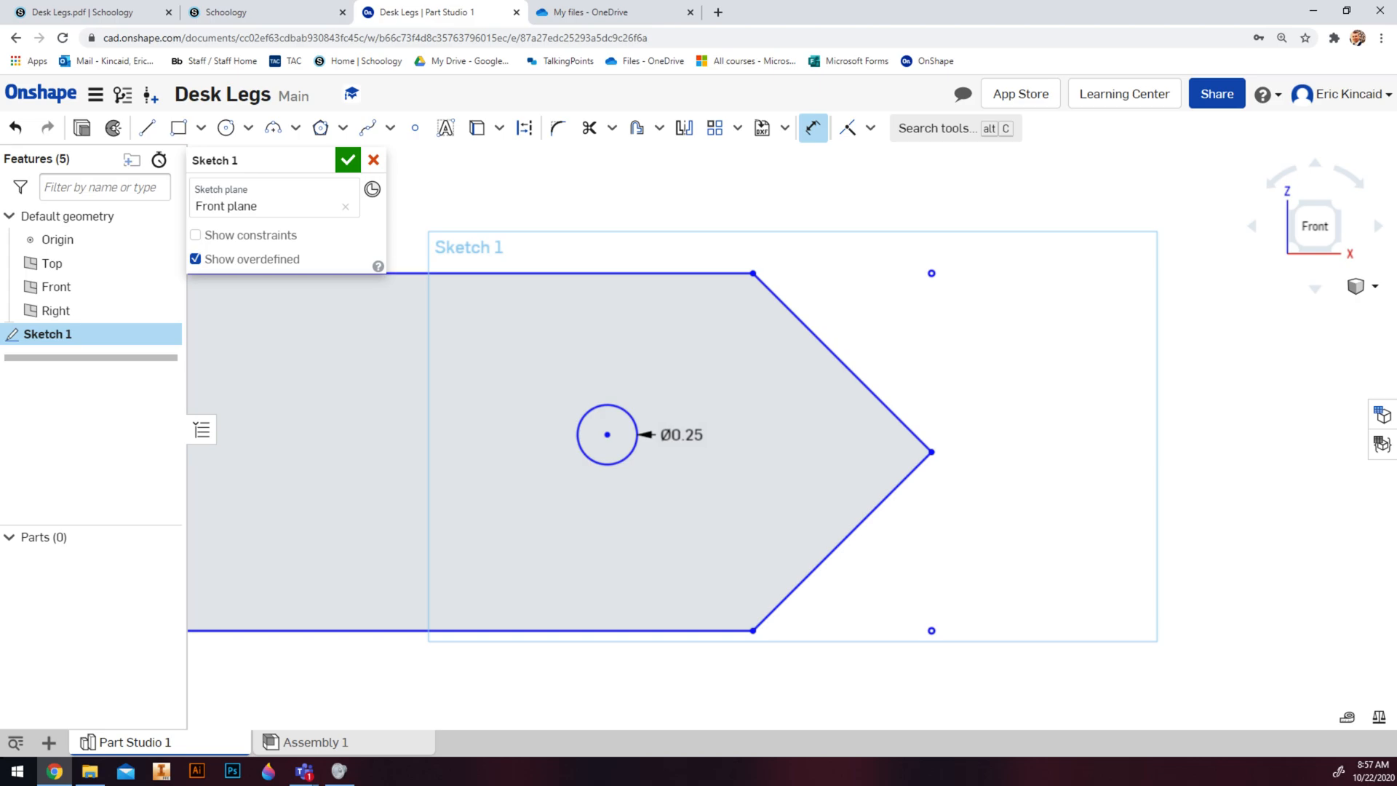
pyautogui.click(931, 452)
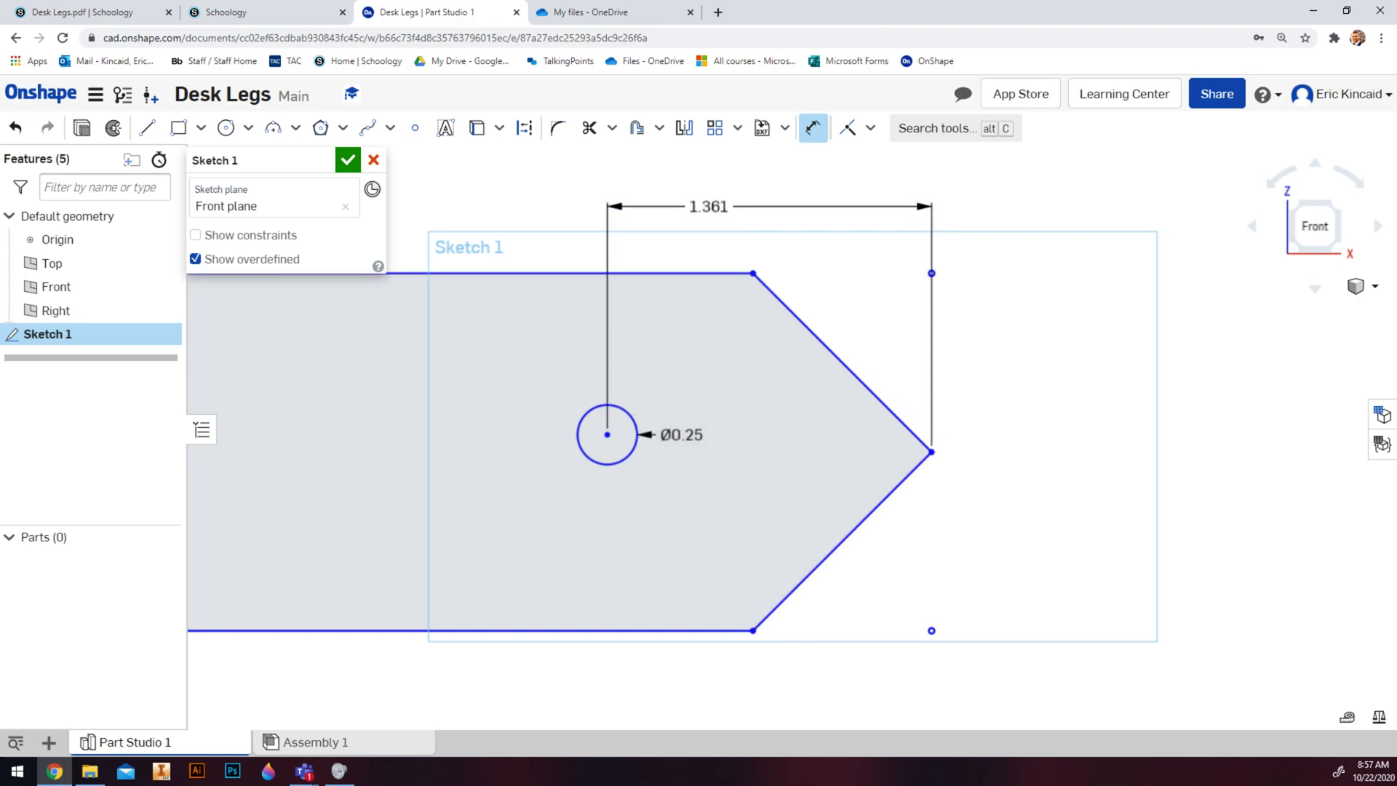
pyautogui.click(727, 204)
pyautogui.write('.75')
pyautogui.press('Return')
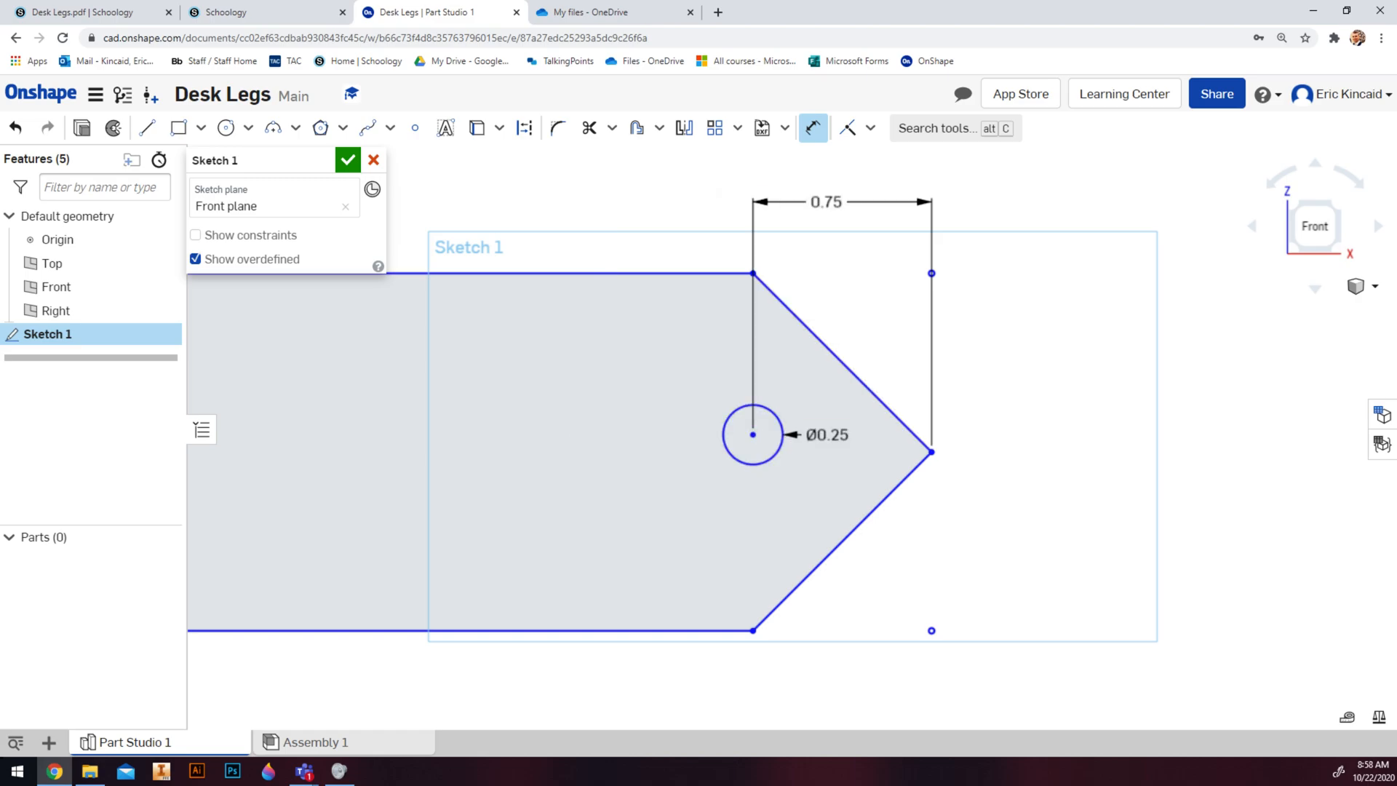
# - Dimension the vertical distance from the circle's center to the upper corner of the pointed end as 0.75 in and finish the sketch
pyautogui.click(753, 274)
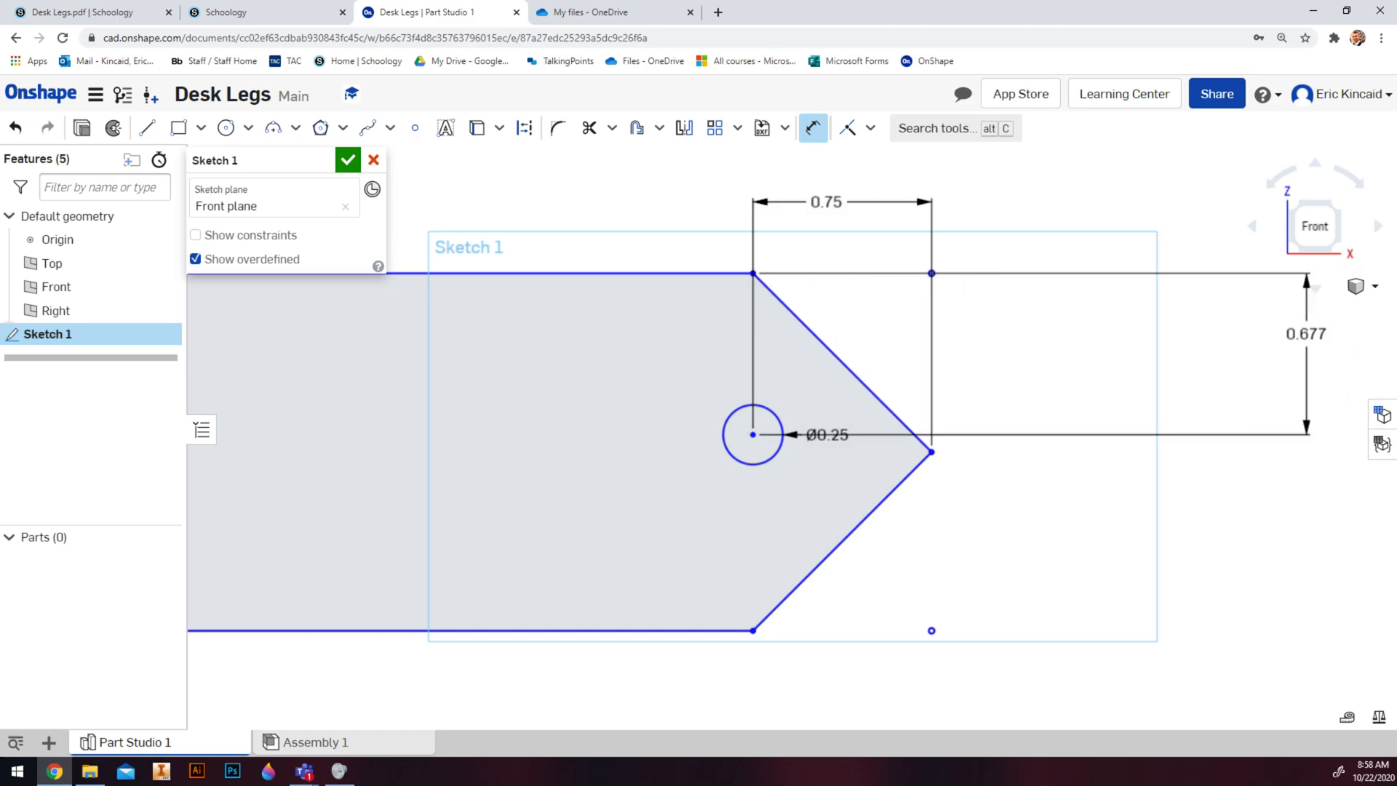
pyautogui.click(989, 382)
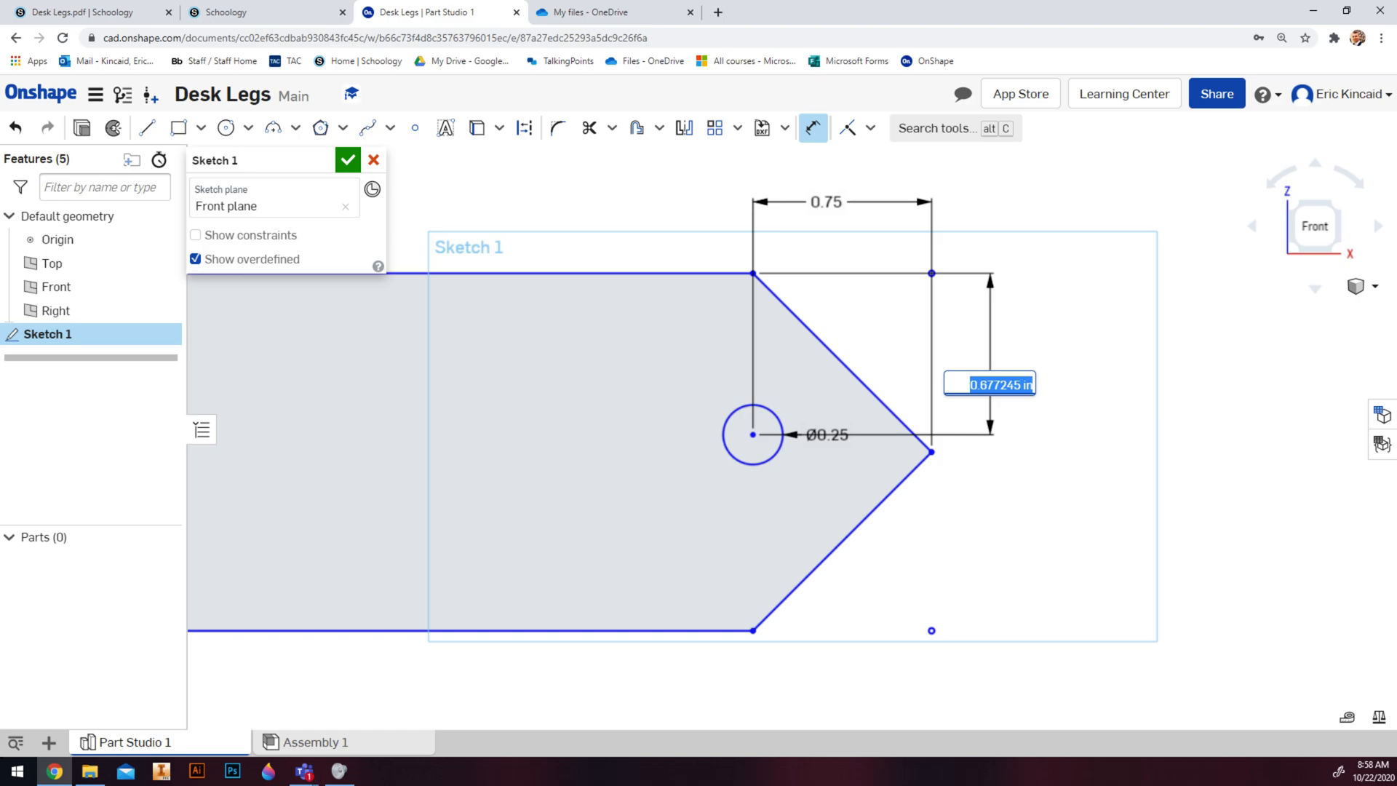
pyautogui.write('.78')
pyautogui.press('BackSpace')
pyautogui.write('5')
pyautogui.press('Return')
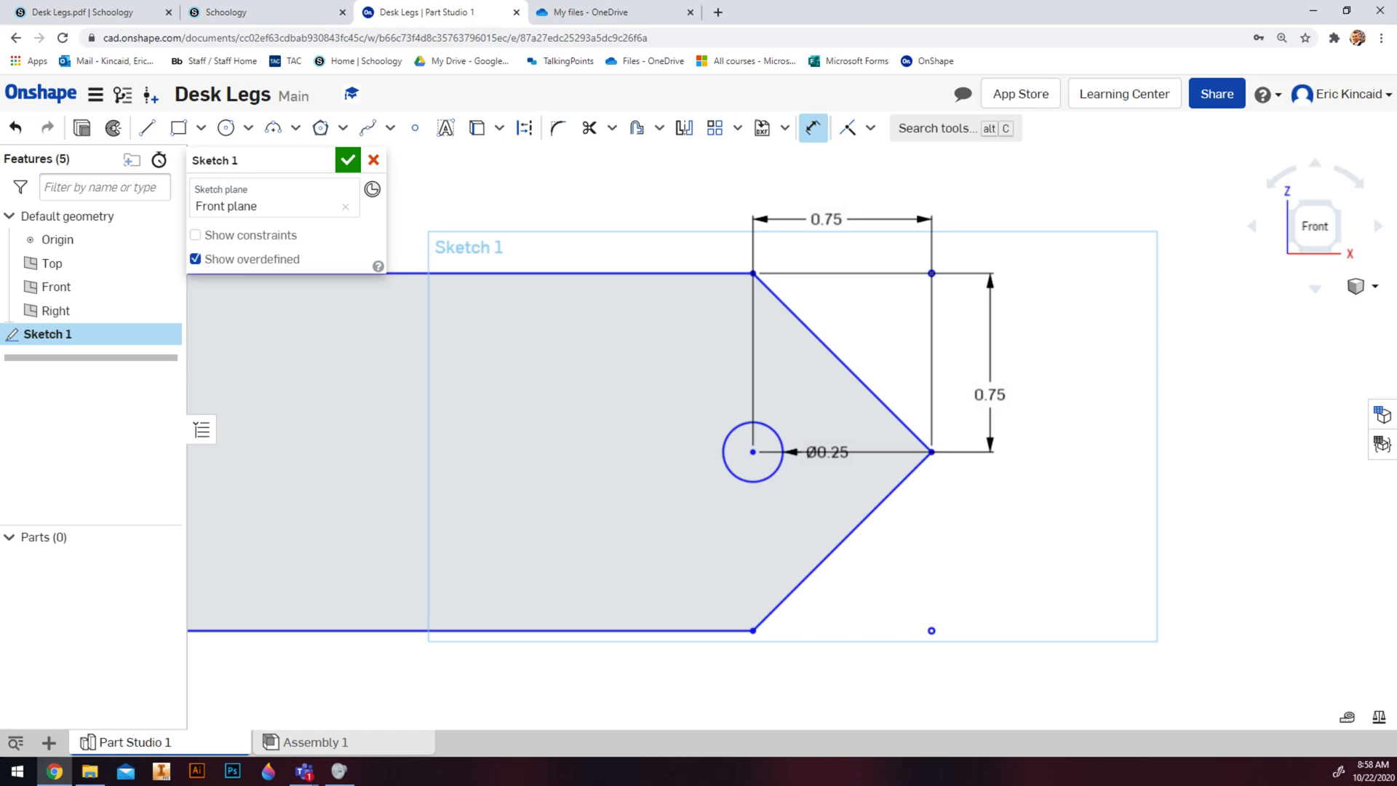
pyautogui.scroll(-8, 744, 406)
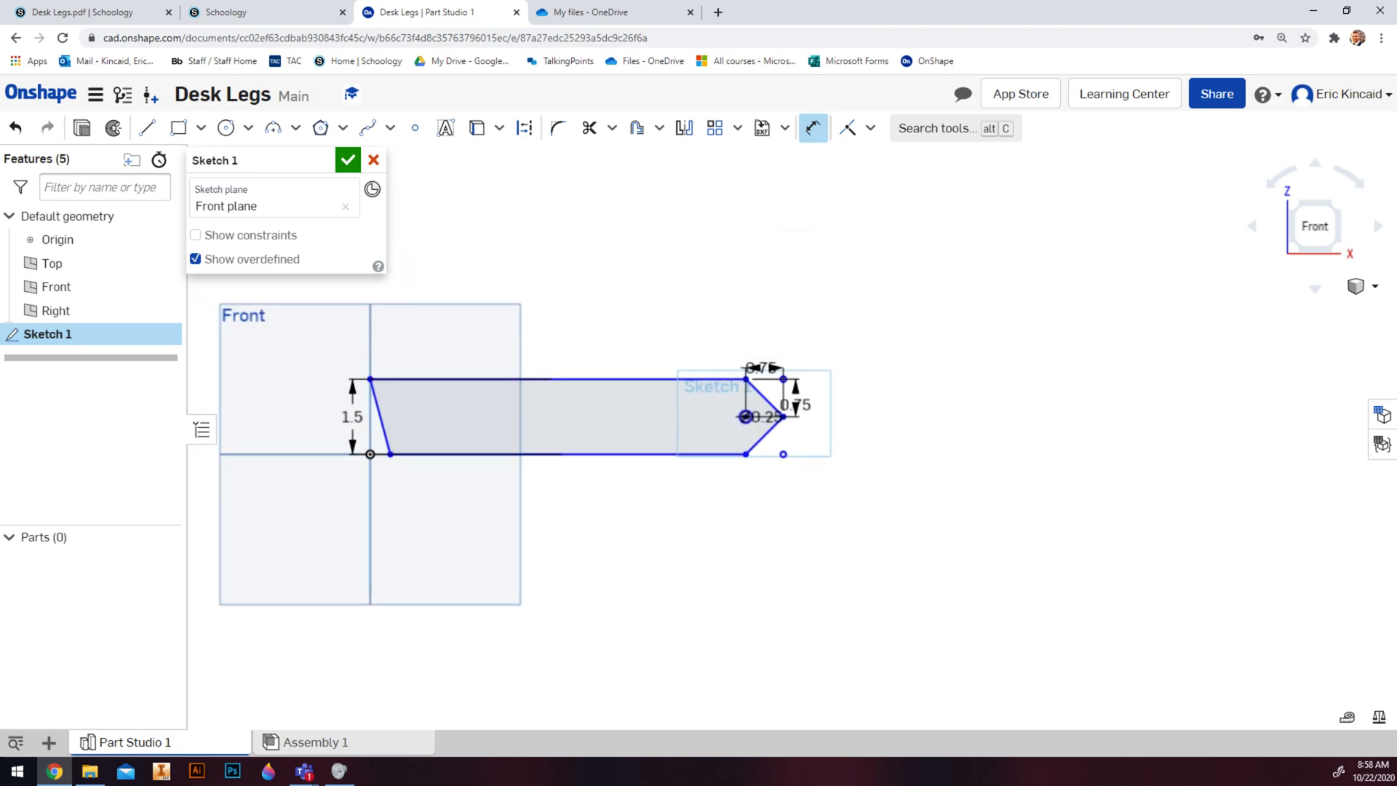
pyautogui.click(348, 160)
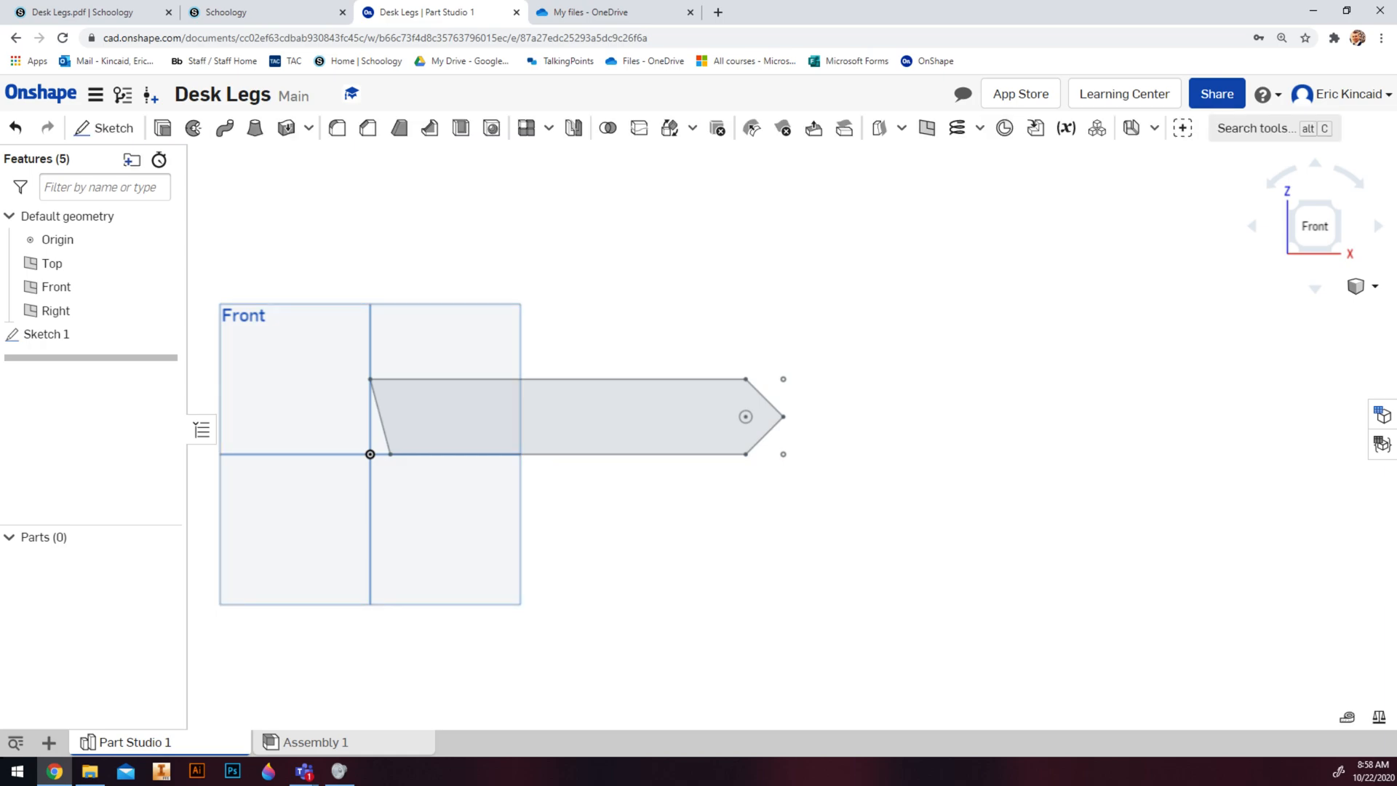
# - Check the leg's thickness in the Schoology drawing and extrude the leg profile around the hole 0.75 in as a new solid
pyautogui.click(1336, 206)
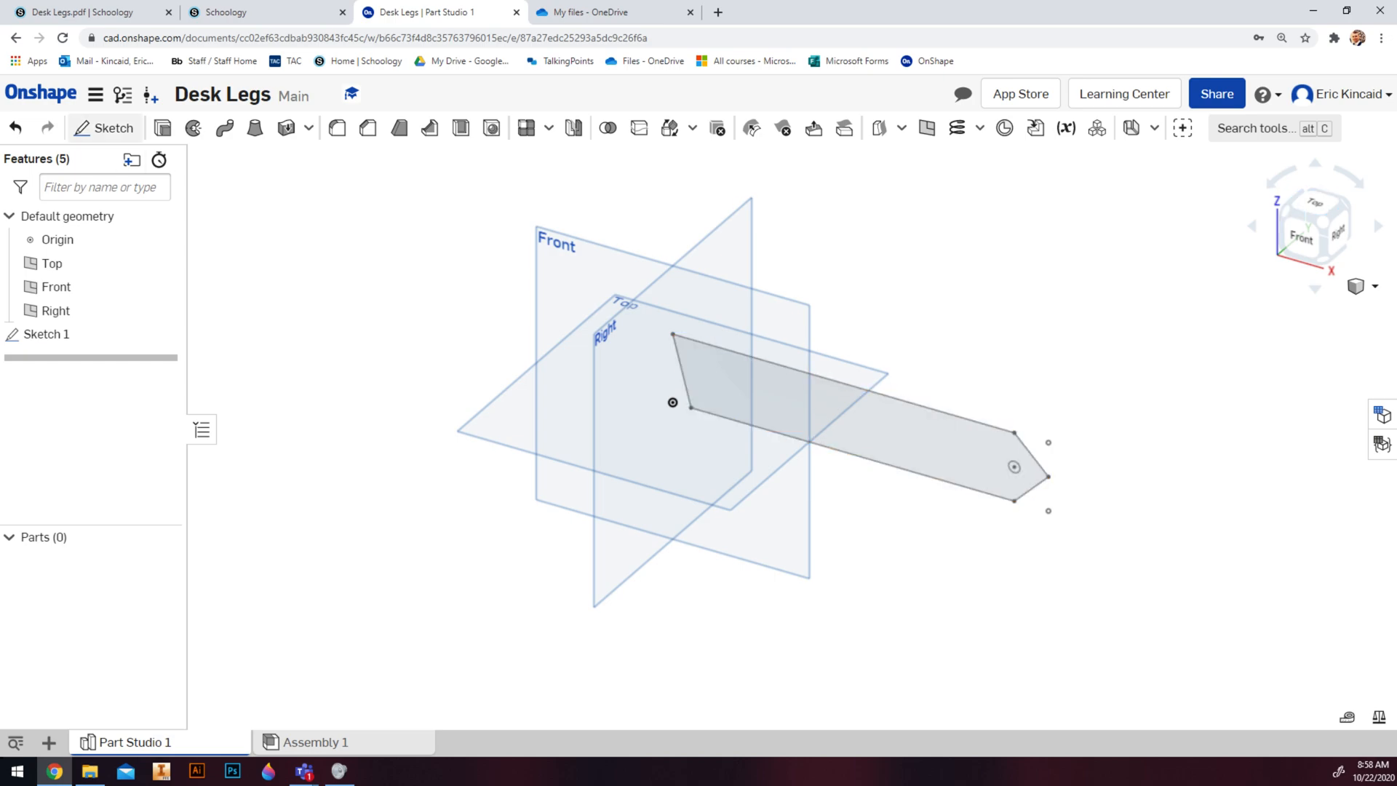
pyautogui.click(163, 128)
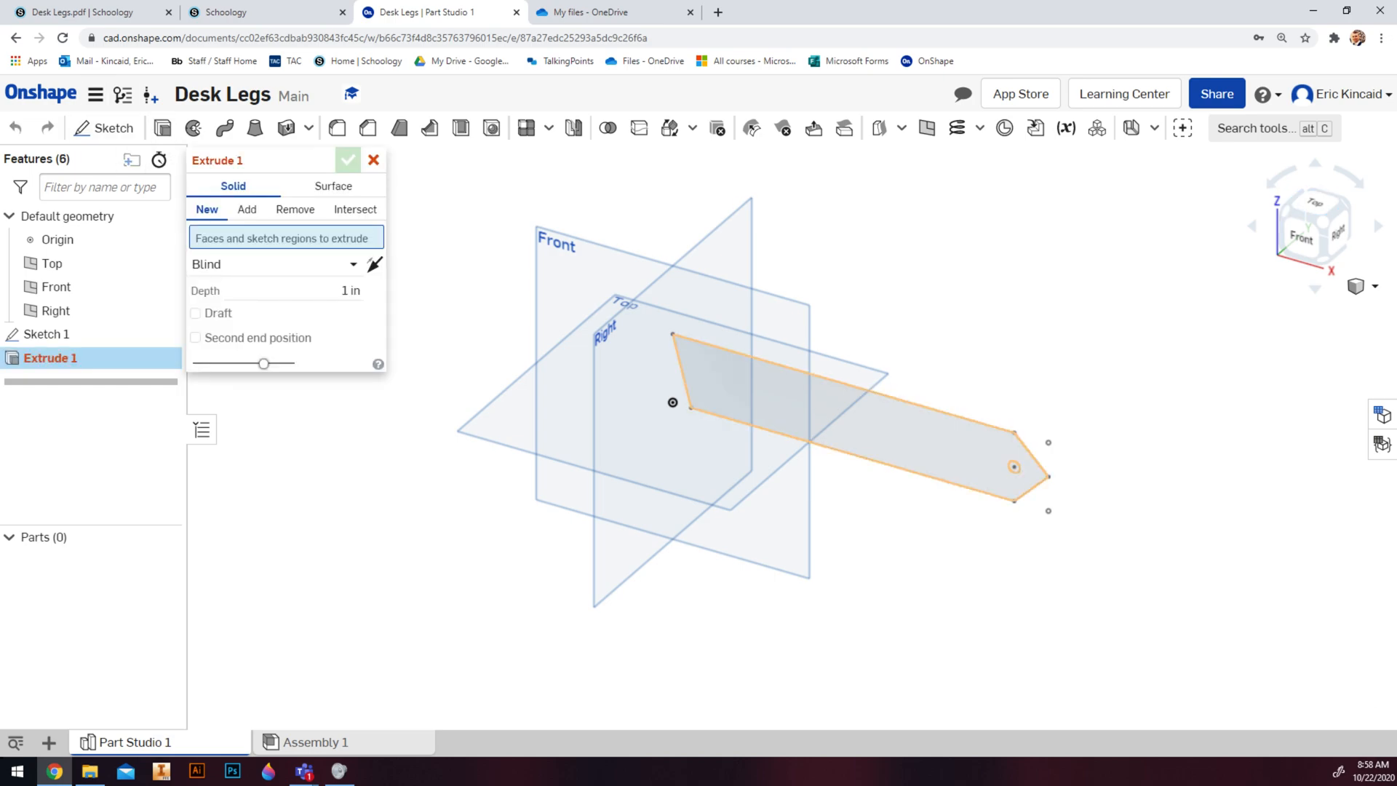
pyautogui.click(822, 415)
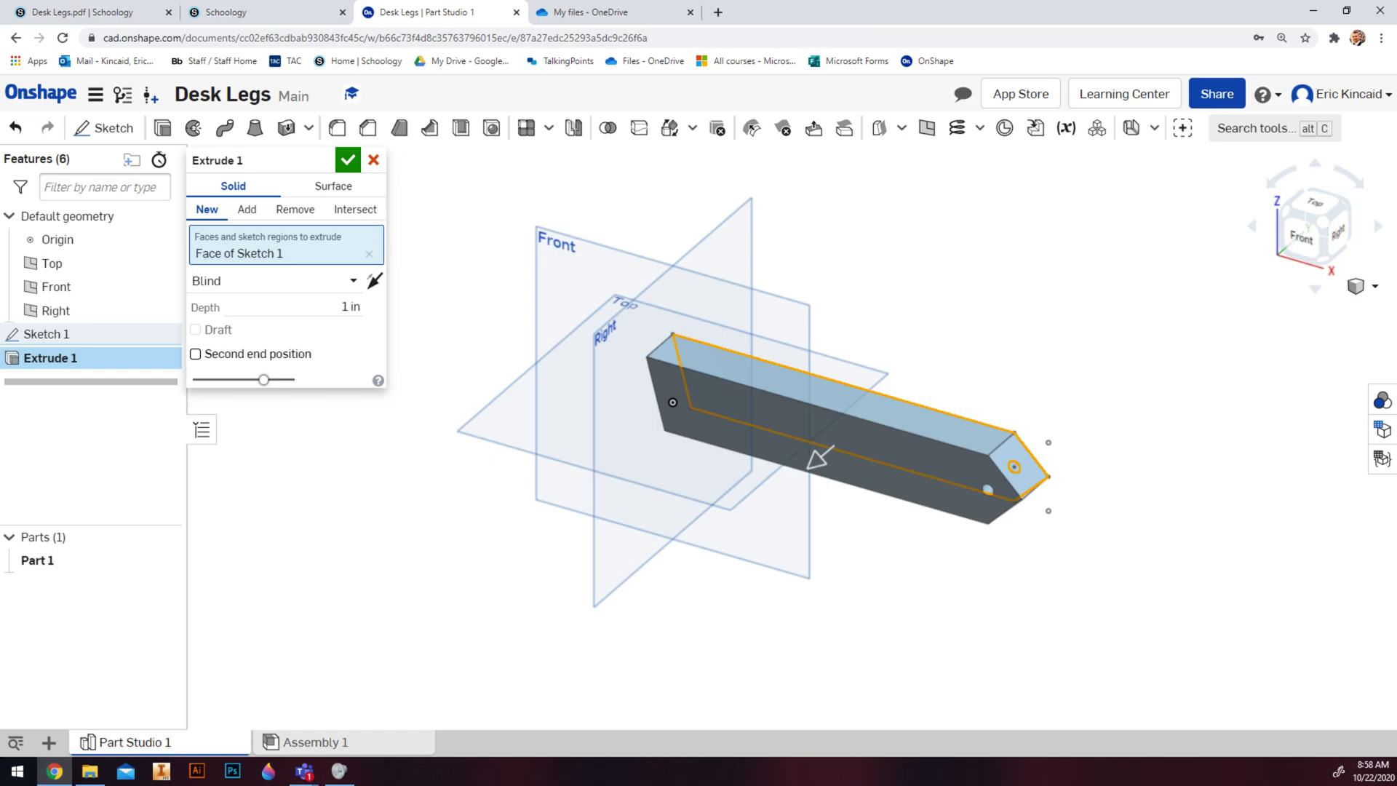
pyautogui.click(240, 13)
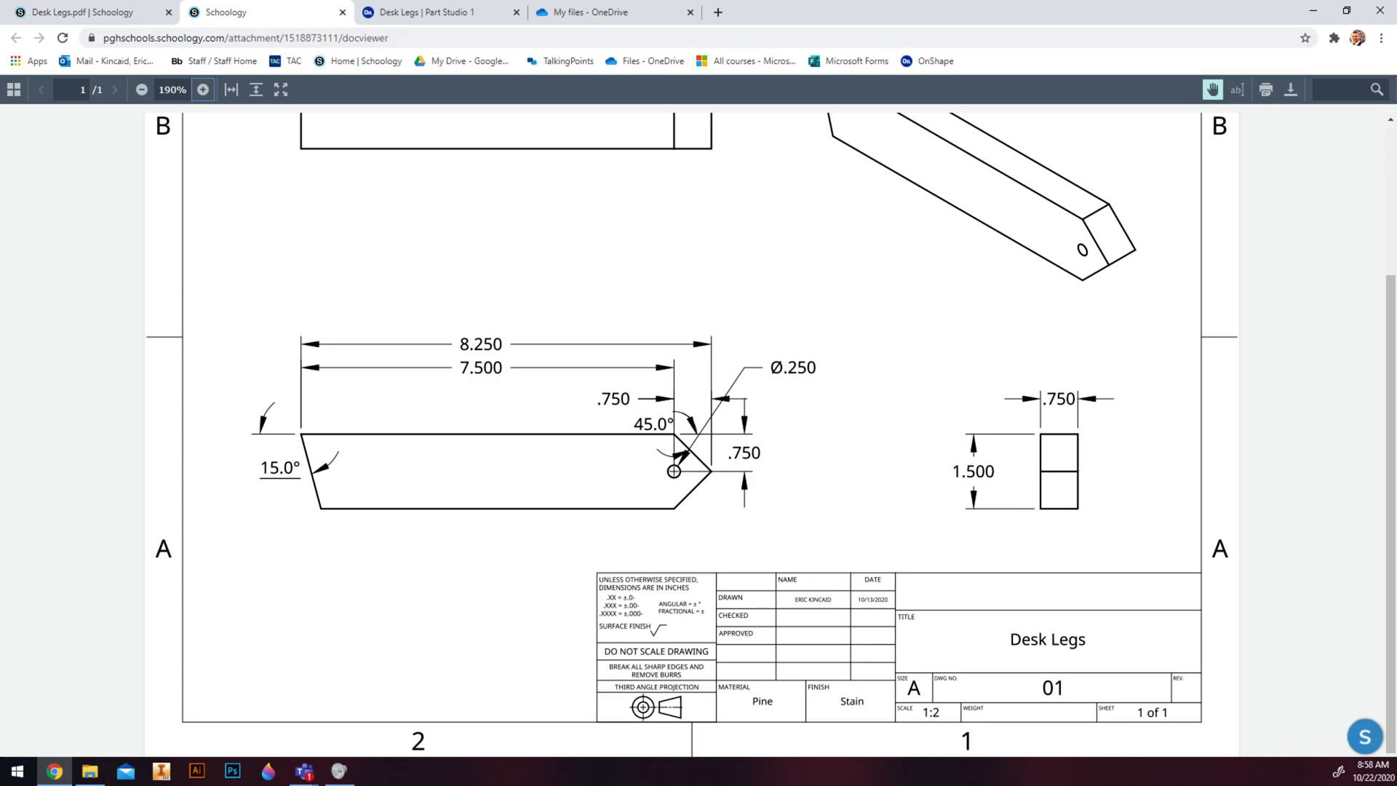
pyautogui.click(393, 12)
pyautogui.click(351, 307)
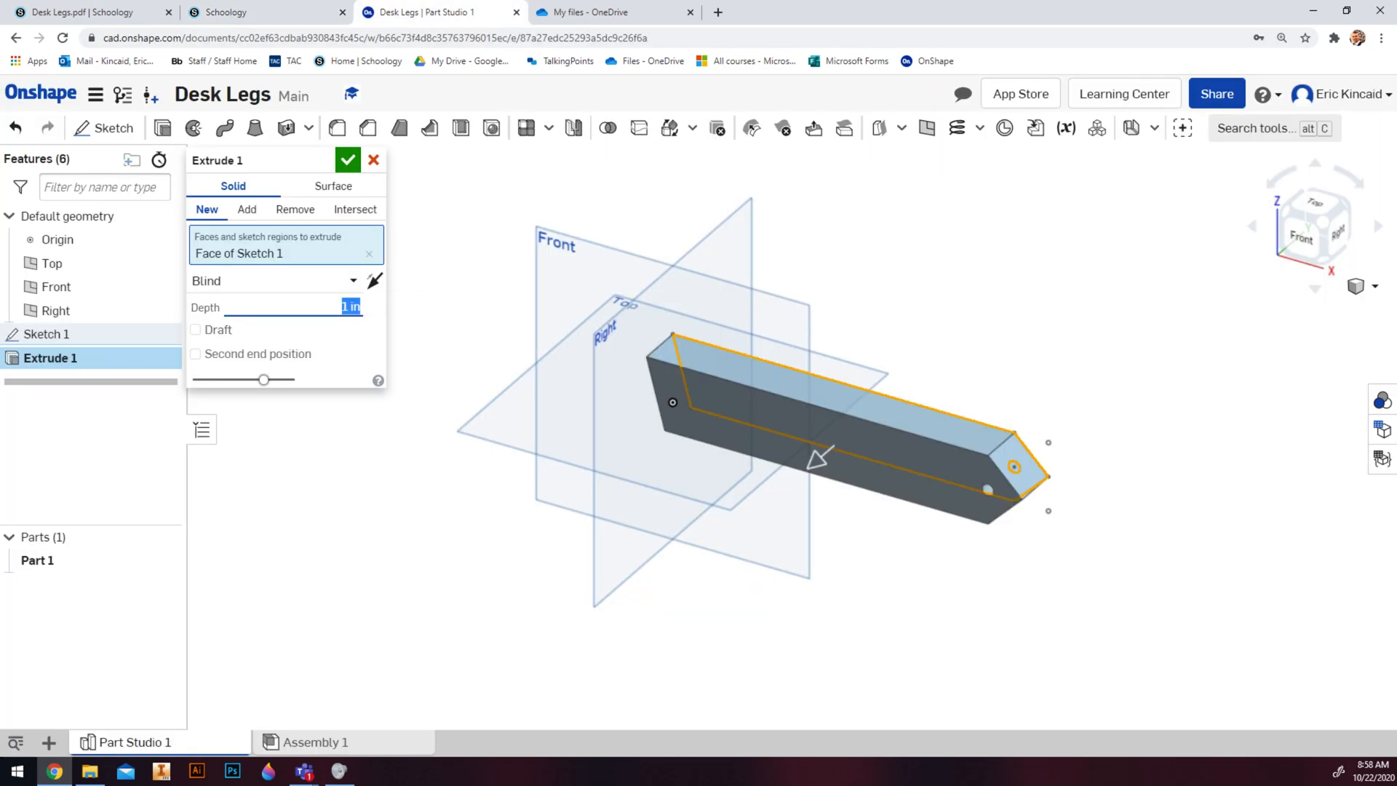
pyautogui.write('.75')
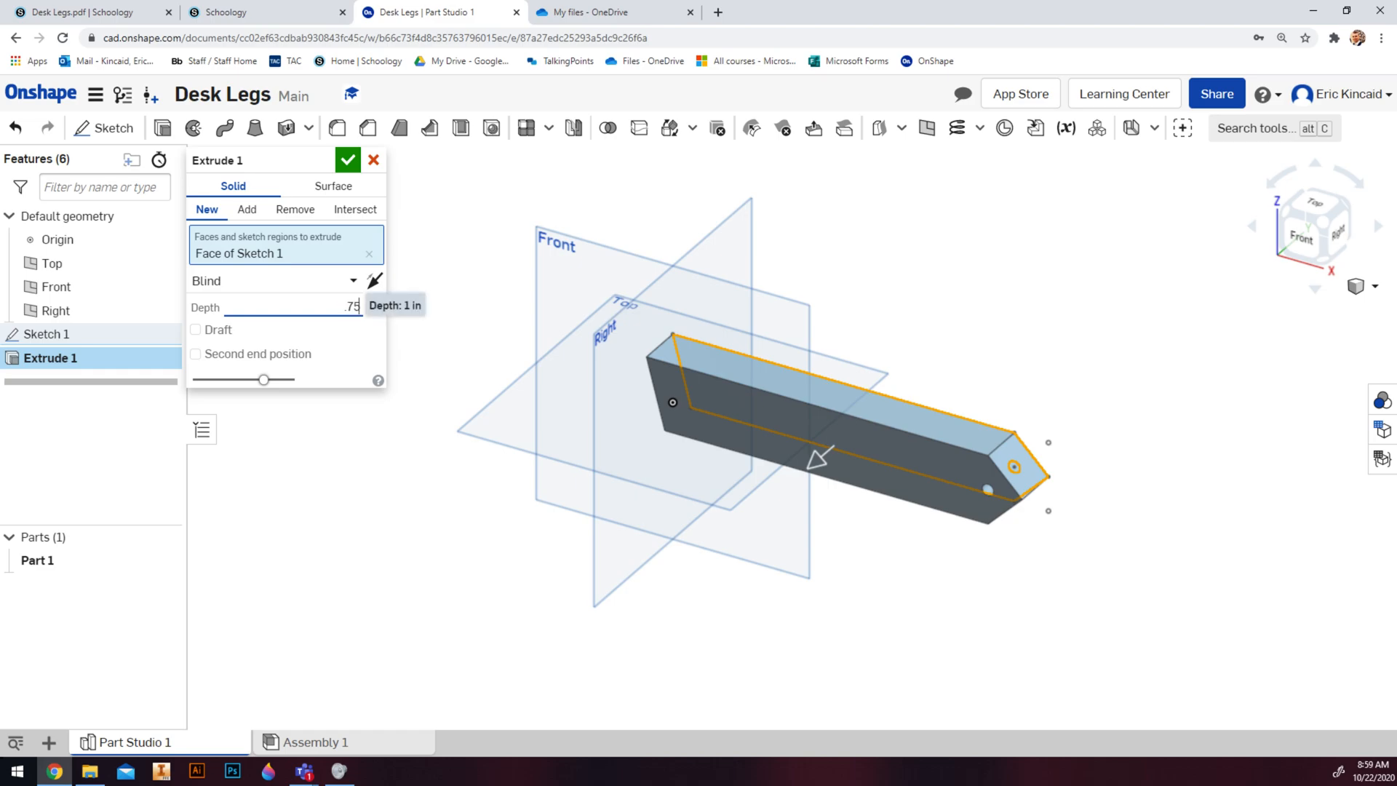
pyautogui.press('Return')
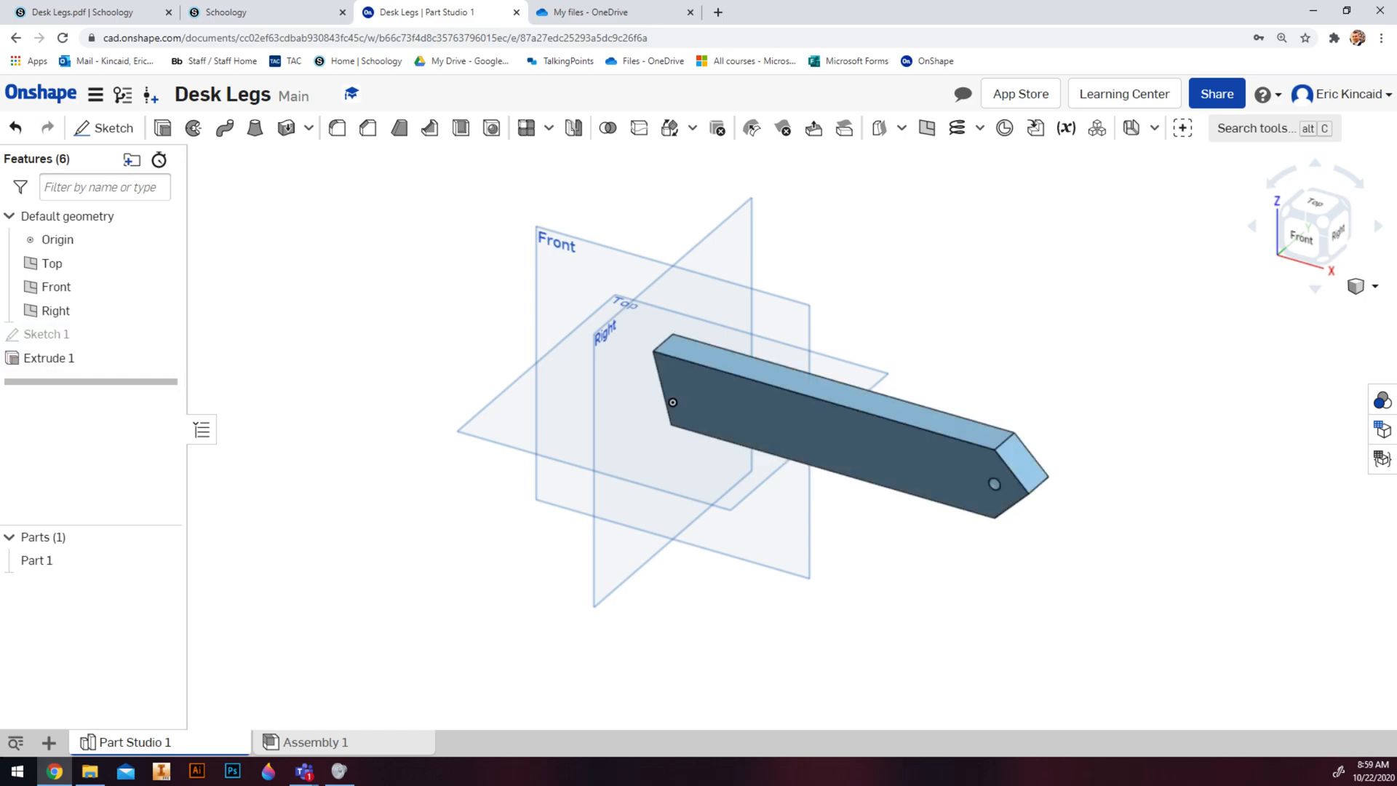
# - Check the view layout and title block in the Schoology drawing and create a drawing from the ANSI_A_INCH.dwt template with no views
pyautogui.scroll(3, 1099, 438)
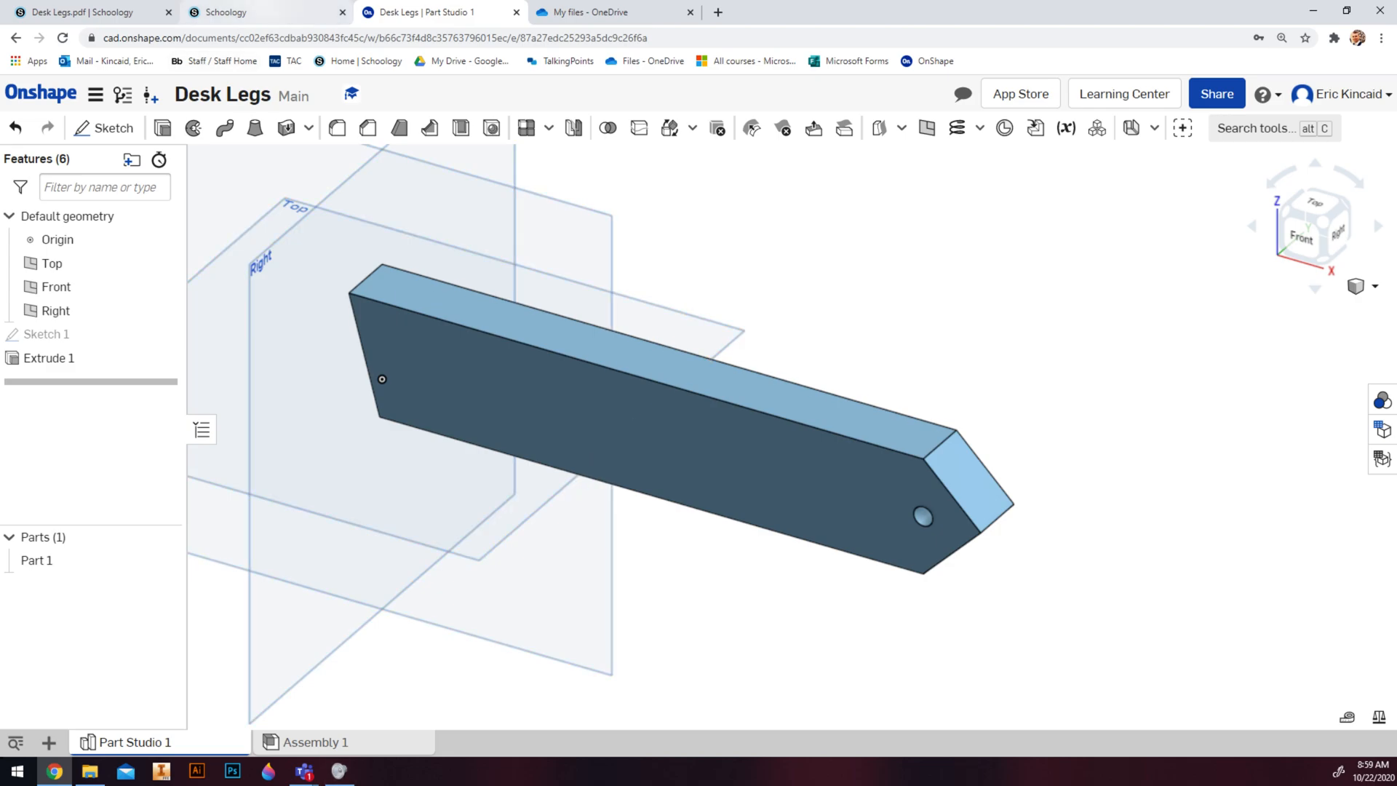
pyautogui.click(240, 12)
pyautogui.scroll(3, 203, 89)
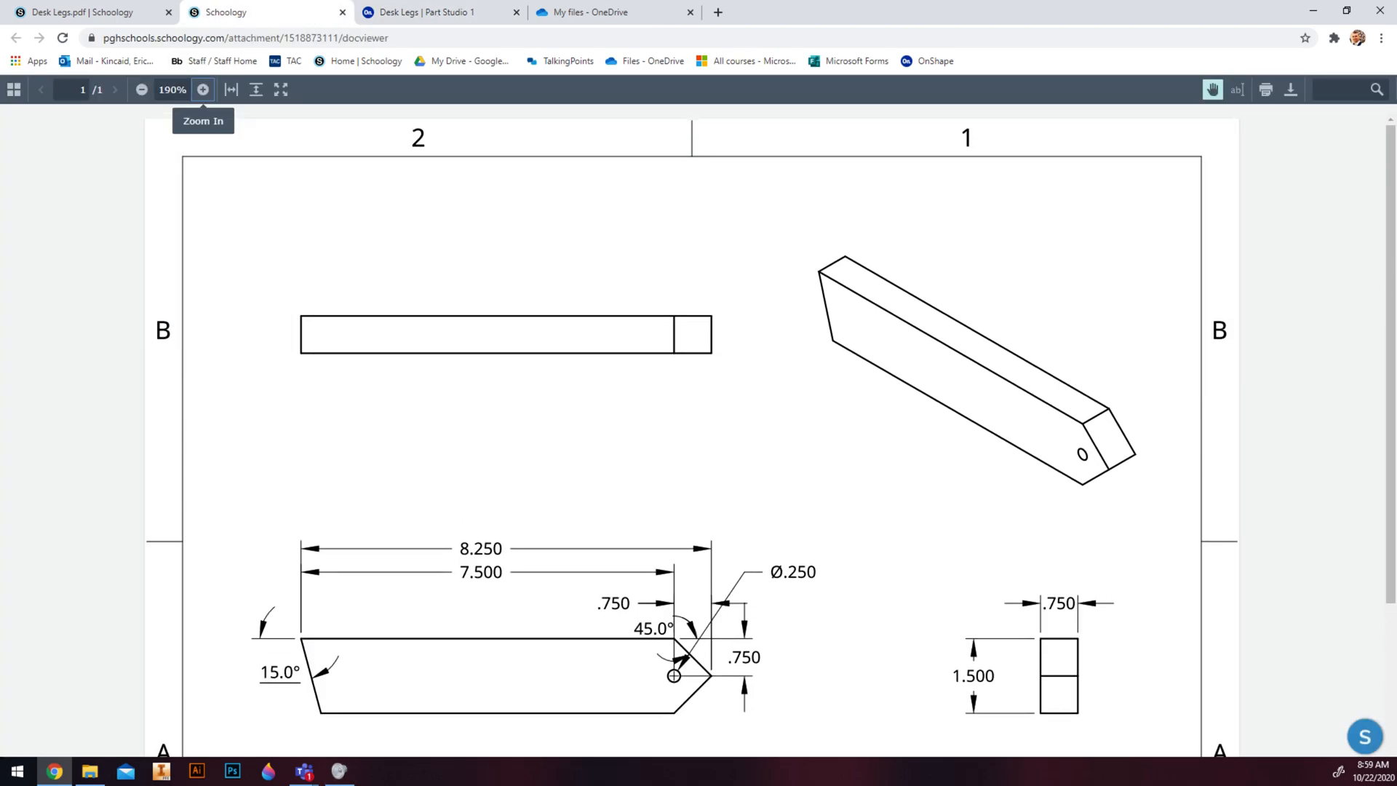
pyautogui.scroll(-3, 203, 90)
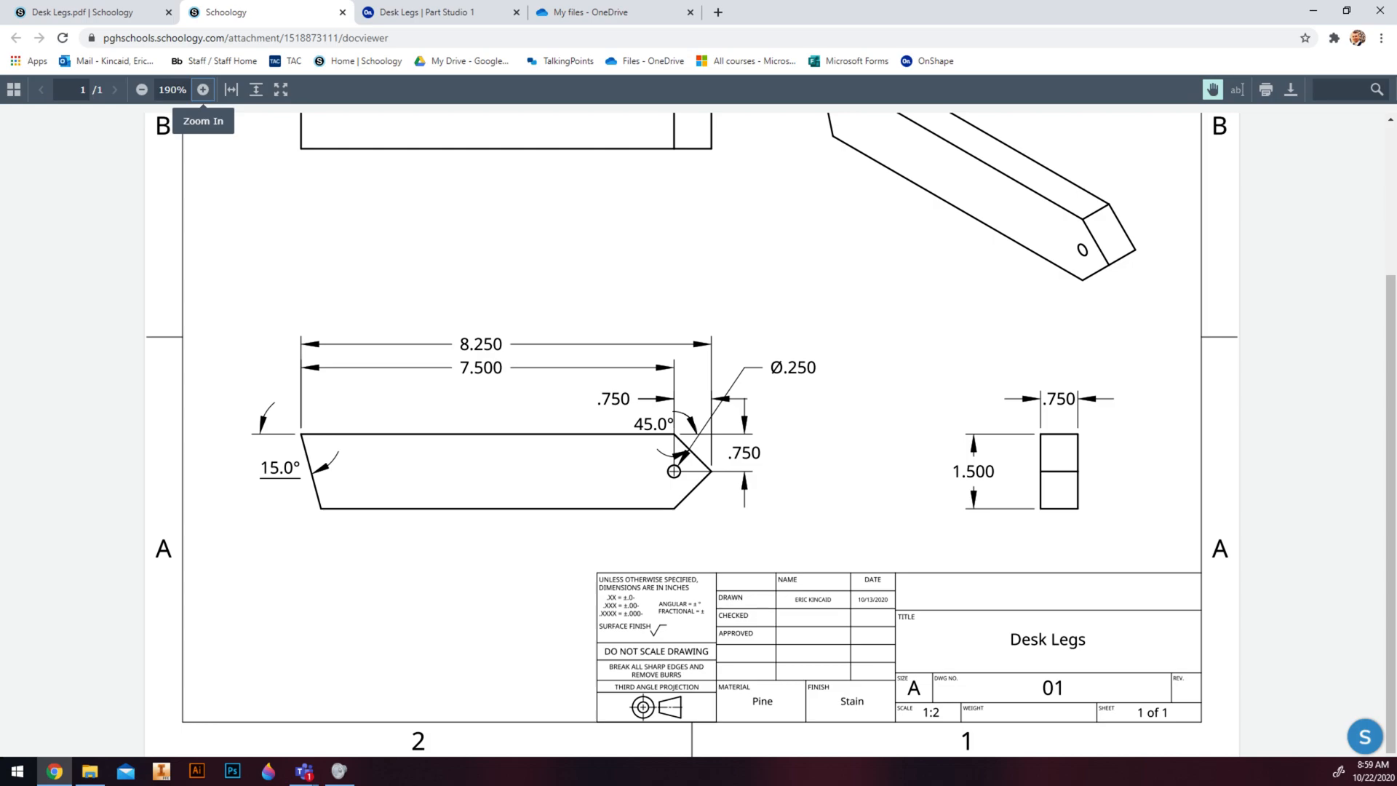
pyautogui.click(437, 12)
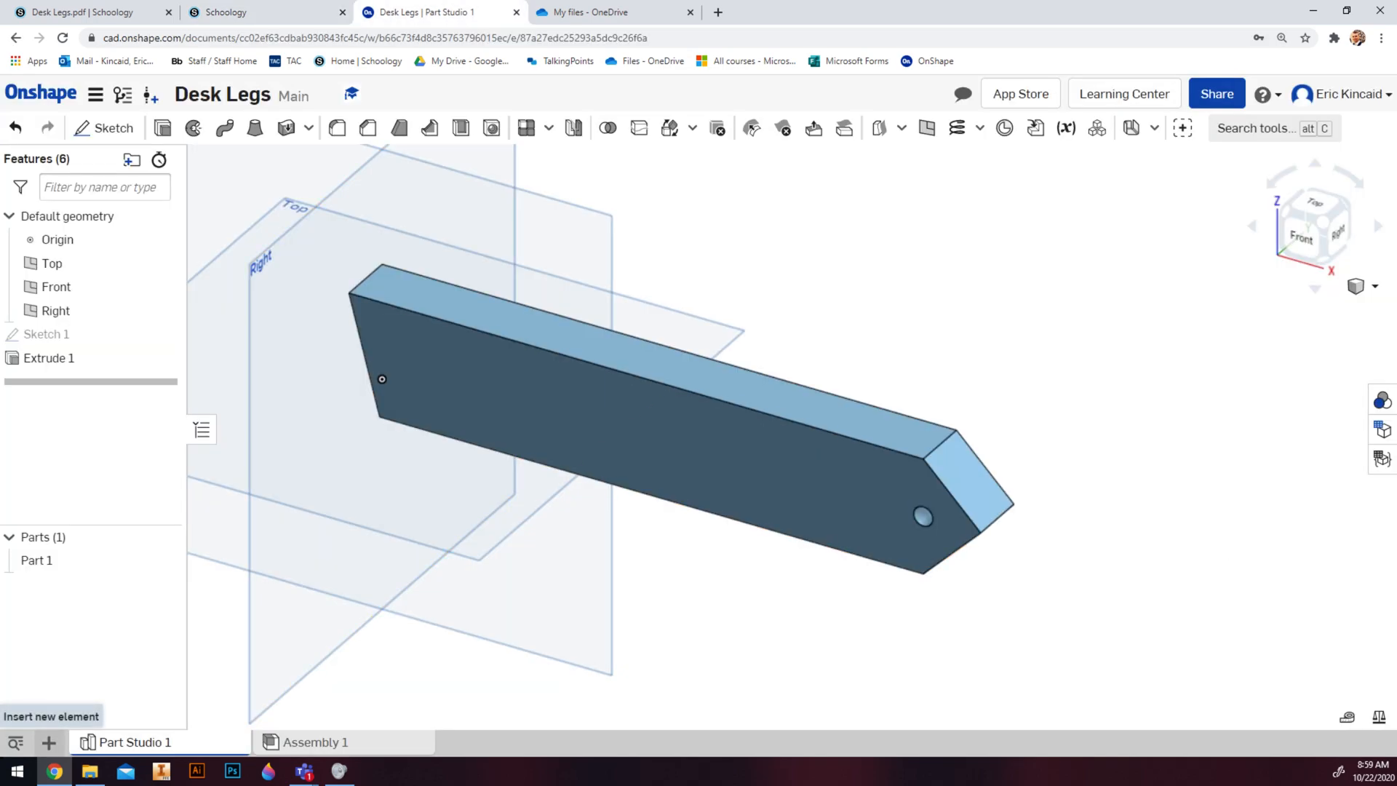
pyautogui.click(49, 742)
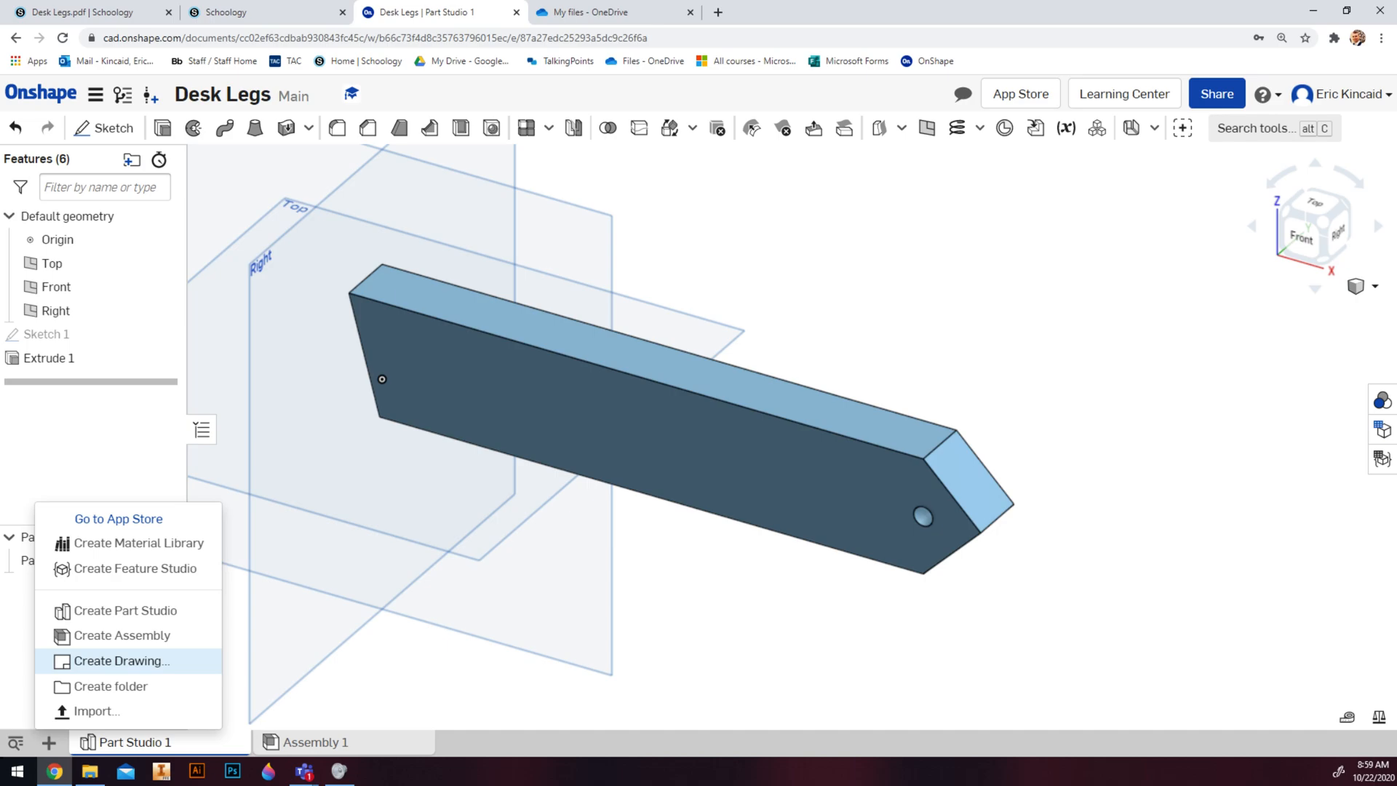
pyautogui.click(121, 660)
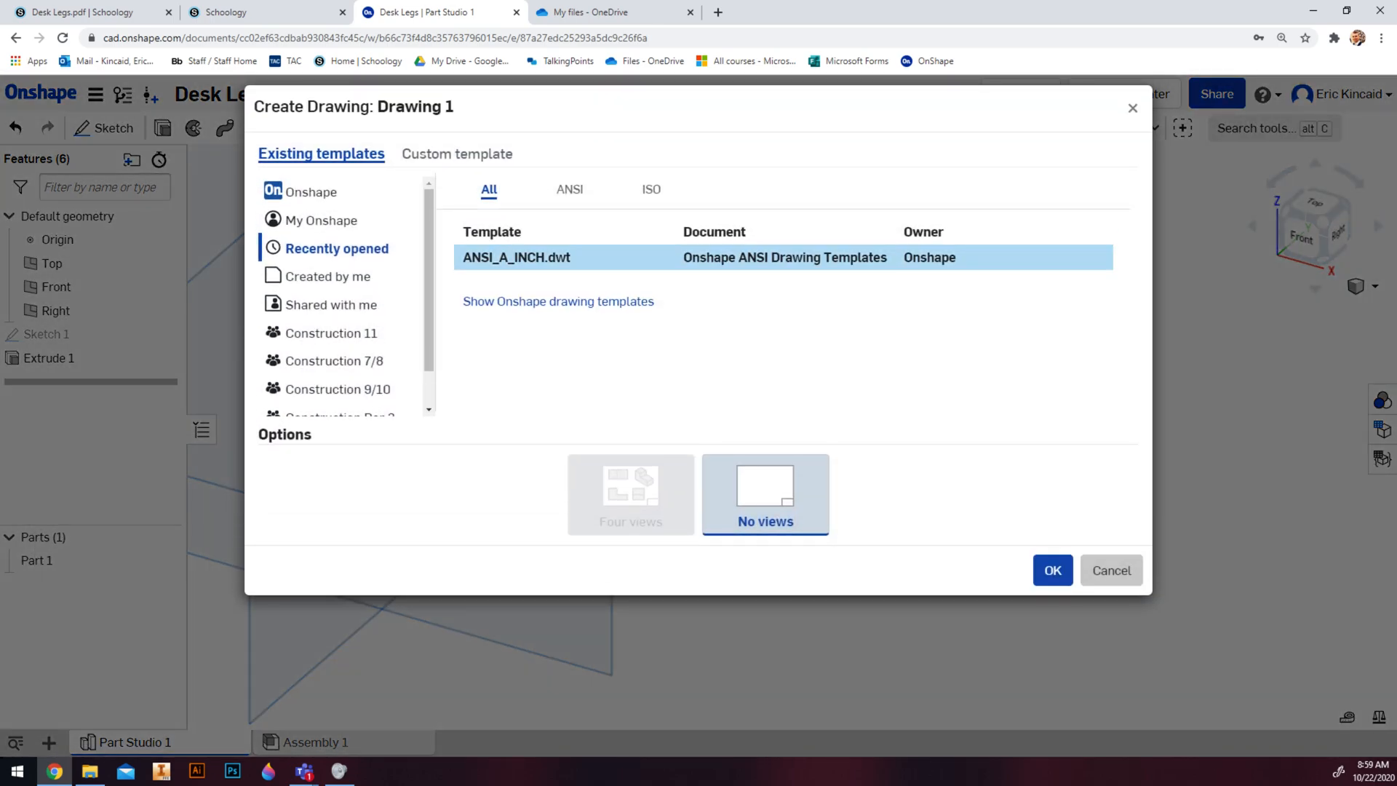
pyautogui.click(1052, 570)
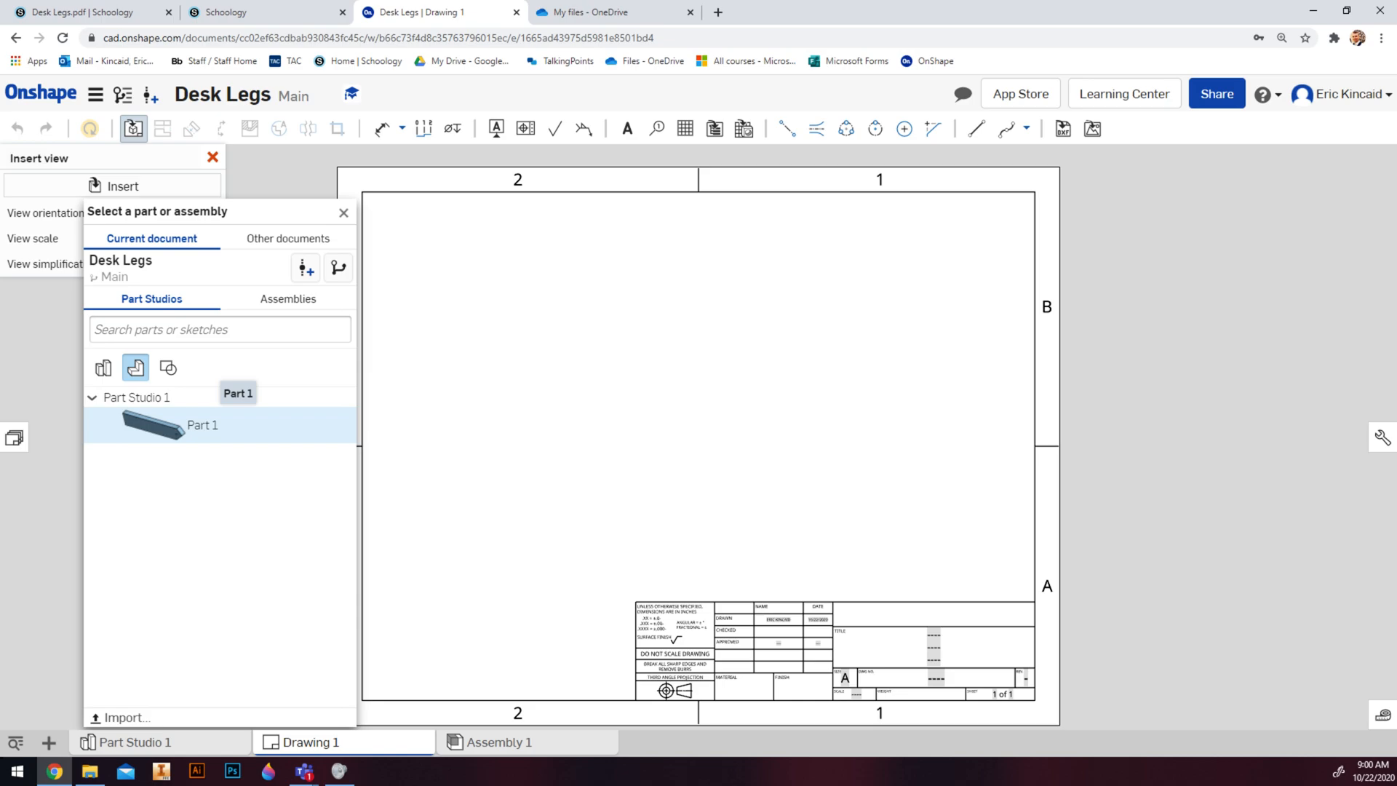
# - Insert Part 1's front view at 1:3 scale in the lower-left area of the sheet and project its top, right and isometric views
pyautogui.click(203, 425)
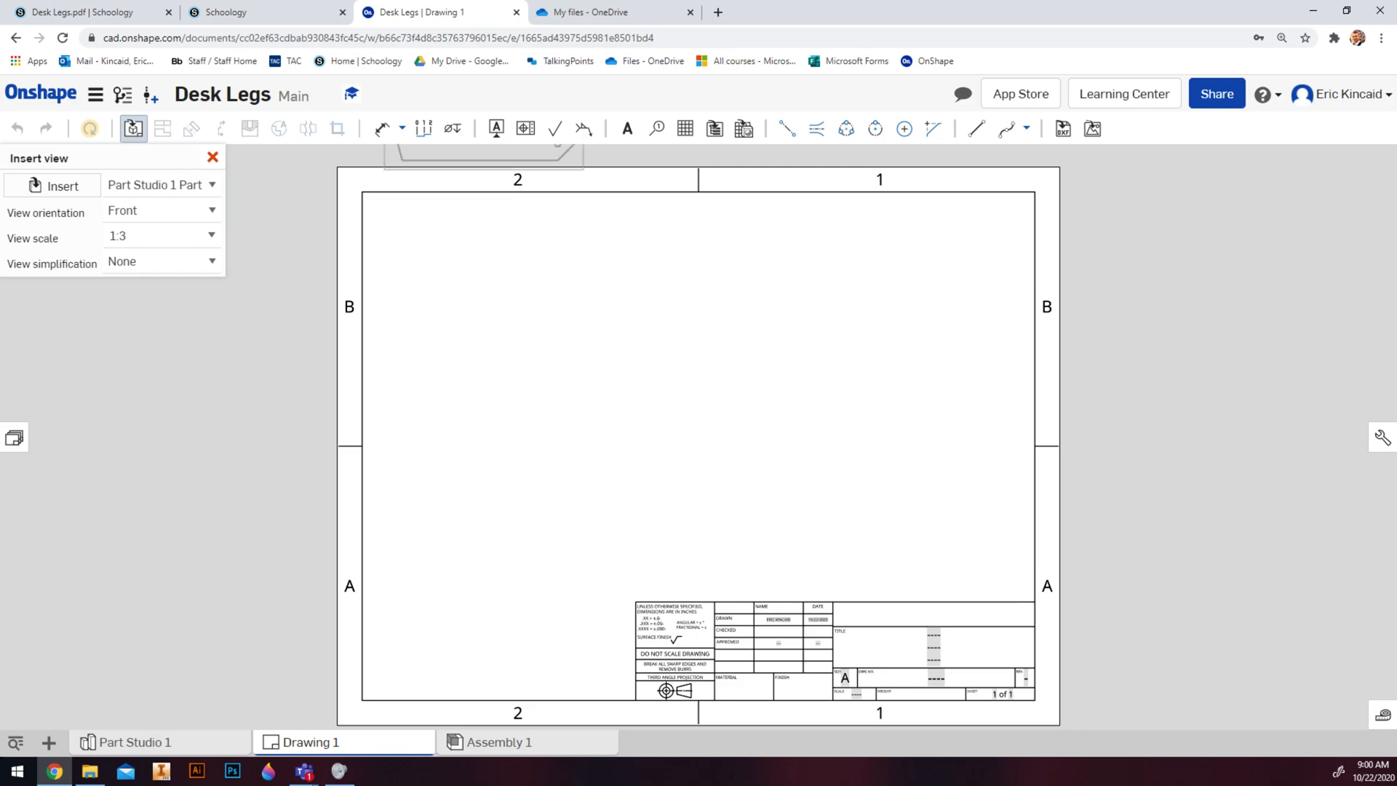
pyautogui.click(291, 12)
pyautogui.click(413, 11)
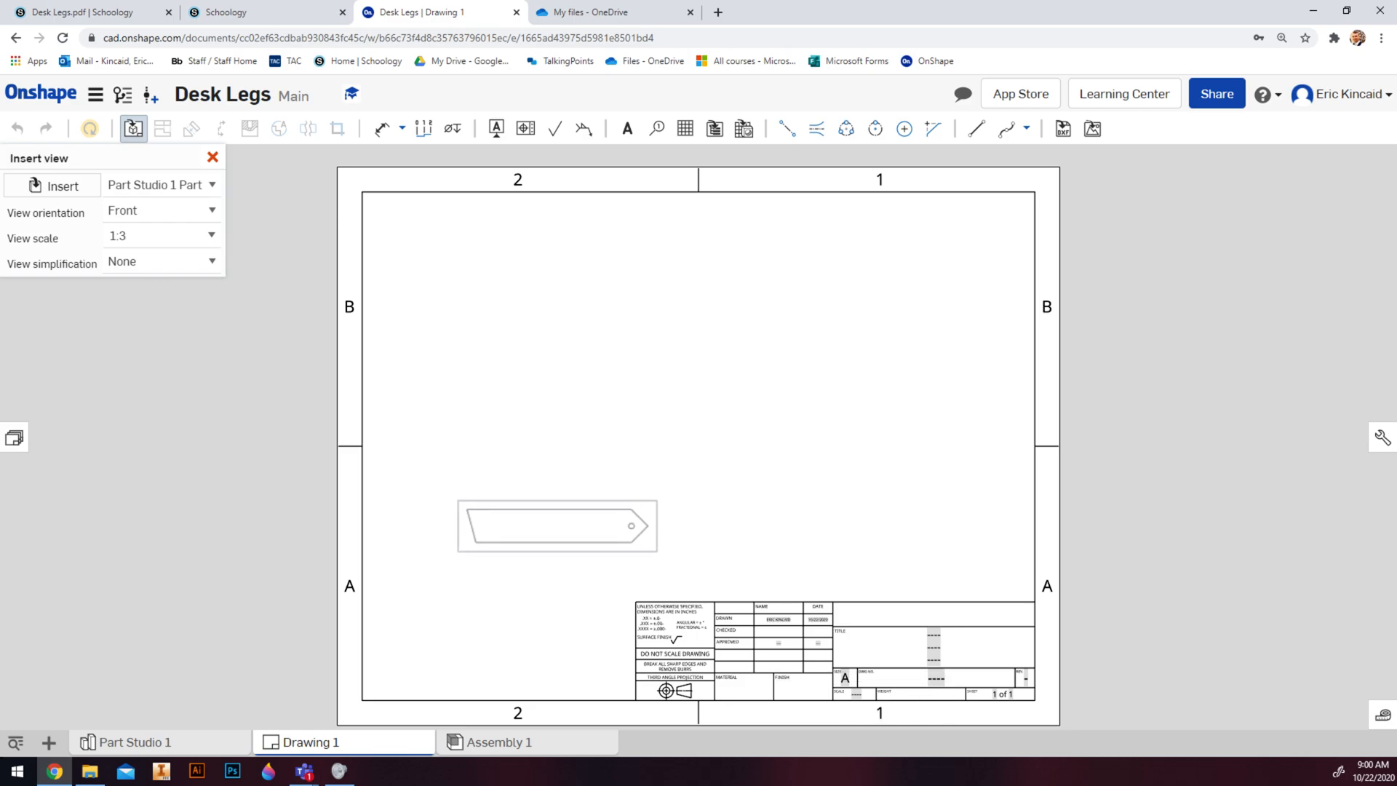
pyautogui.click(675, 641)
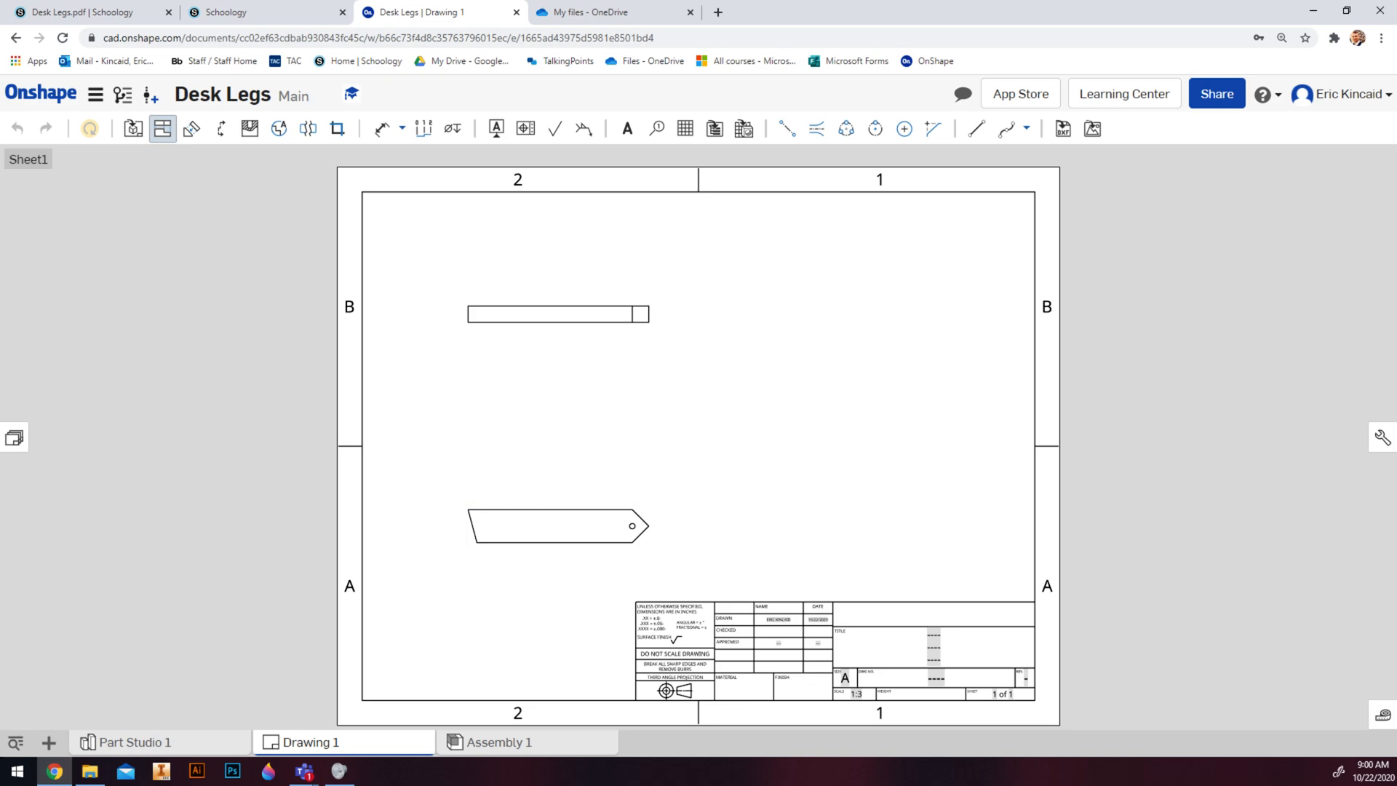
pyautogui.click(651, 526)
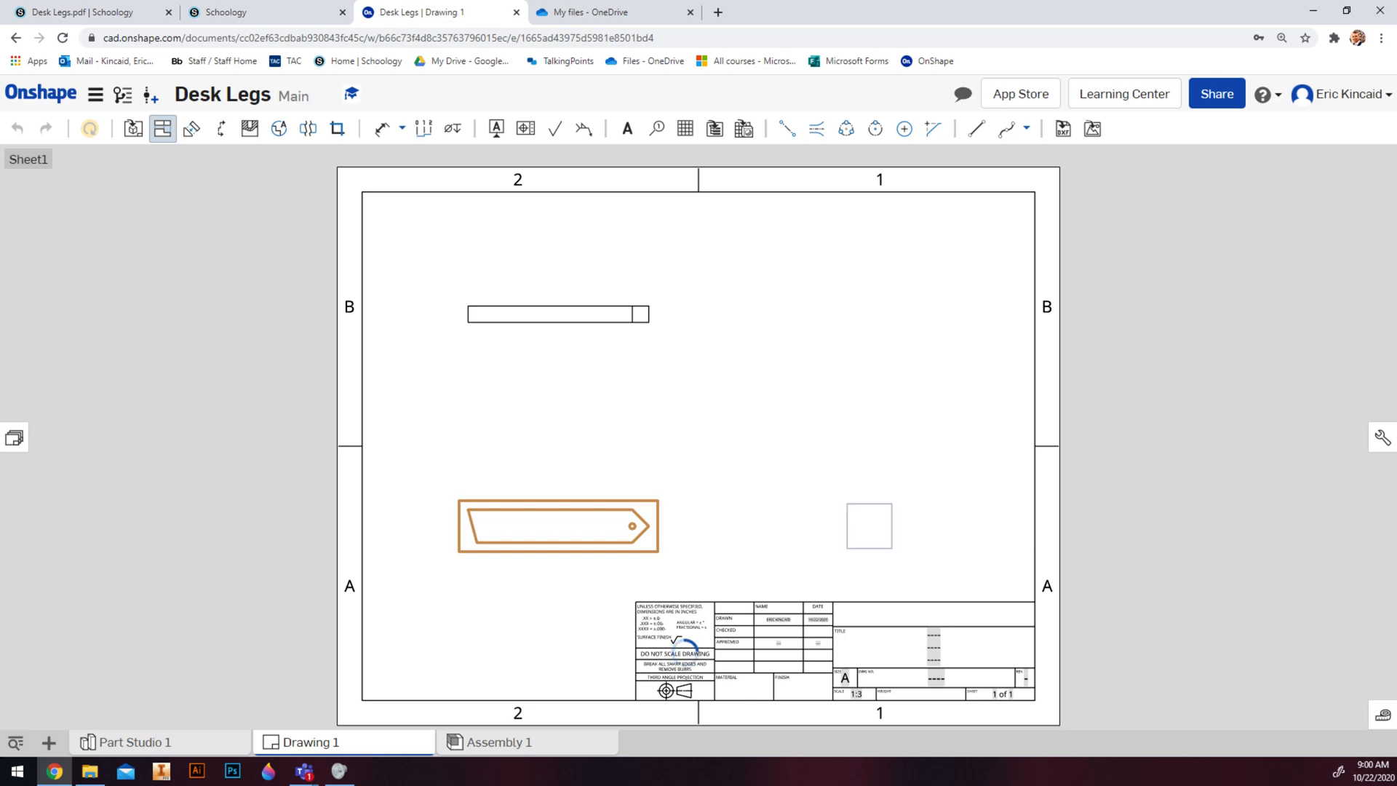
pyautogui.click(653, 526)
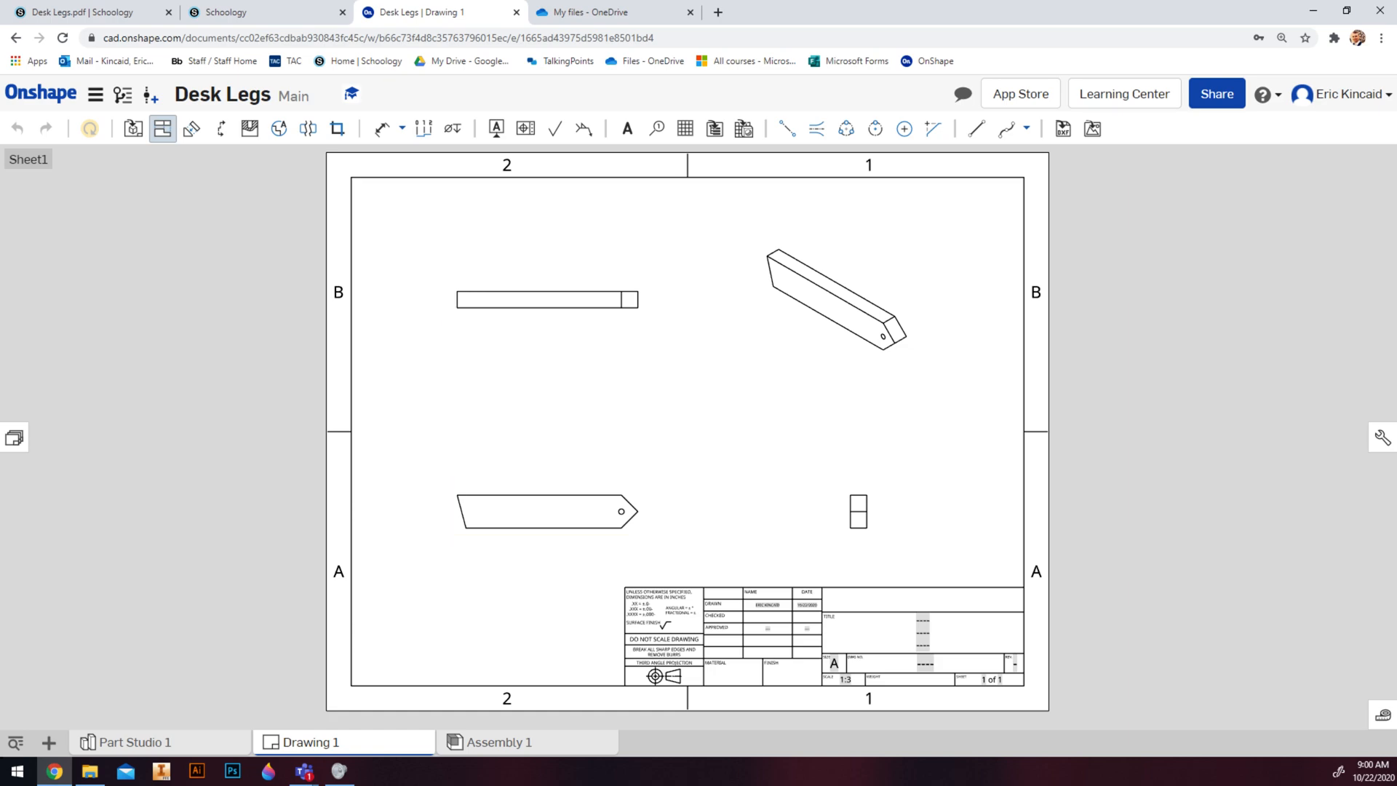
# - Add a centermark to the pivot hole in the leg's front view
pyautogui.scroll(3, 604, 510)
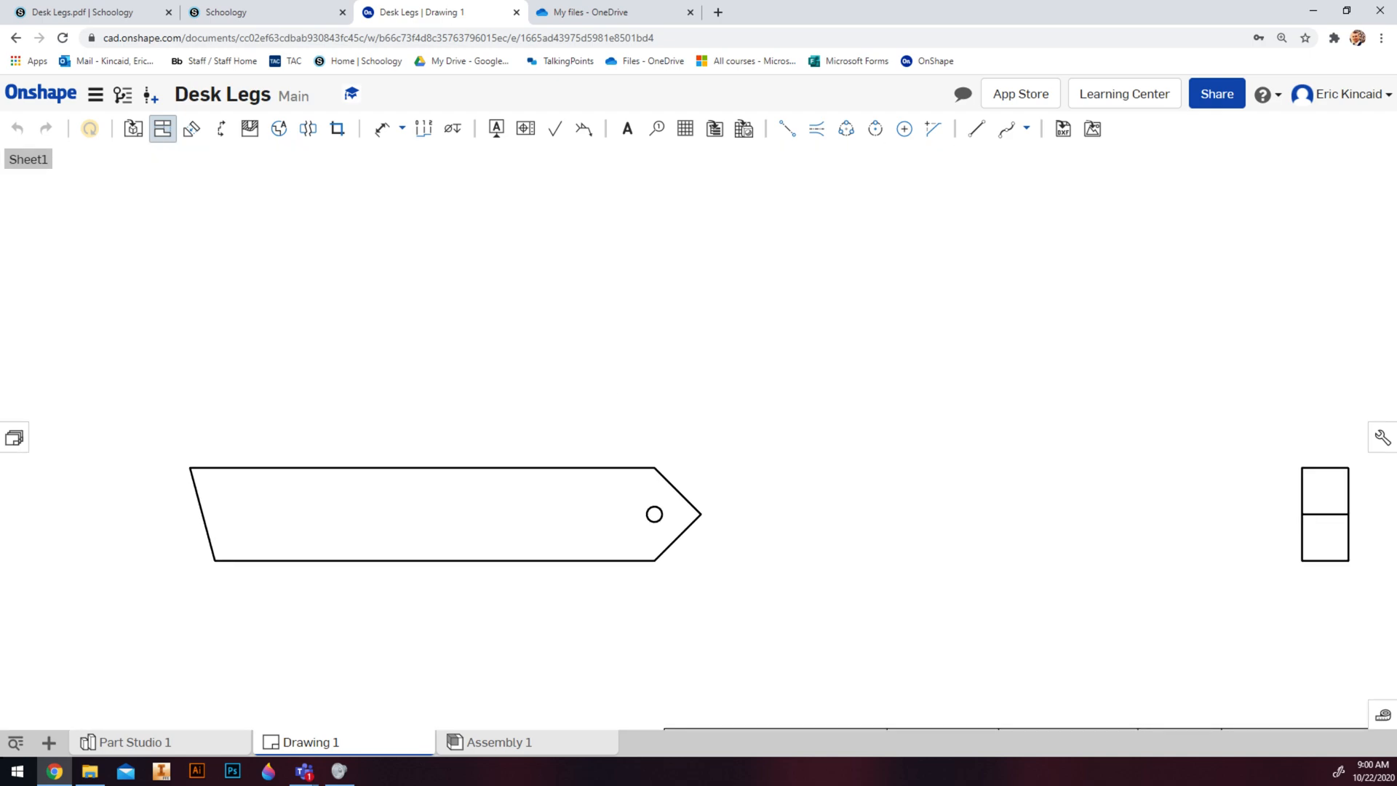
pyautogui.scroll(-3, 808, 432)
pyautogui.moveTo(808, 432); pyautogui.dragTo(720, 451, button='middle')
pyautogui.click(904, 129)
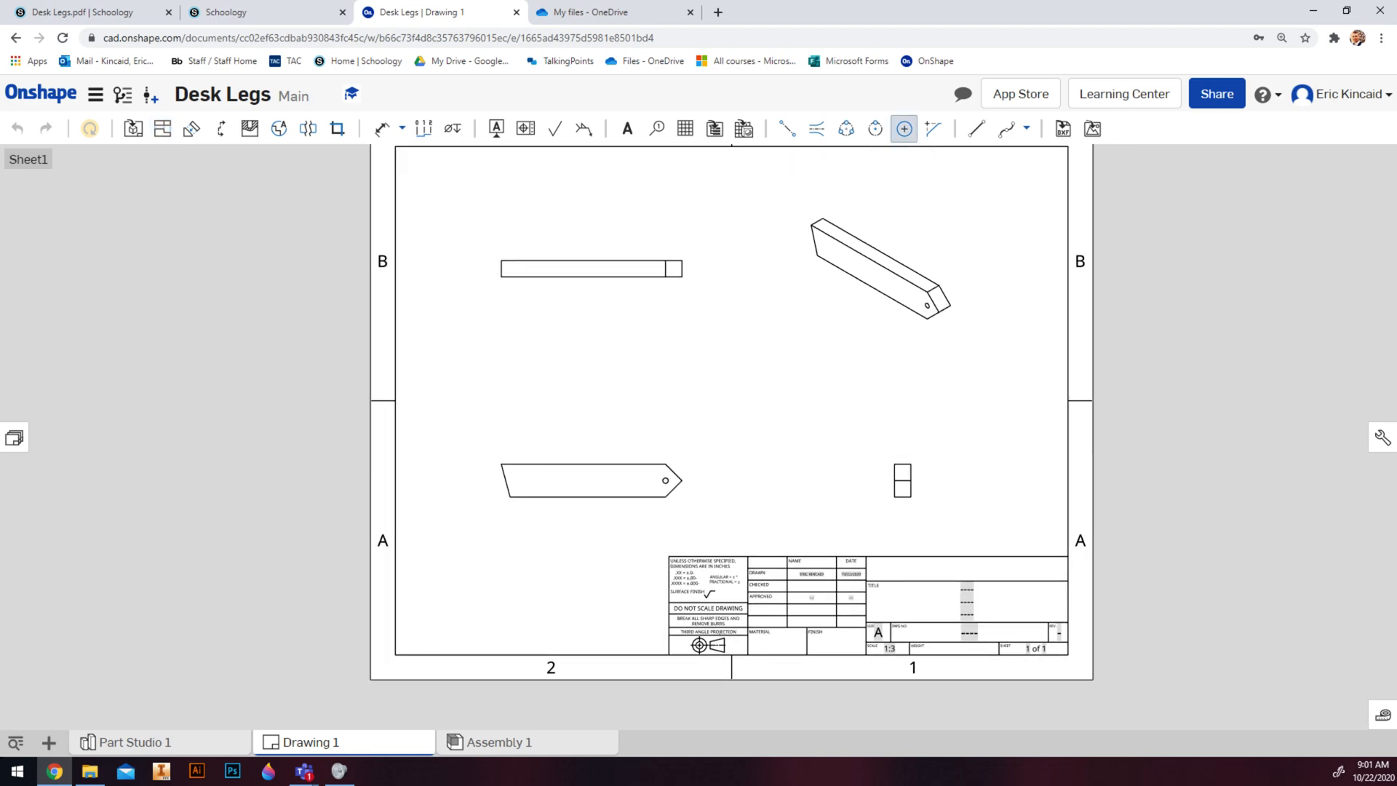
pyautogui.scroll(3, 665, 480)
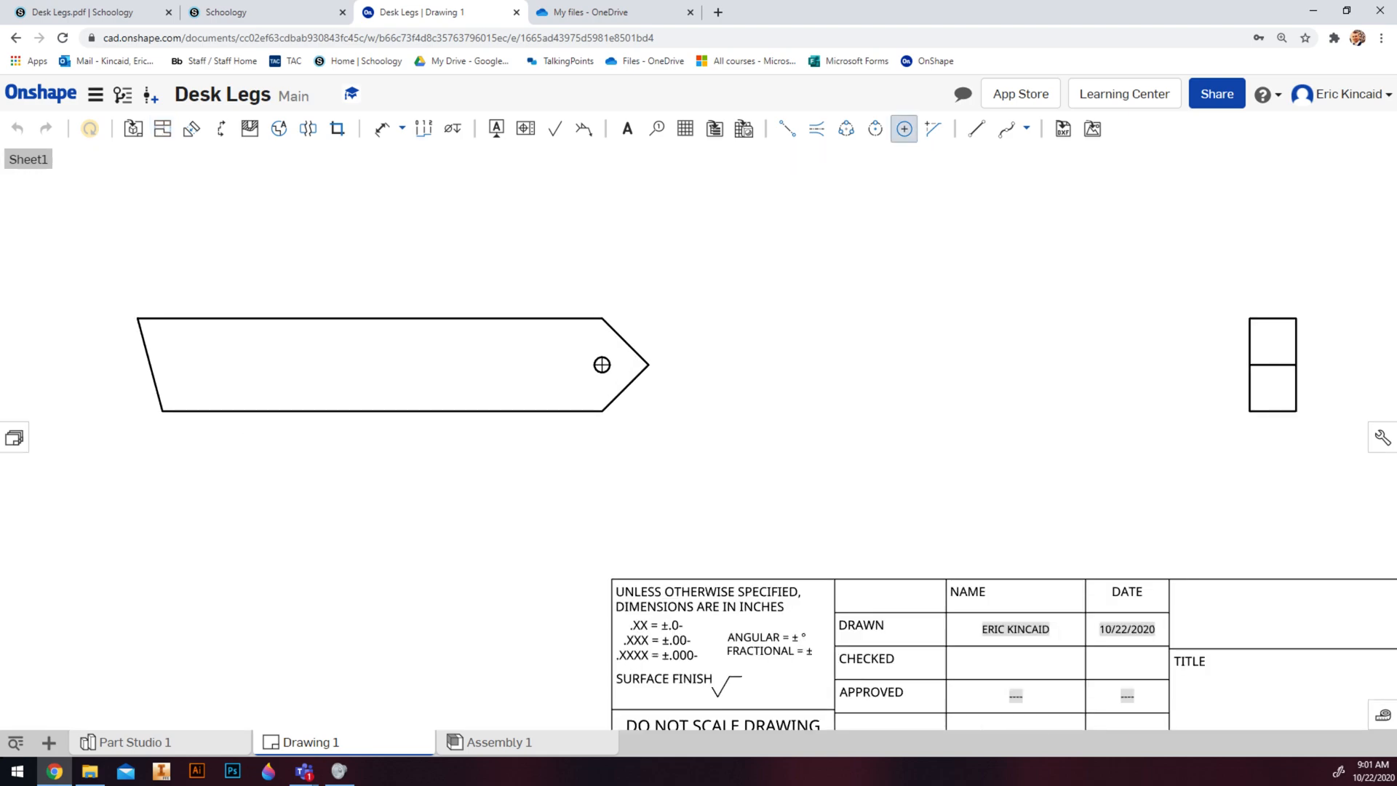
pyautogui.scroll(-3, 751, 424)
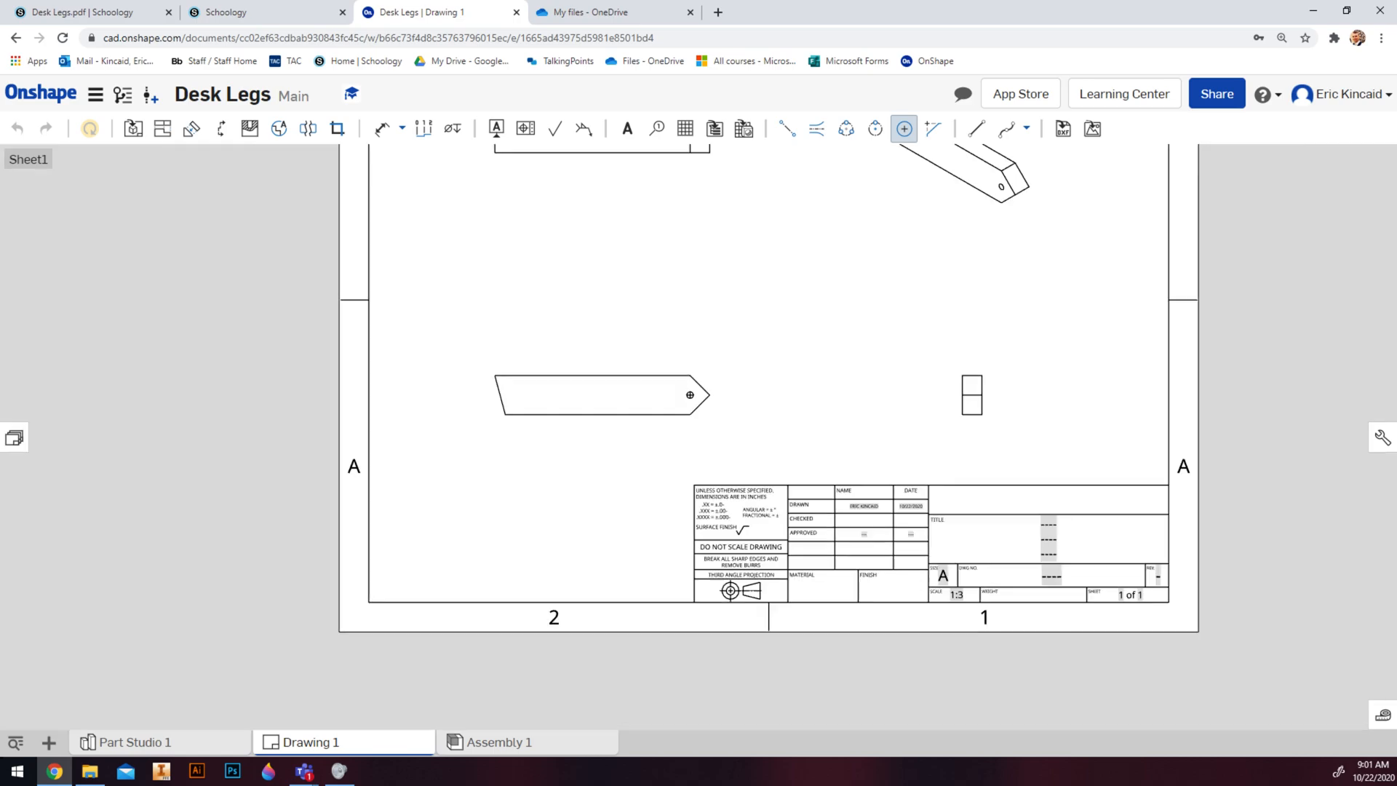
pyautogui.scroll(5, 707, 403)
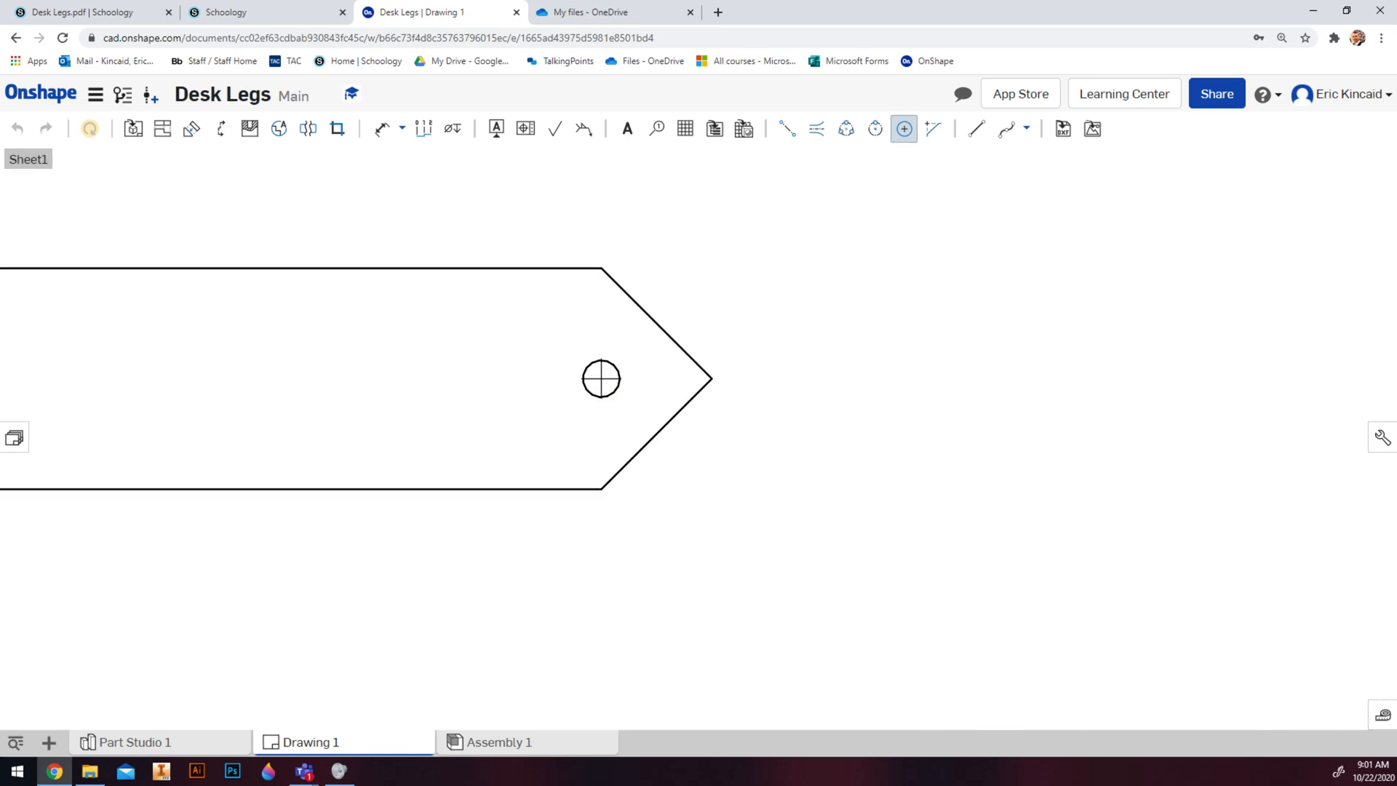
pyautogui.scroll(-3, 753, 458)
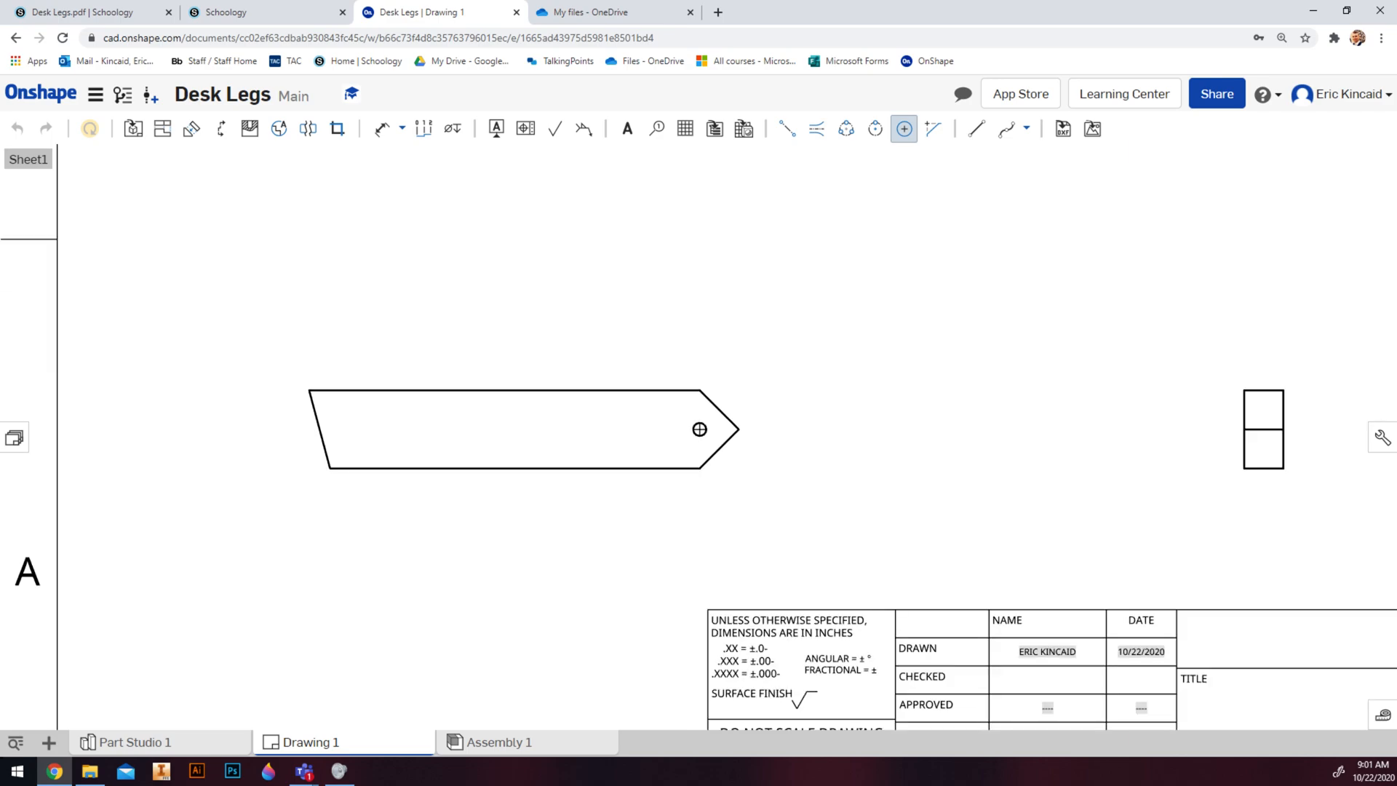
# - Dimension the upper edge's length and the overall length to the pointed tip, stacked above the leg's front view
pyautogui.moveTo(753, 457); pyautogui.dragTo(693, 471, button='middle')
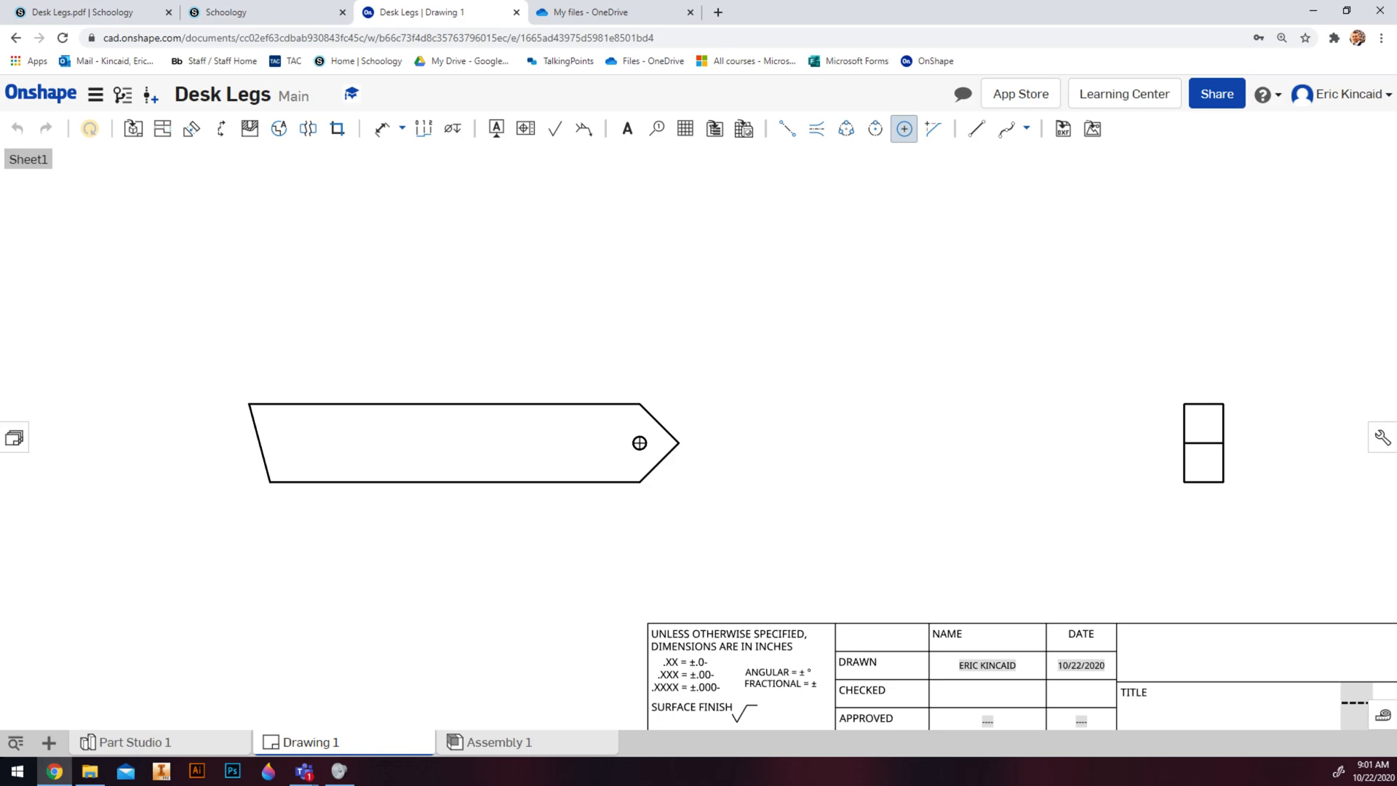
pyautogui.press('d')
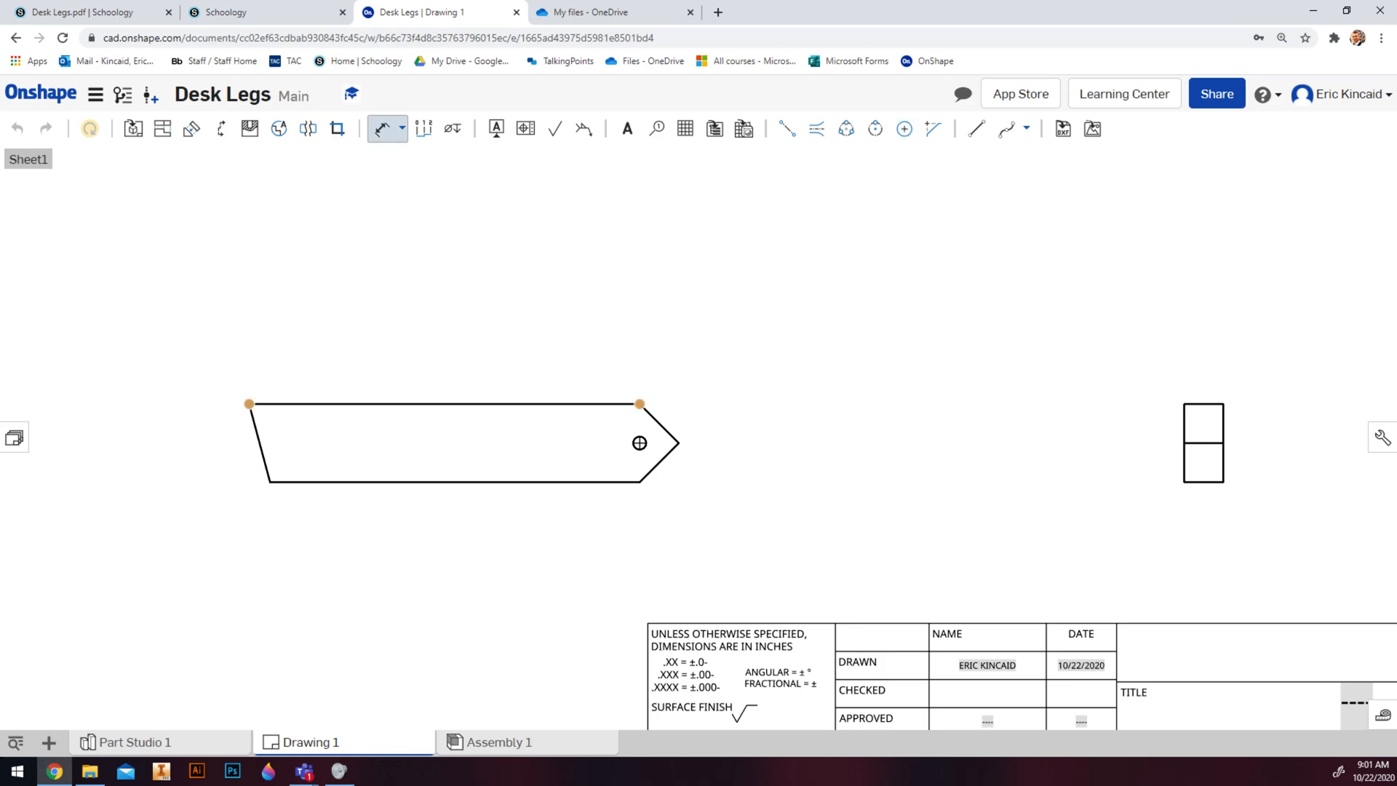
pyautogui.click(639, 404)
pyautogui.click(463, 371)
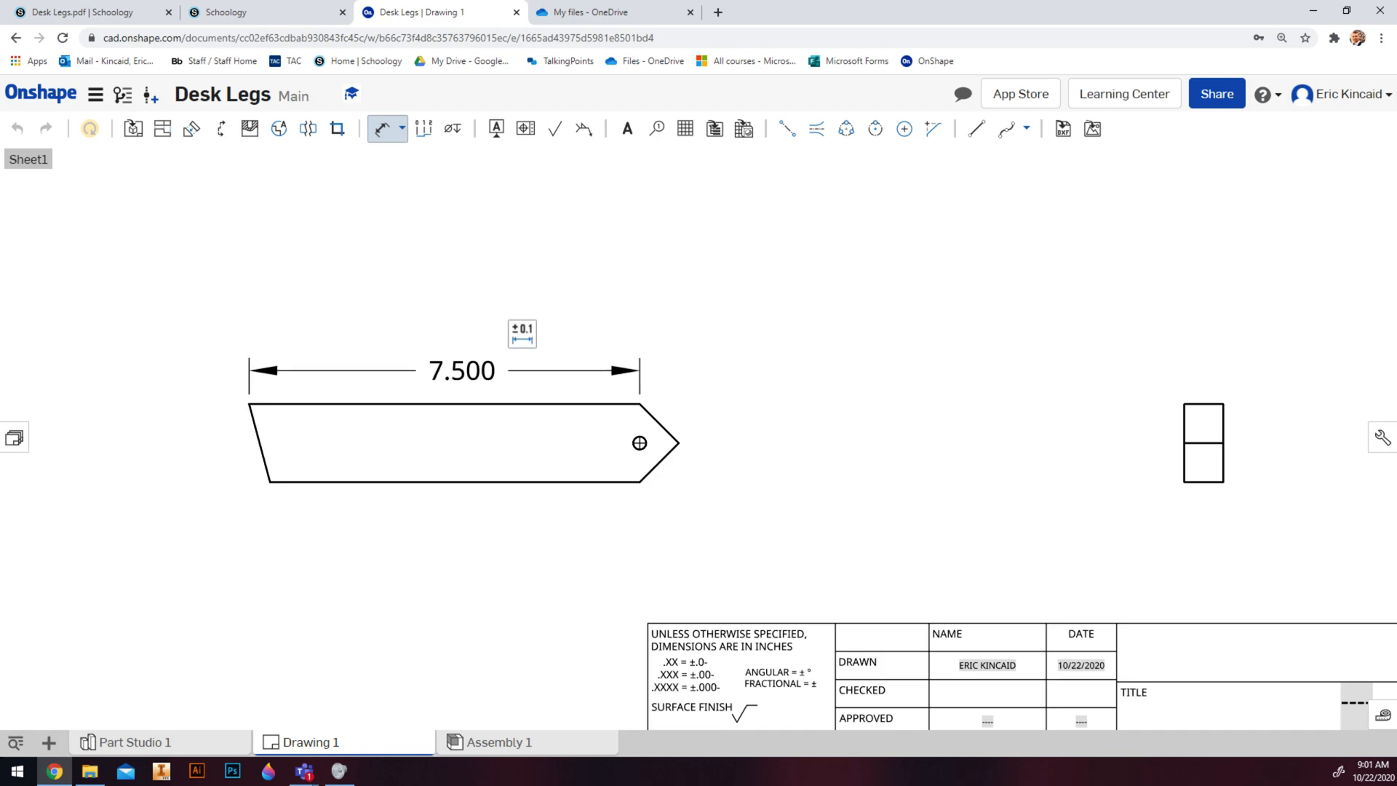
pyautogui.click(249, 403)
pyautogui.click(679, 443)
pyautogui.click(463, 320)
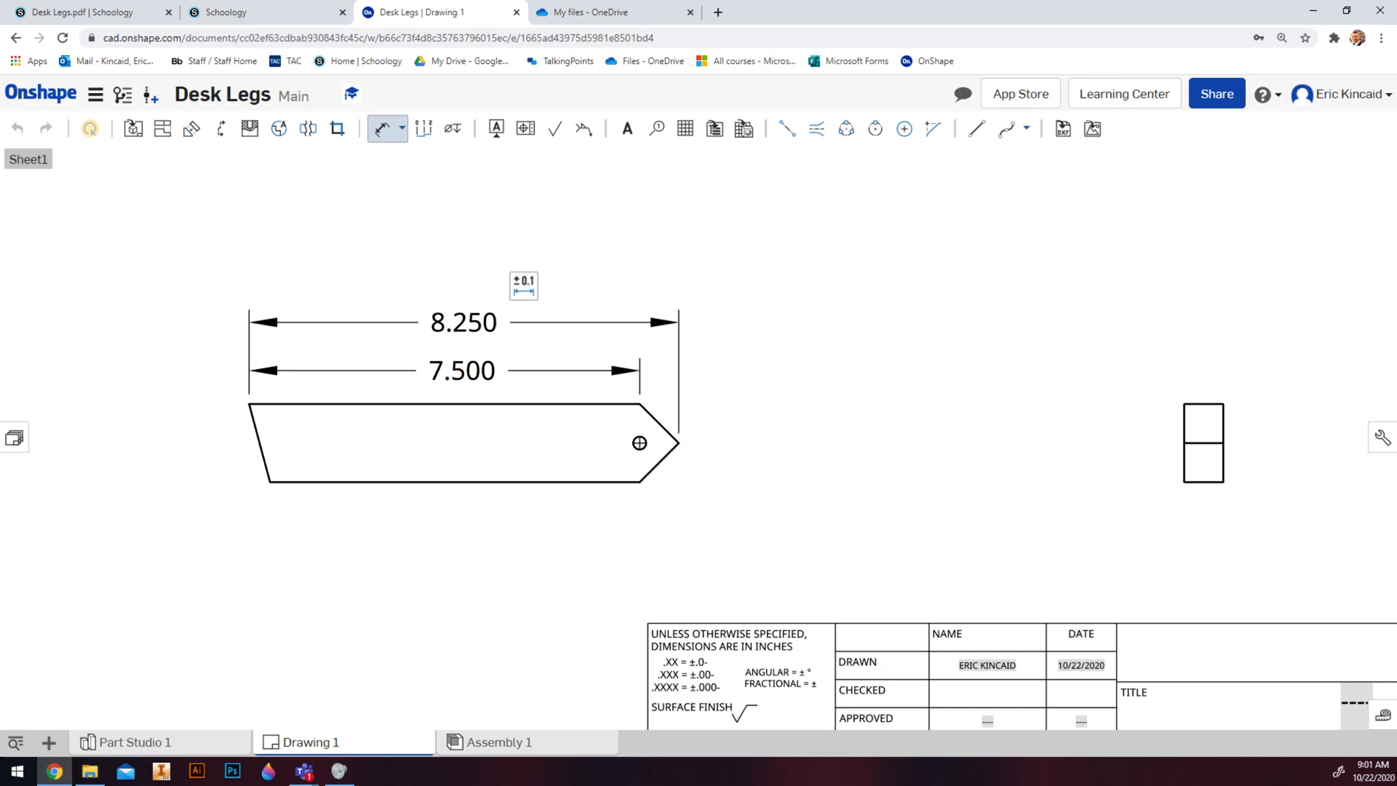
# - Check the title block in the Schoology drawing and set the drawing's title to Desk Legs
pyautogui.click(262, 13)
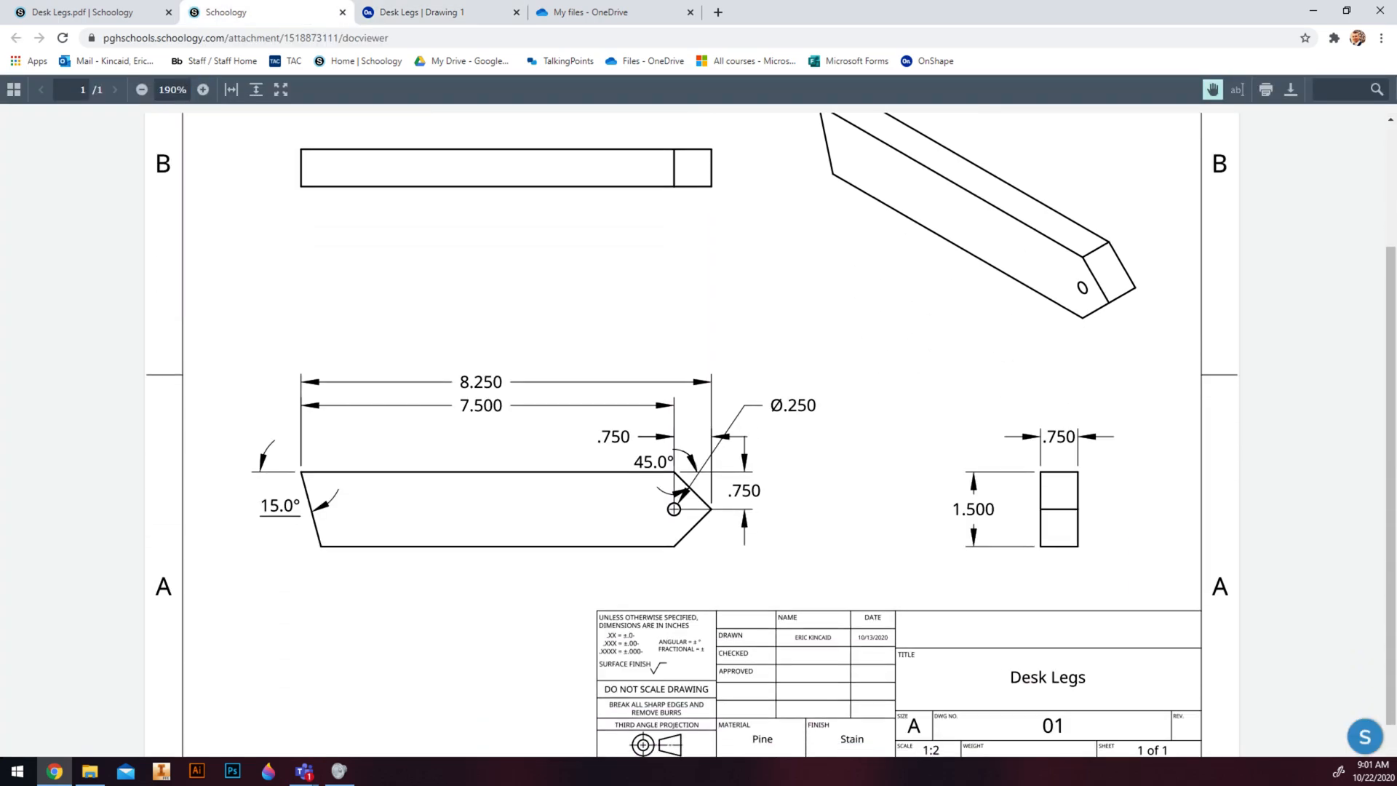
pyautogui.scroll(-1, 691, 434)
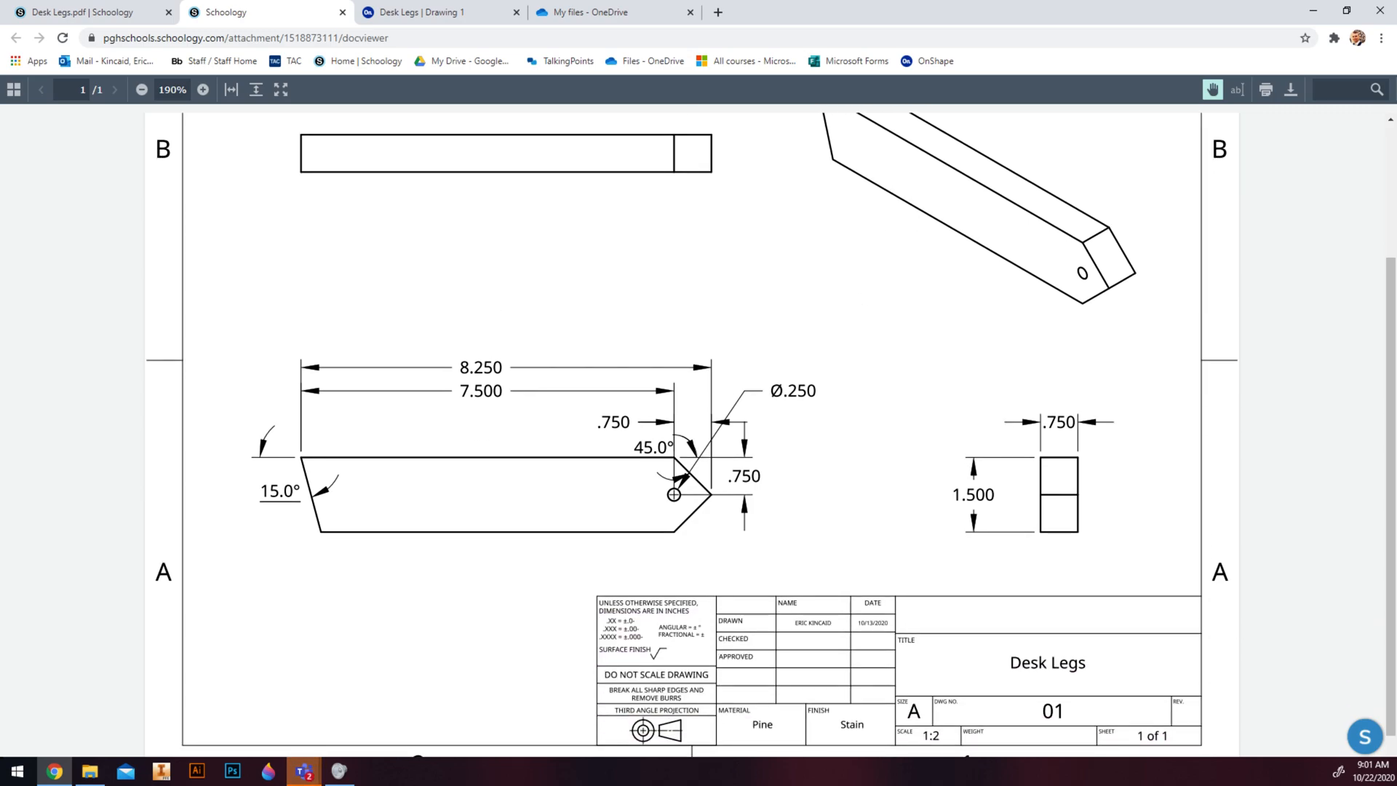
pyautogui.scroll(1, 691, 434)
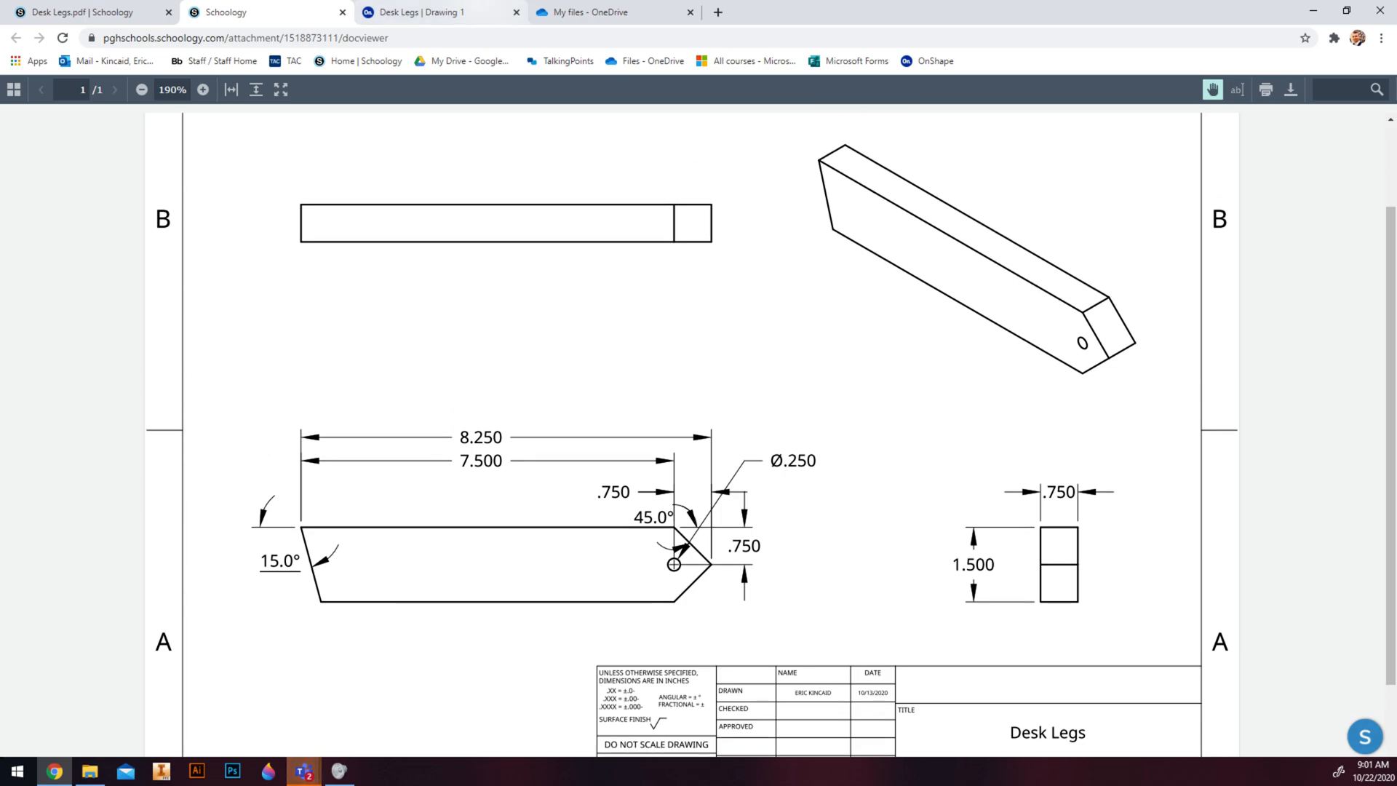
pyautogui.click(473, 12)
pyautogui.scroll(-2, 798, 440)
pyautogui.moveTo(598, 331); pyautogui.dragTo(419, 178, button='middle')
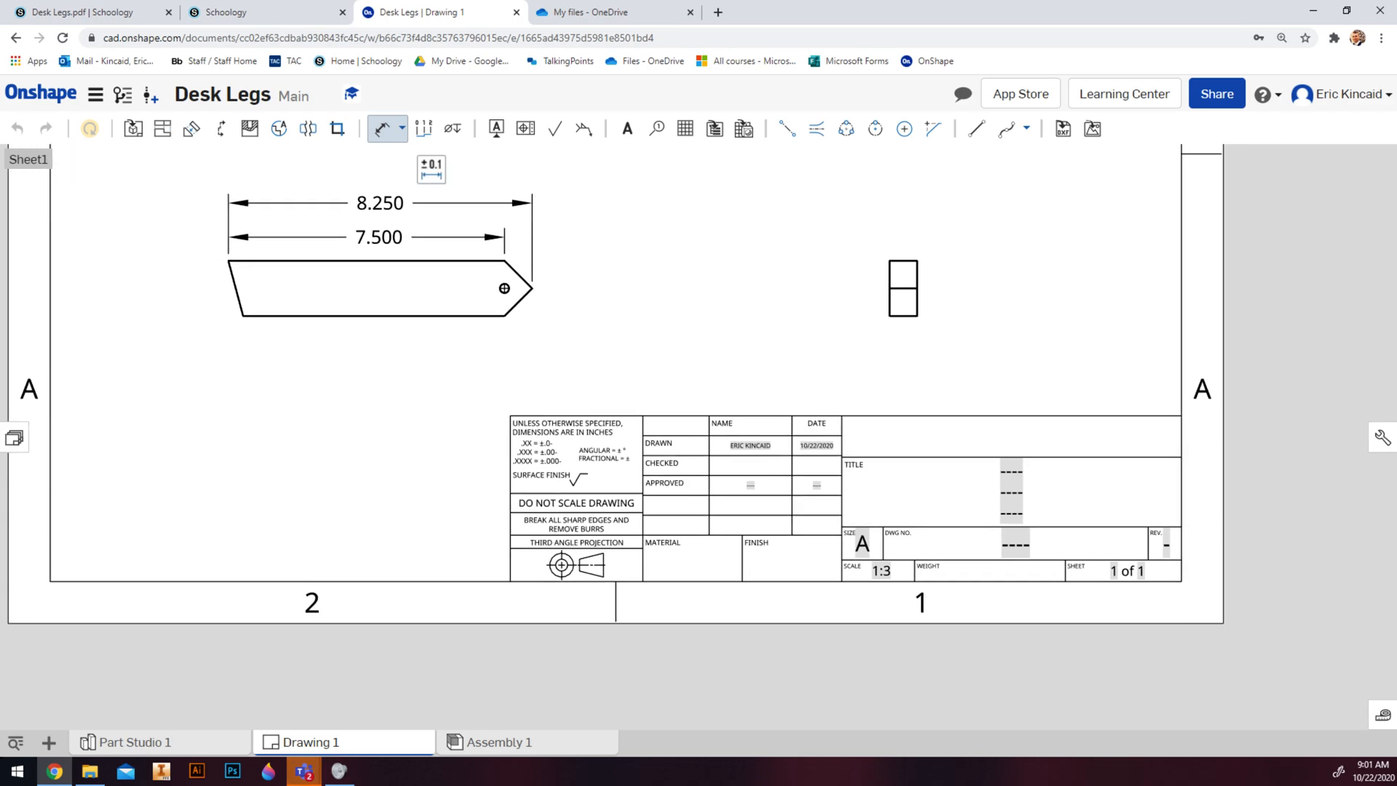
pyautogui.press('Escape')
pyautogui.doubleClick(1011, 494)
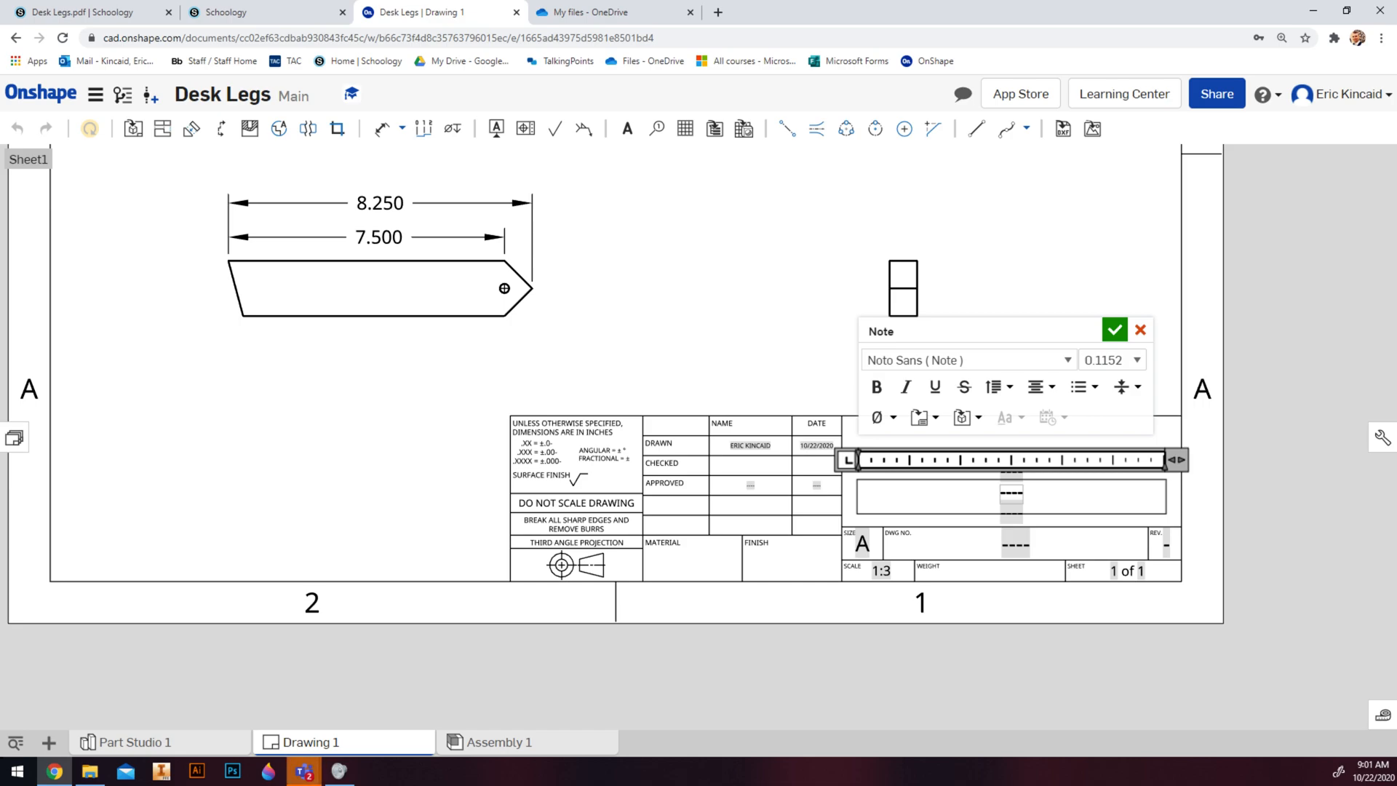
pyautogui.write('Desk Legs')
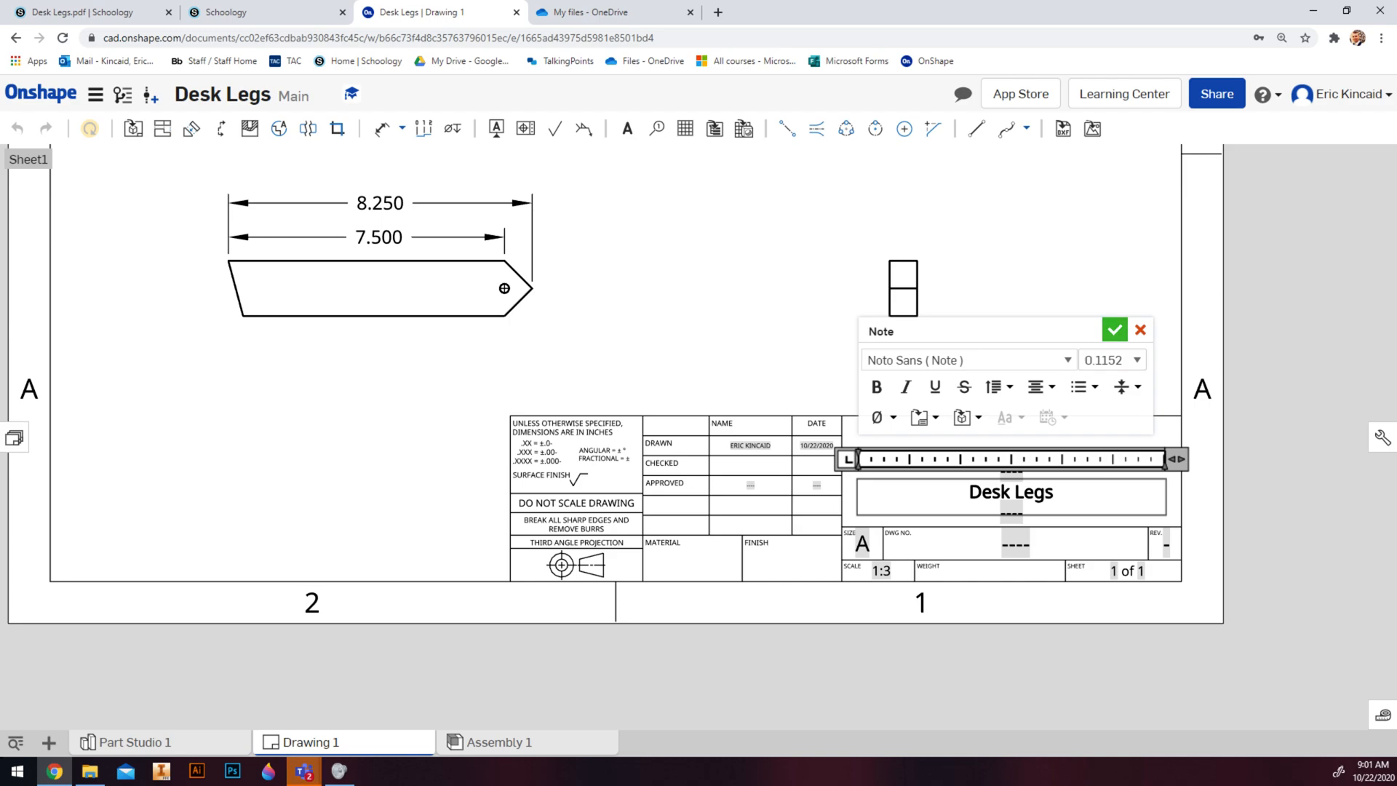
pyautogui.press('Escape')
# - Replace the drawing number placeholder in the title block with 001
pyautogui.doubleClick(1017, 546)
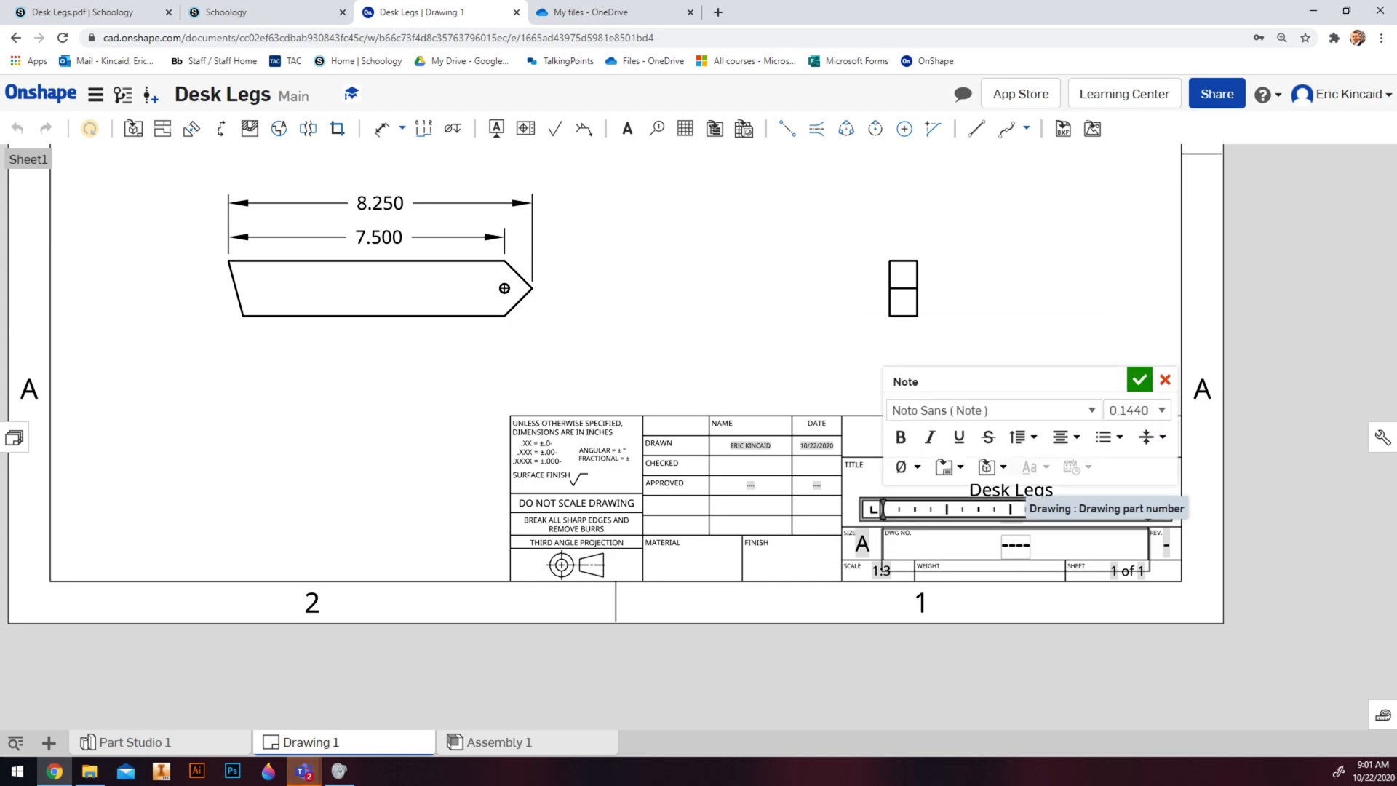
pyautogui.click(1016, 546)
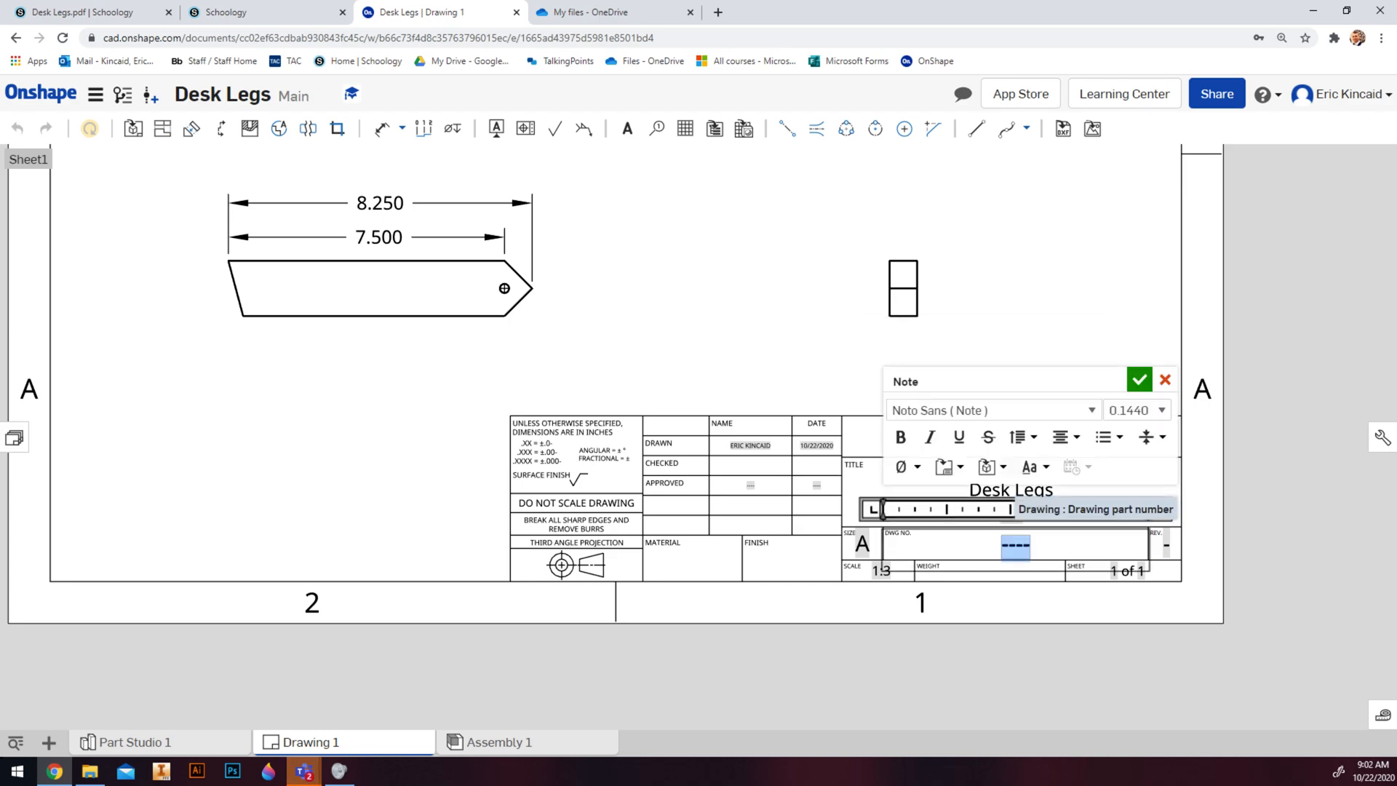
pyautogui.write('001')
pyautogui.click(1140, 379)
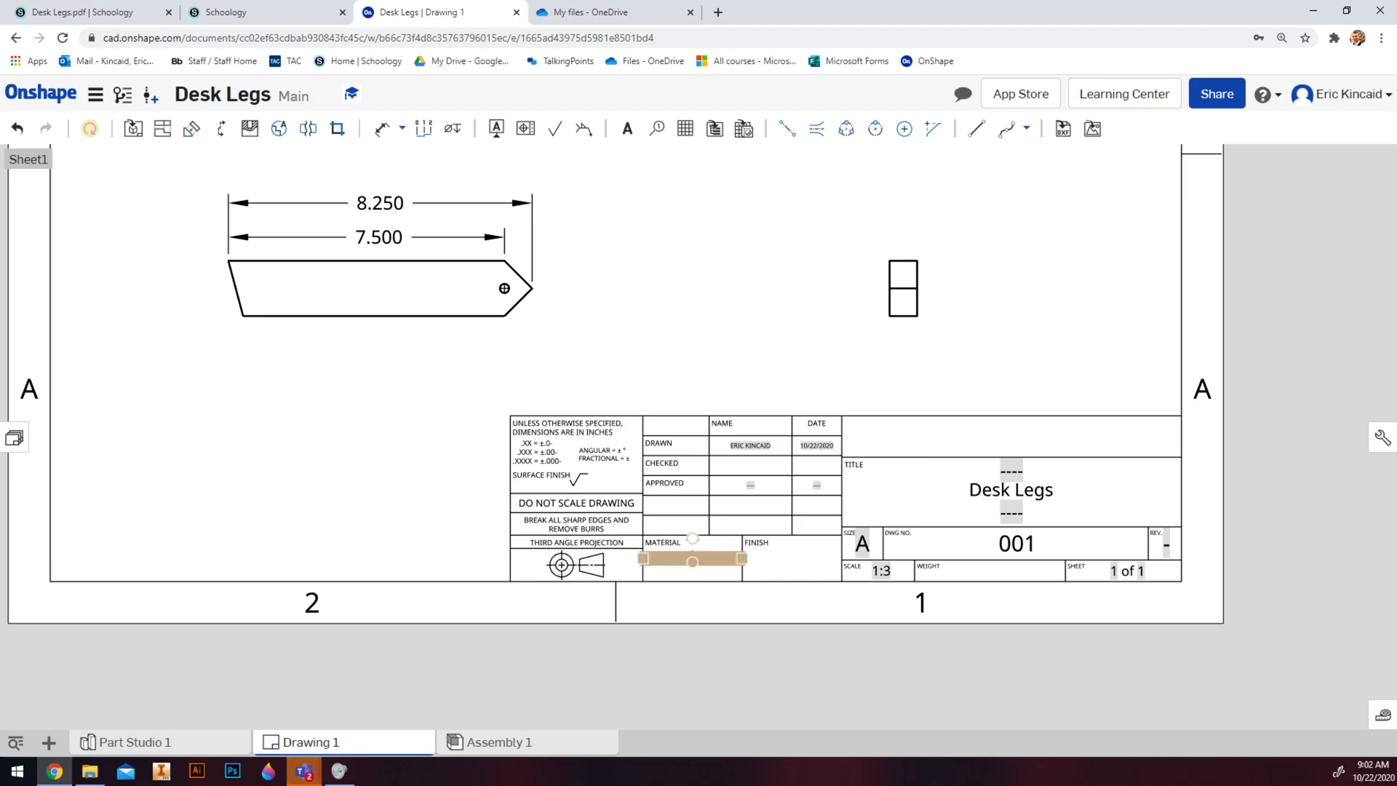
# - Fill in the title block's material as Pine and its finish as Stain
pyautogui.click(692, 562)
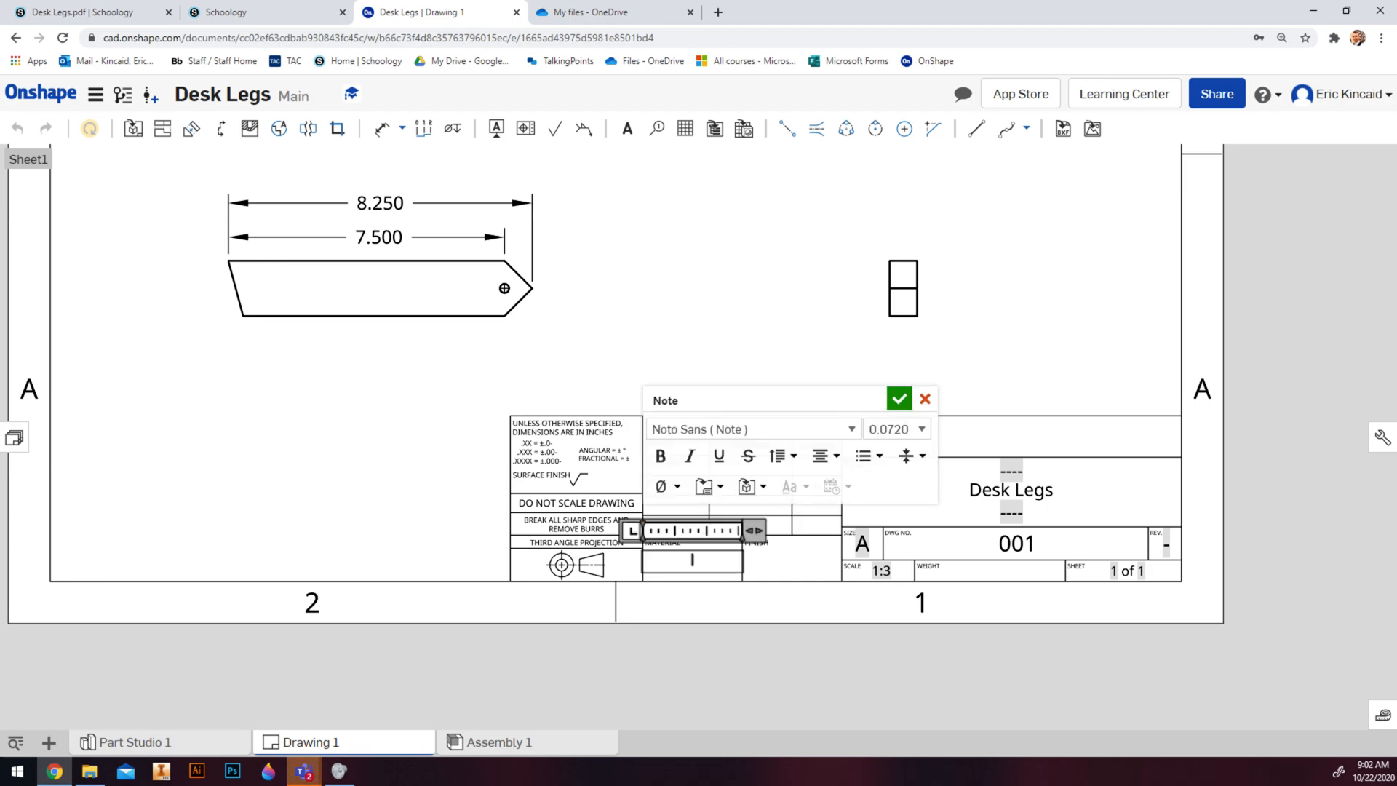
pyautogui.write('Pine')
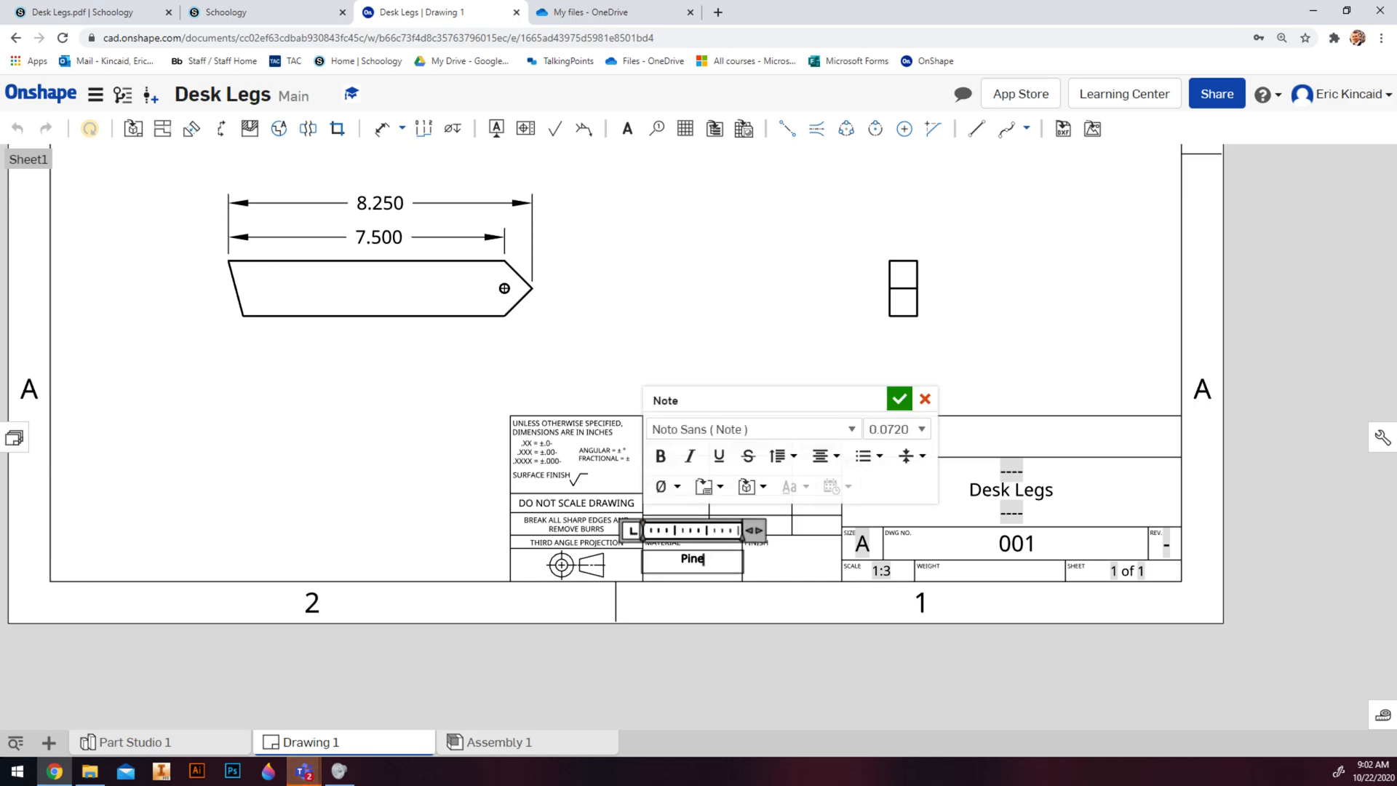
pyautogui.click(791, 559)
pyautogui.doubleClick(791, 558)
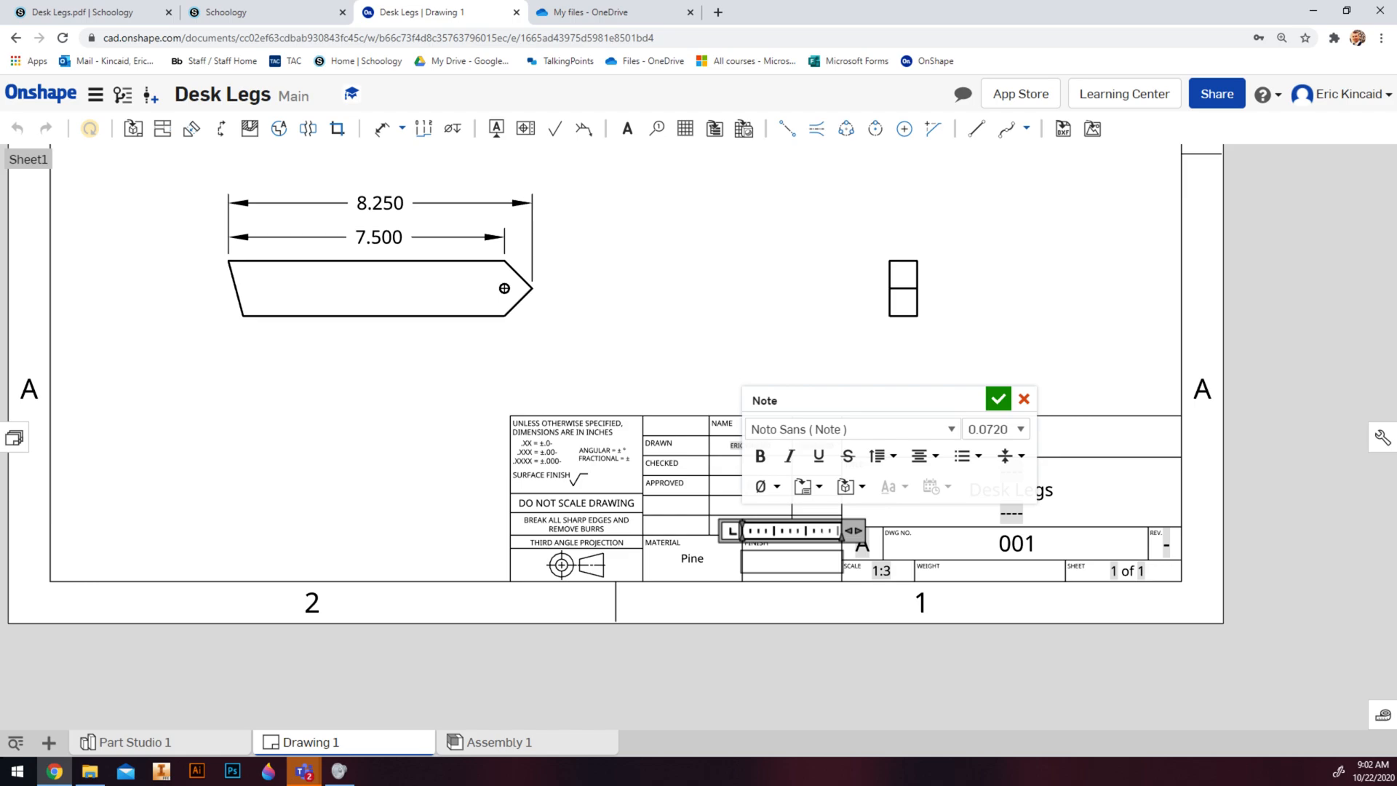
pyautogui.write('Stain')
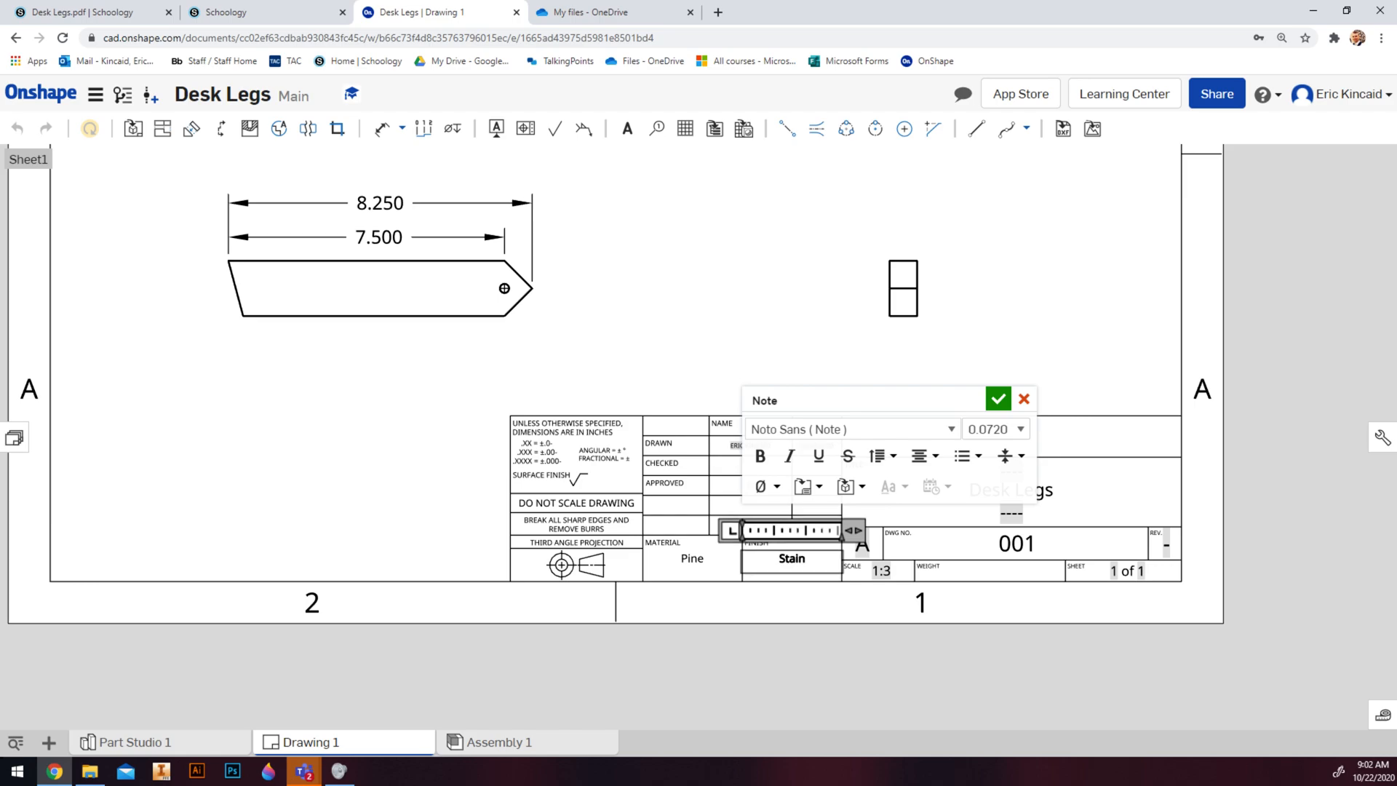
pyautogui.click(998, 399)
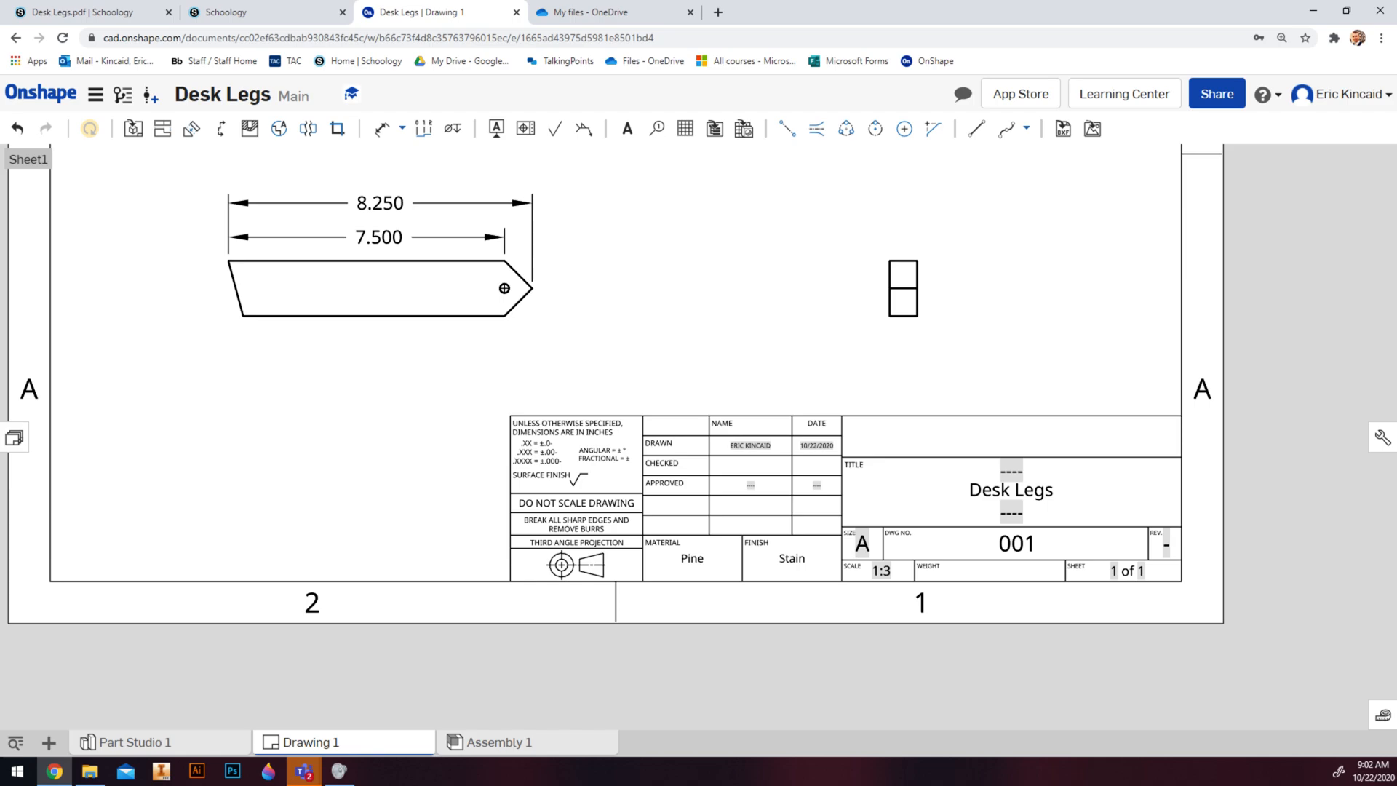
pyautogui.click(791, 558)
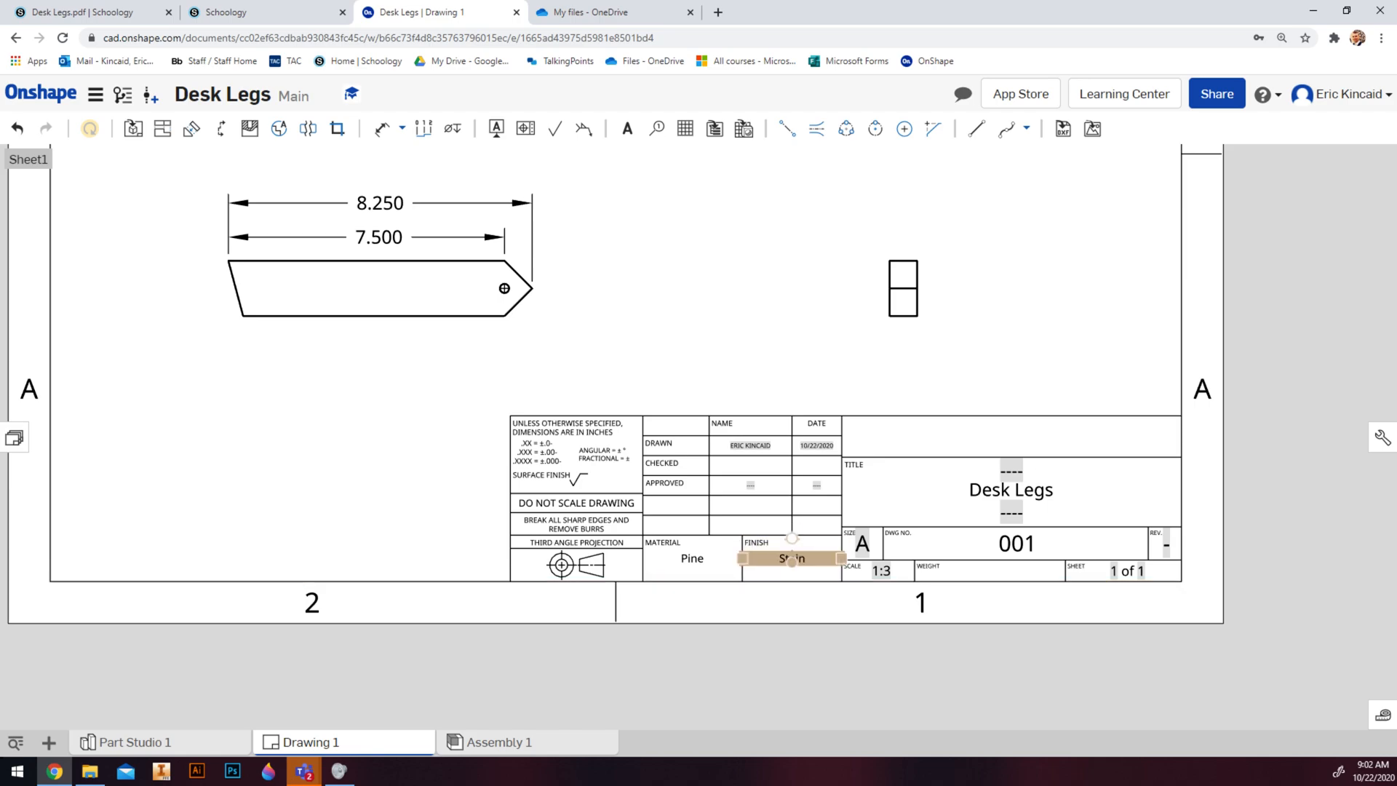
# - Compare the Desk Legs drawing with the Schoology PDF, checking the remaining dimensions on its views and its title block
pyautogui.scroll(-2, 670, 426)
pyautogui.moveTo(618, 240); pyautogui.dragTo(582, 493, button='middle')
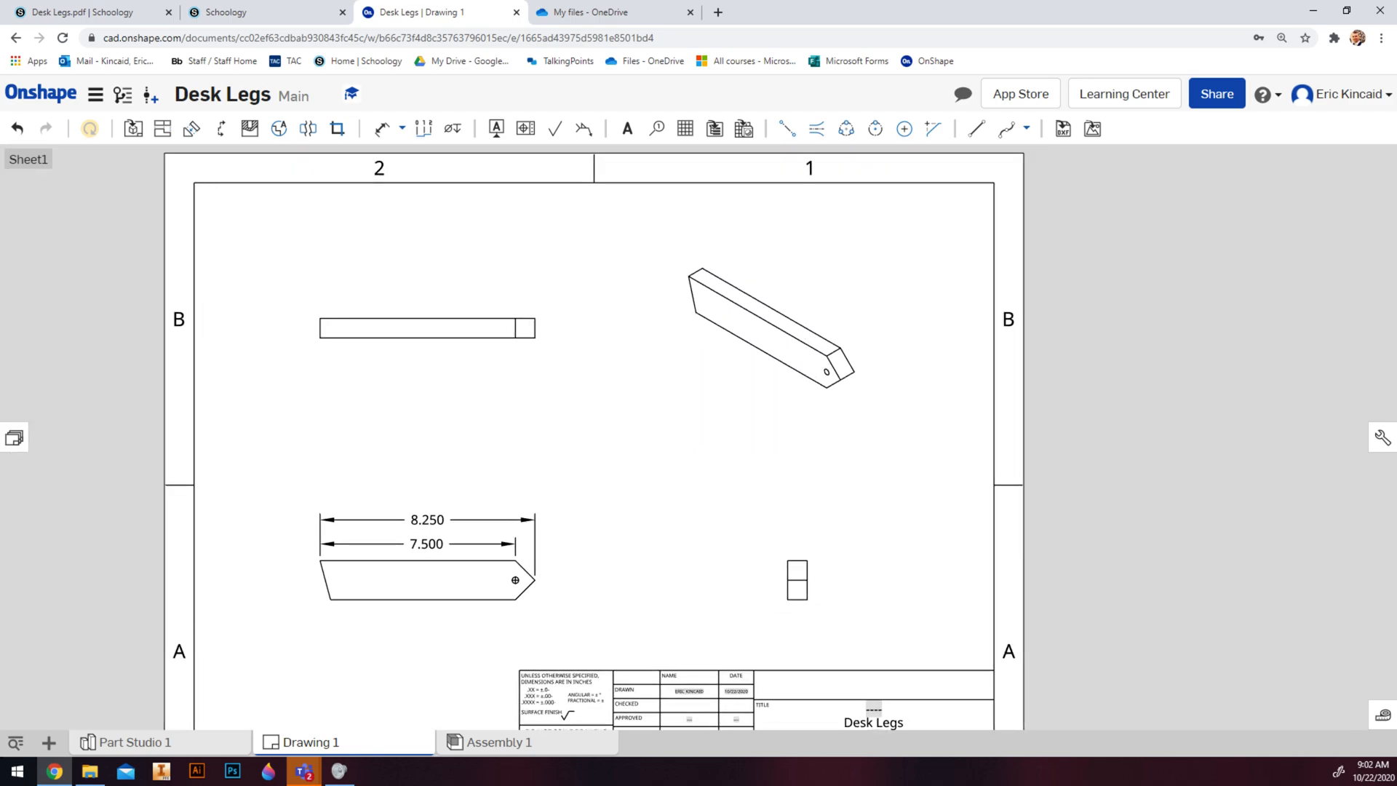
pyautogui.click(251, 12)
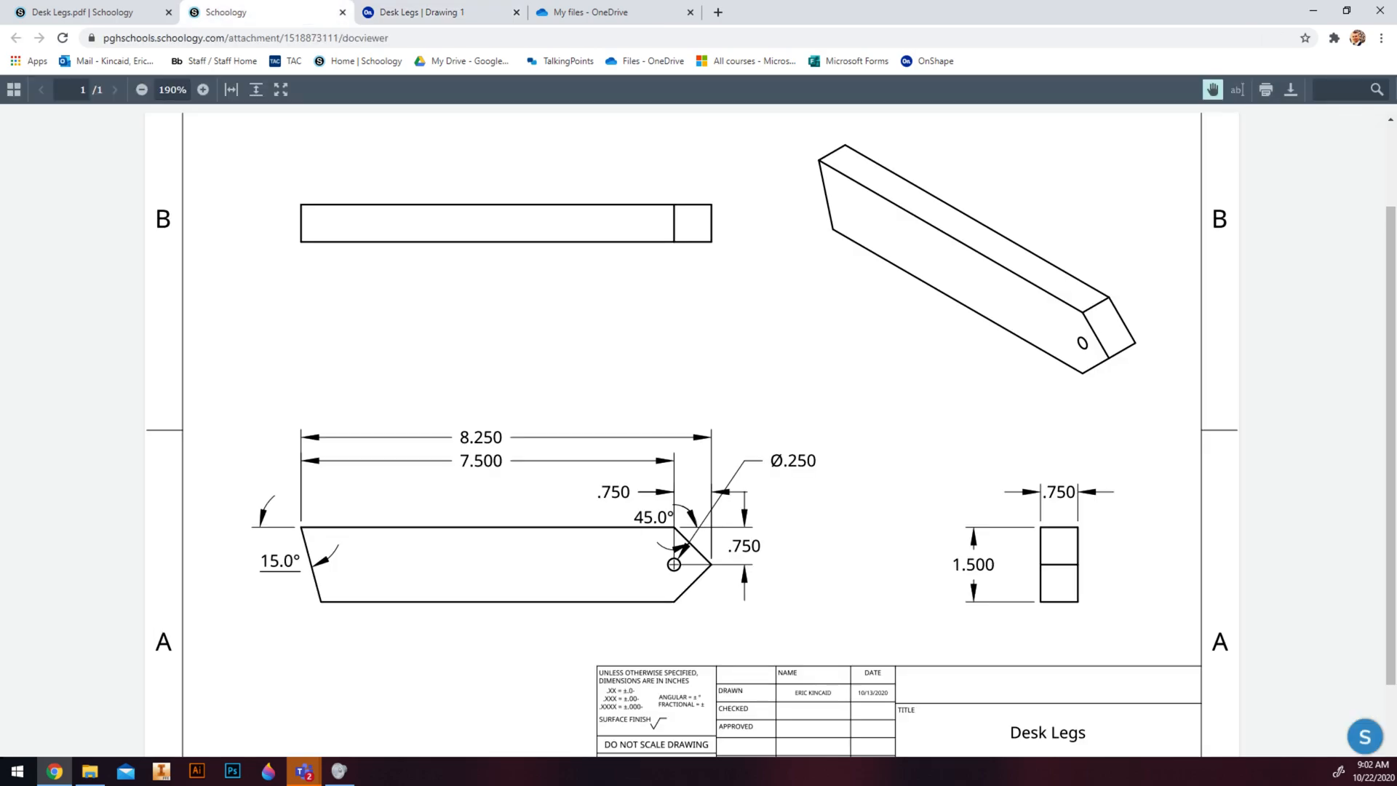
pyautogui.scroll(-1, 691, 429)
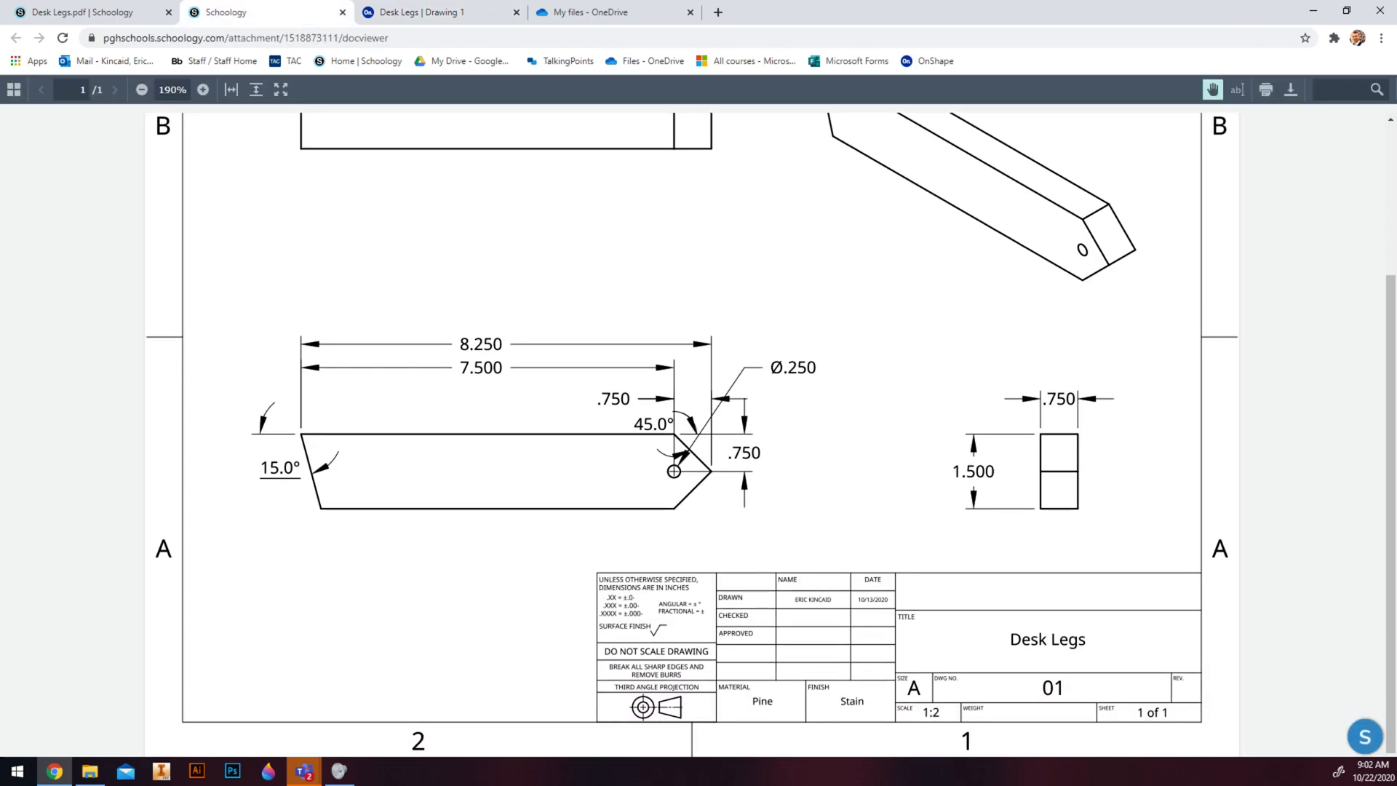
pyautogui.scroll(2, 691, 435)
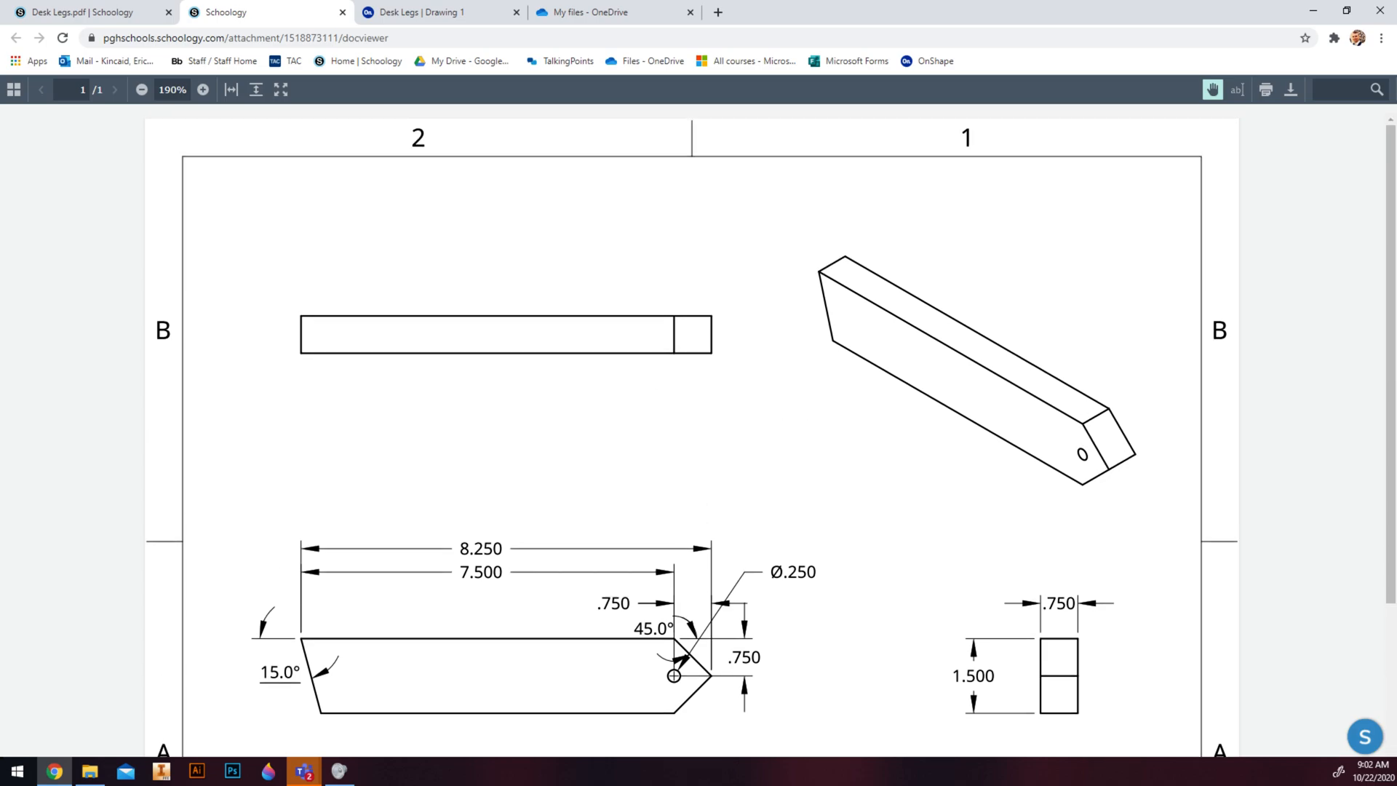
pyautogui.scroll(-1, 691, 434)
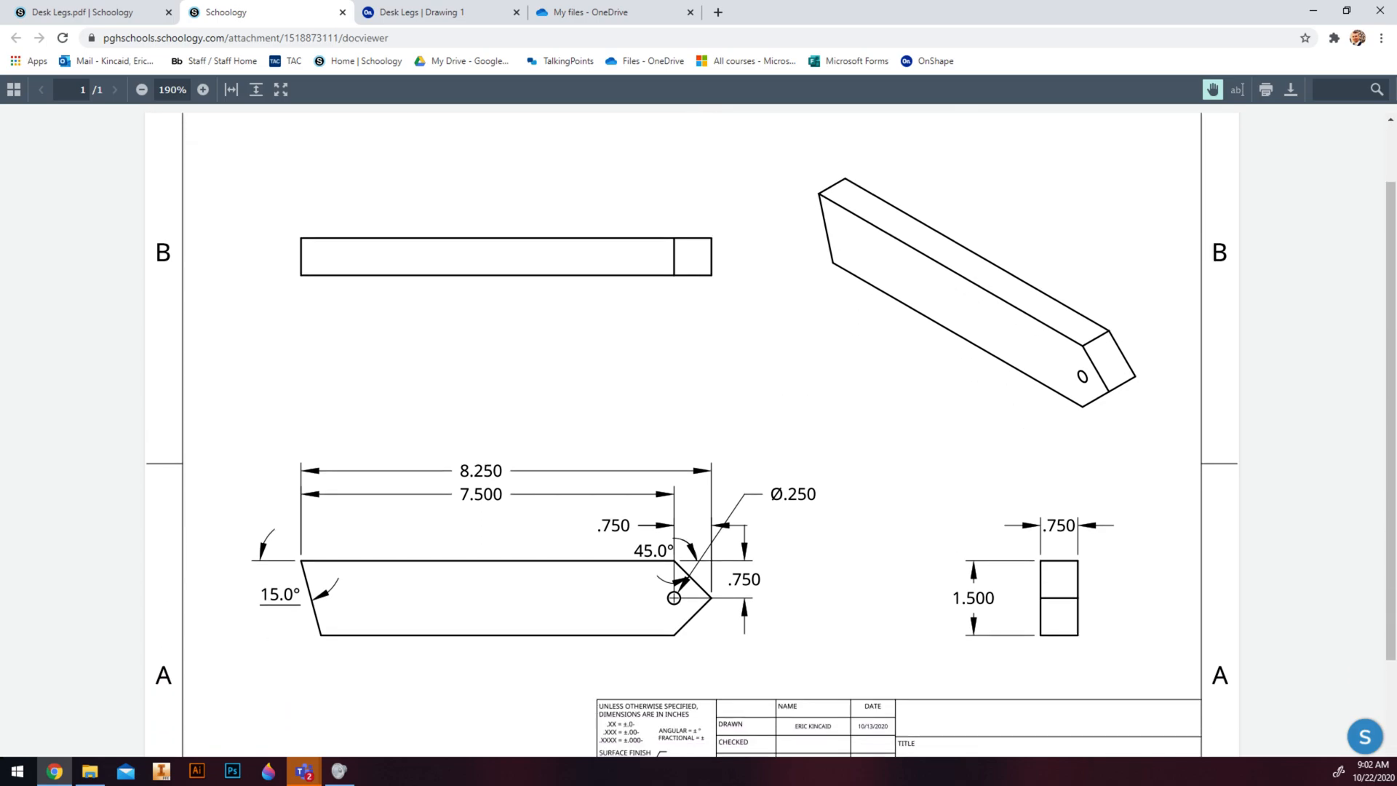
pyautogui.scroll(-1, 692, 435)
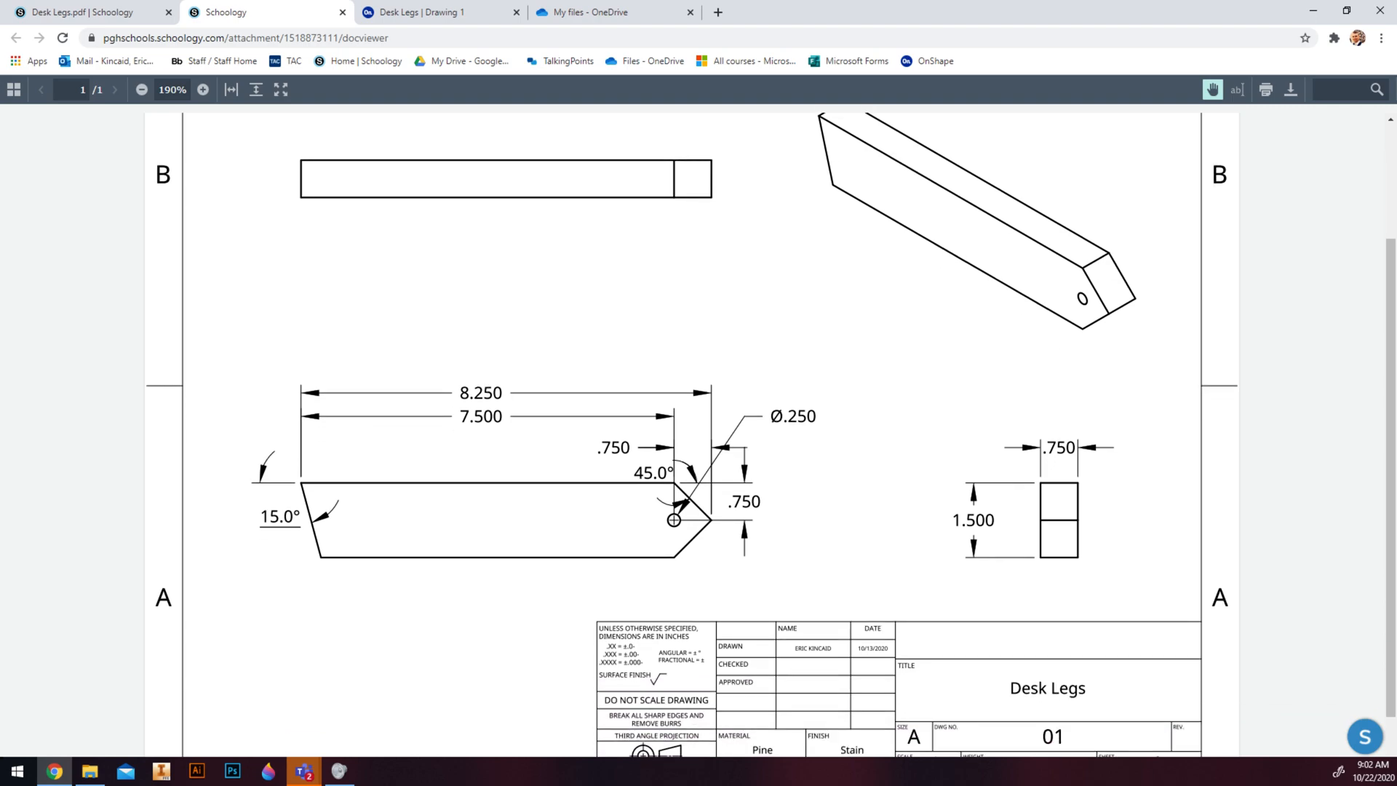
pyautogui.hotkey('ctrl', 'Tab')
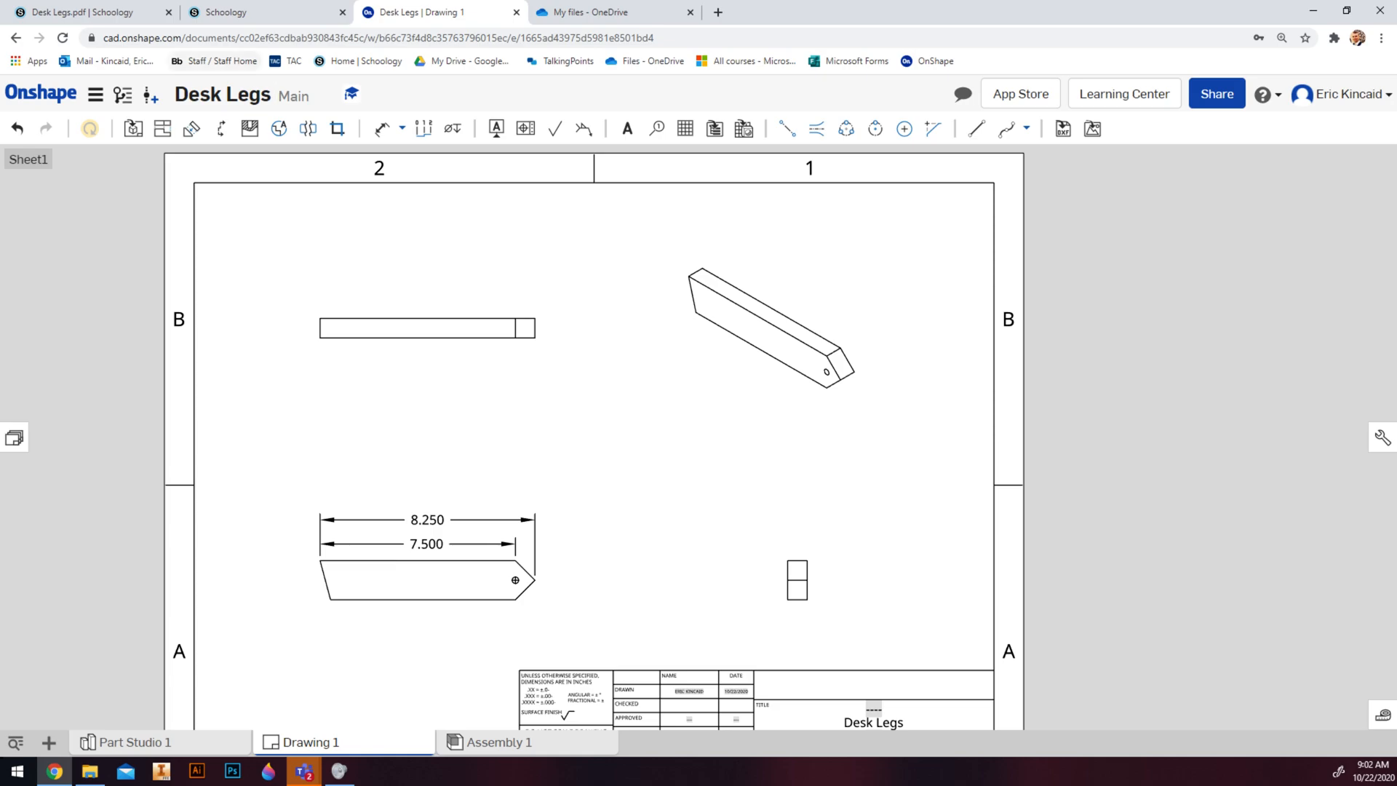
# - Leave the drawing and go back to the My Onshape folder list to find the Lap Desk folder bearing the owner's surname
pyautogui.click(41, 92)
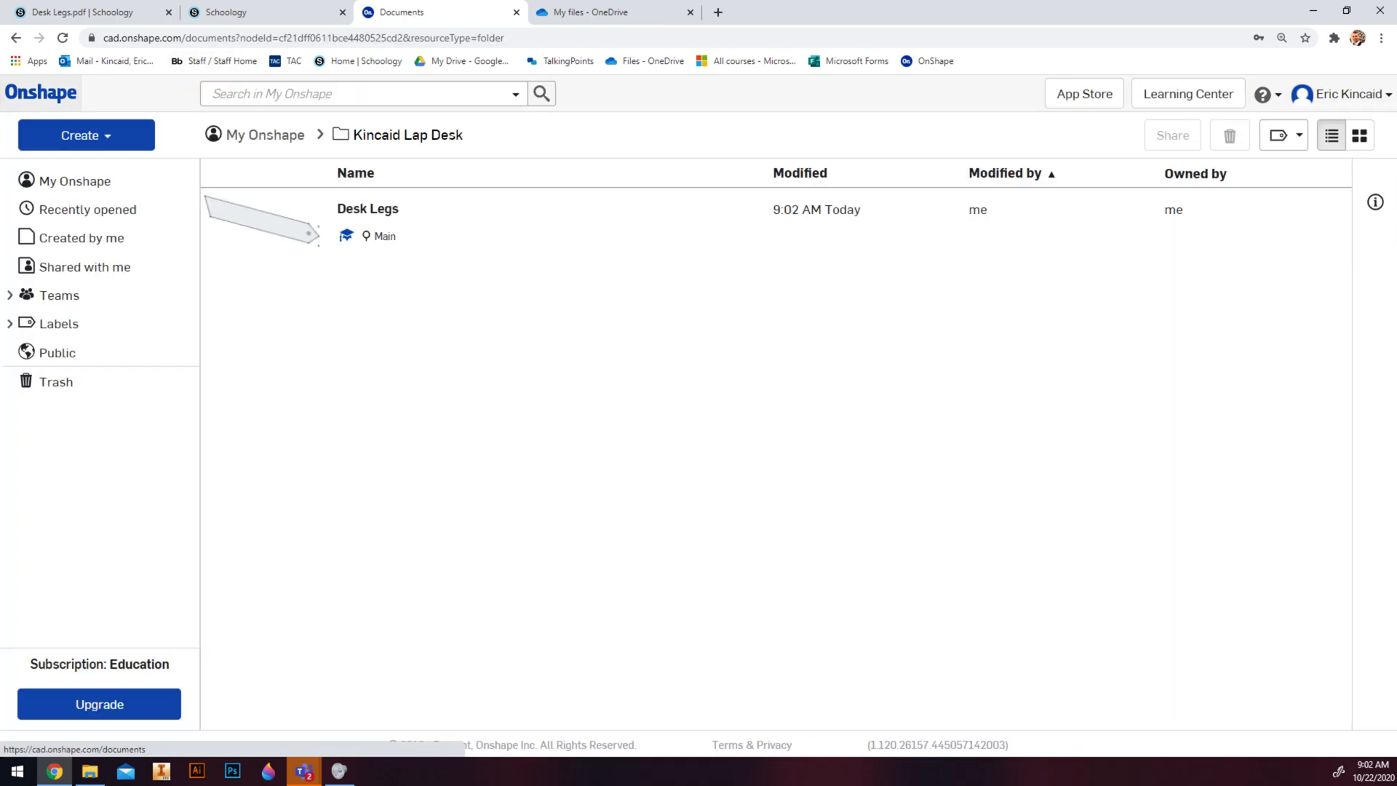
pyautogui.click(75, 180)
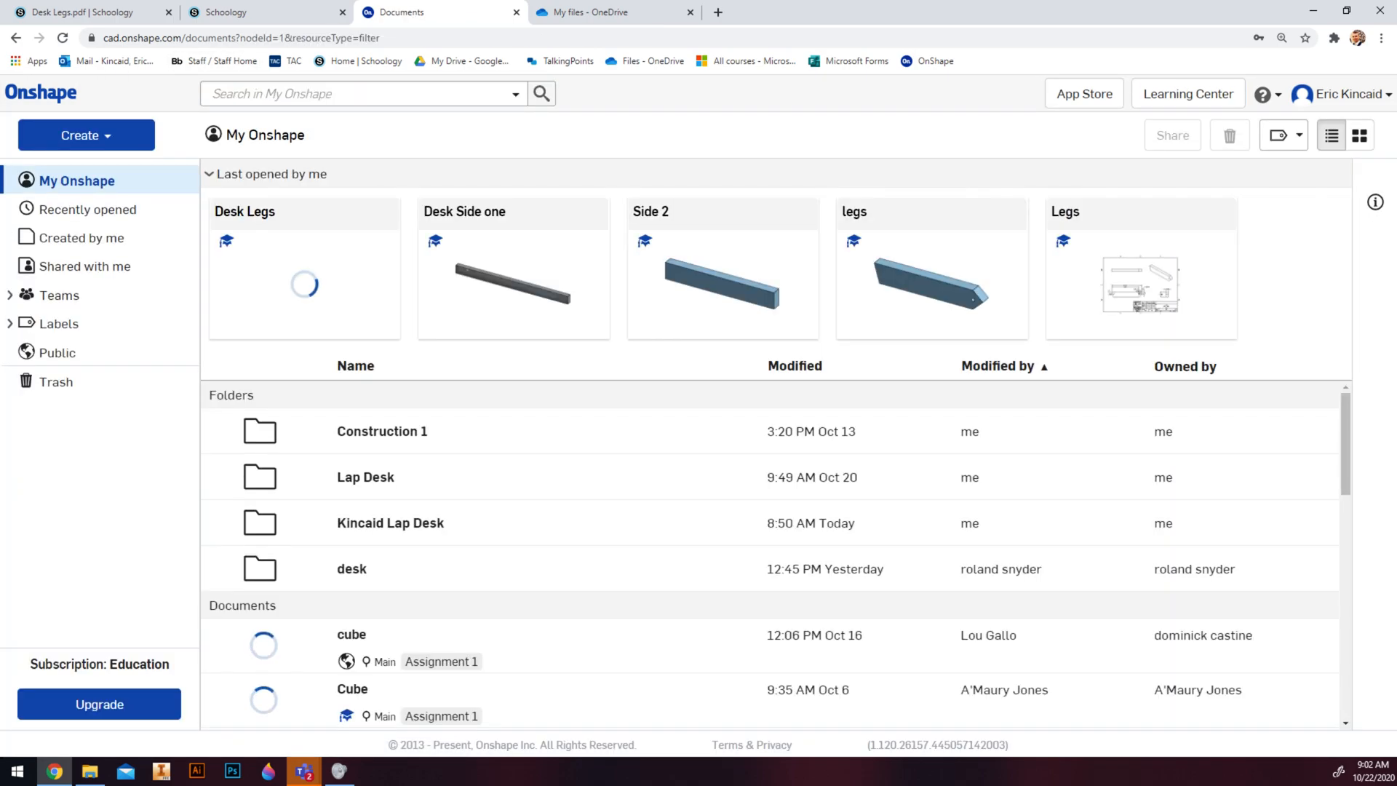
pyautogui.click(390, 523)
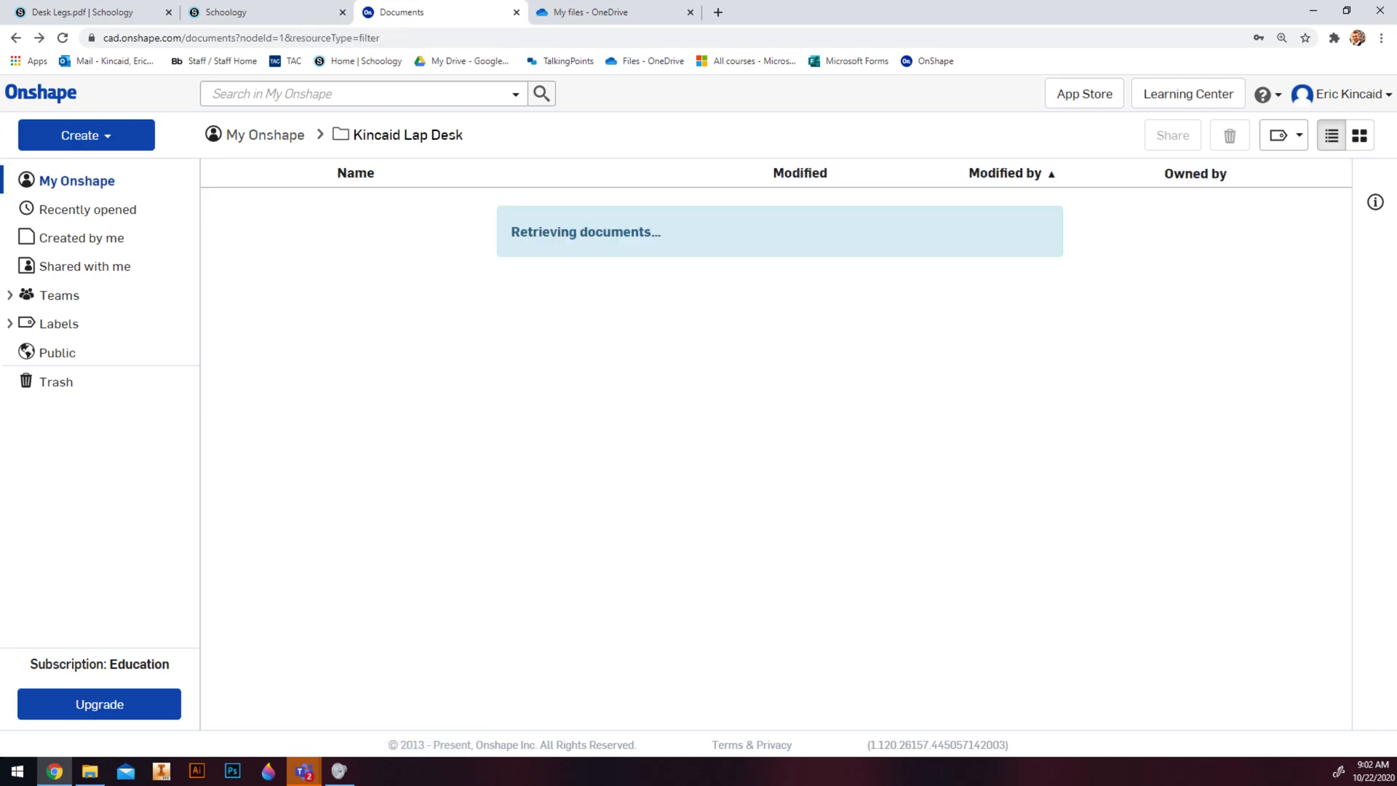
# - Review the team sharing options of the surname-labelled Lap Desk folder, trying the Can view permission, and leave without sharing
pyautogui.rightClick(390, 523)
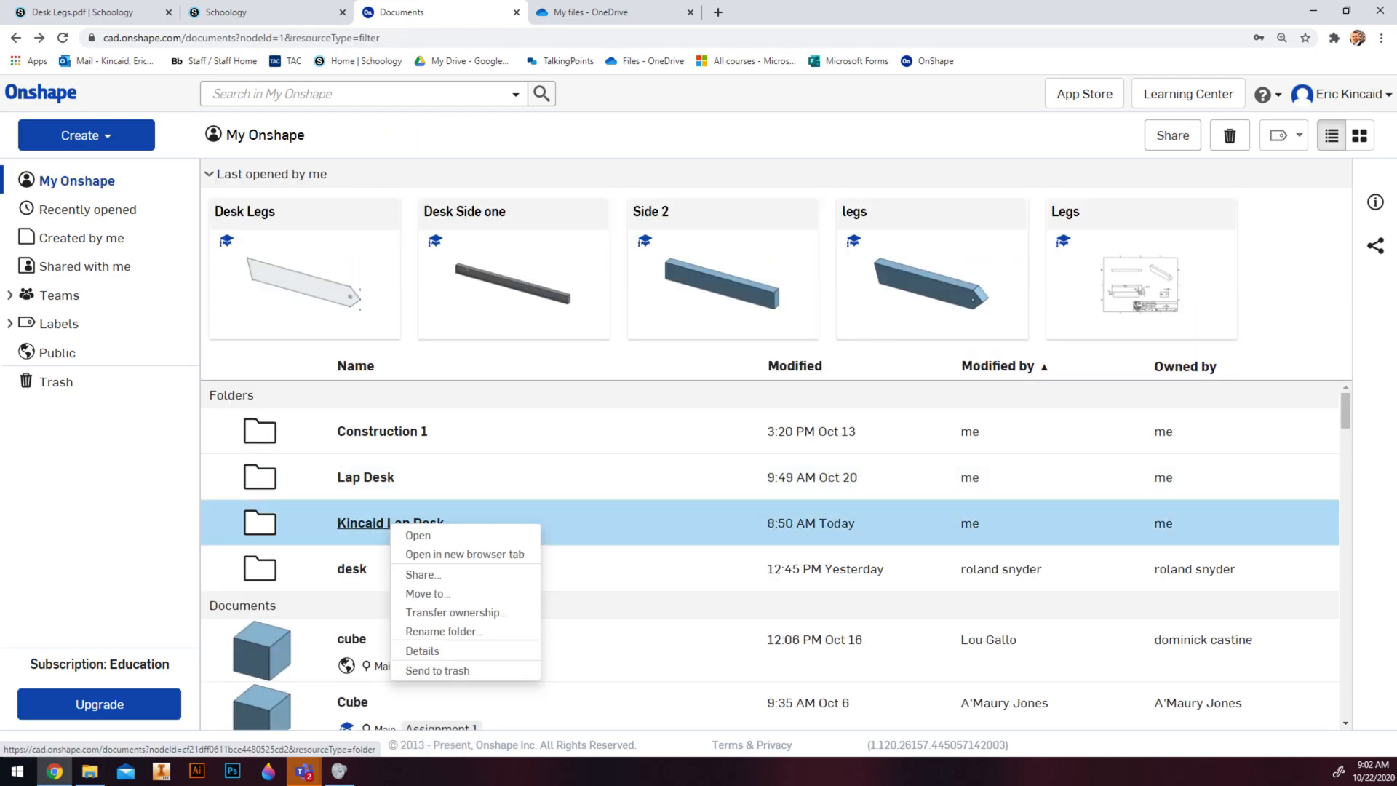
pyautogui.click(422, 574)
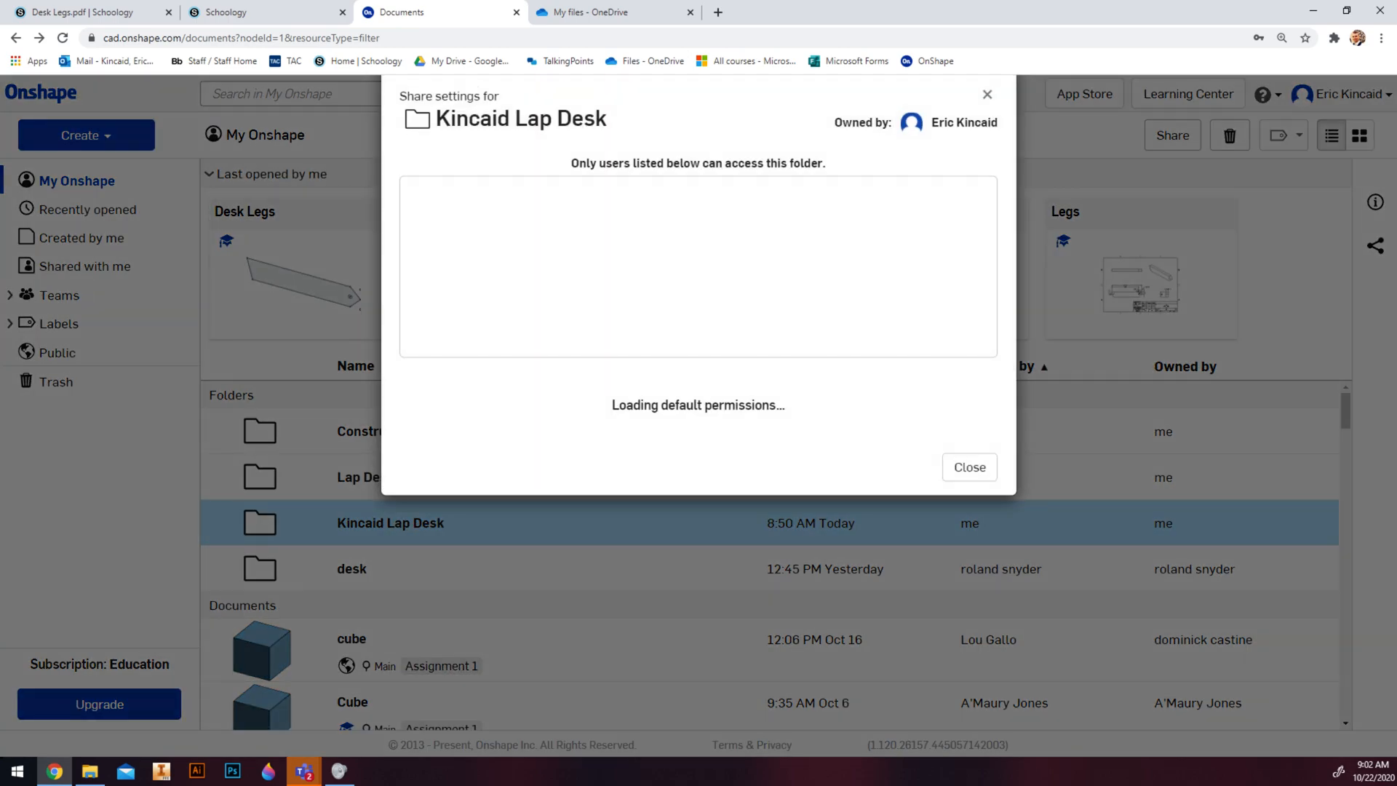
pyautogui.click(508, 420)
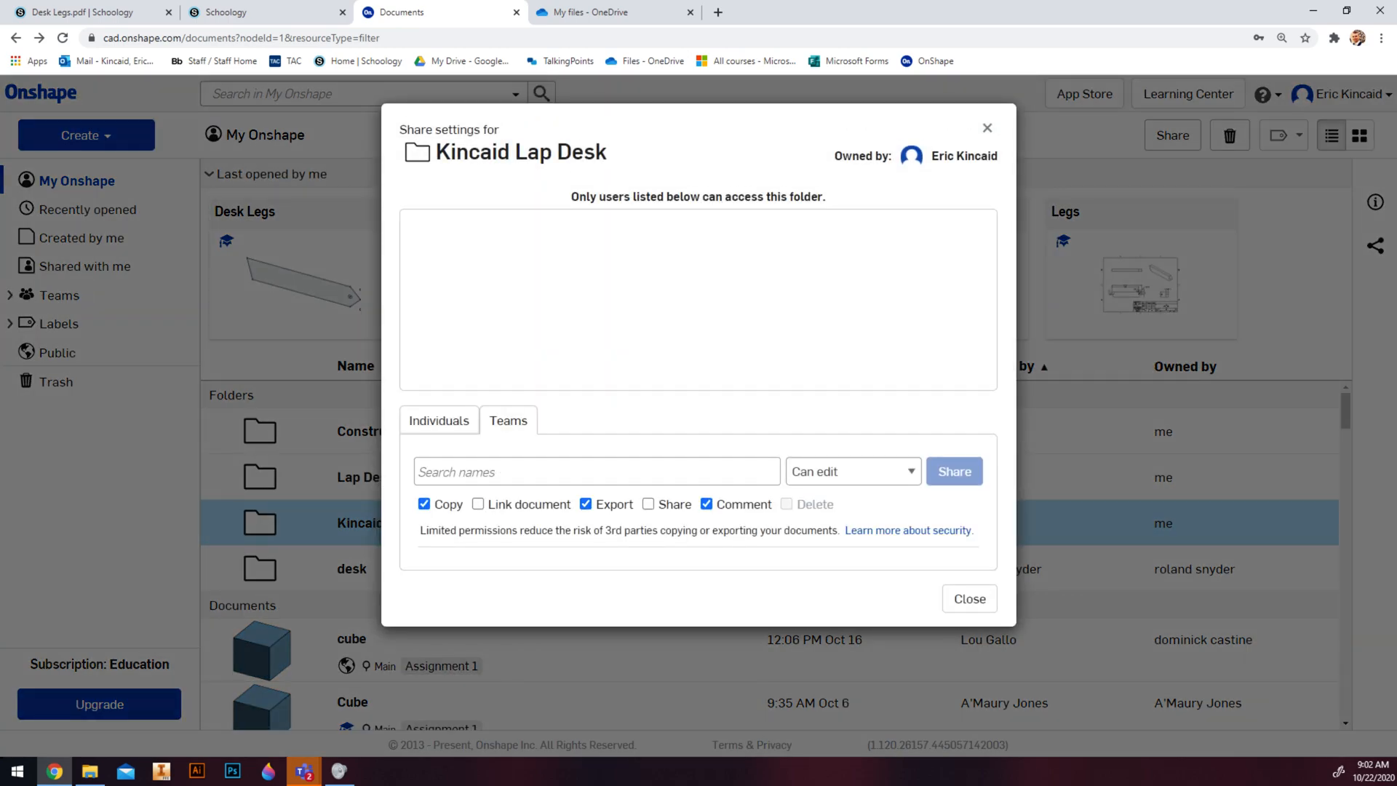
pyautogui.click(597, 472)
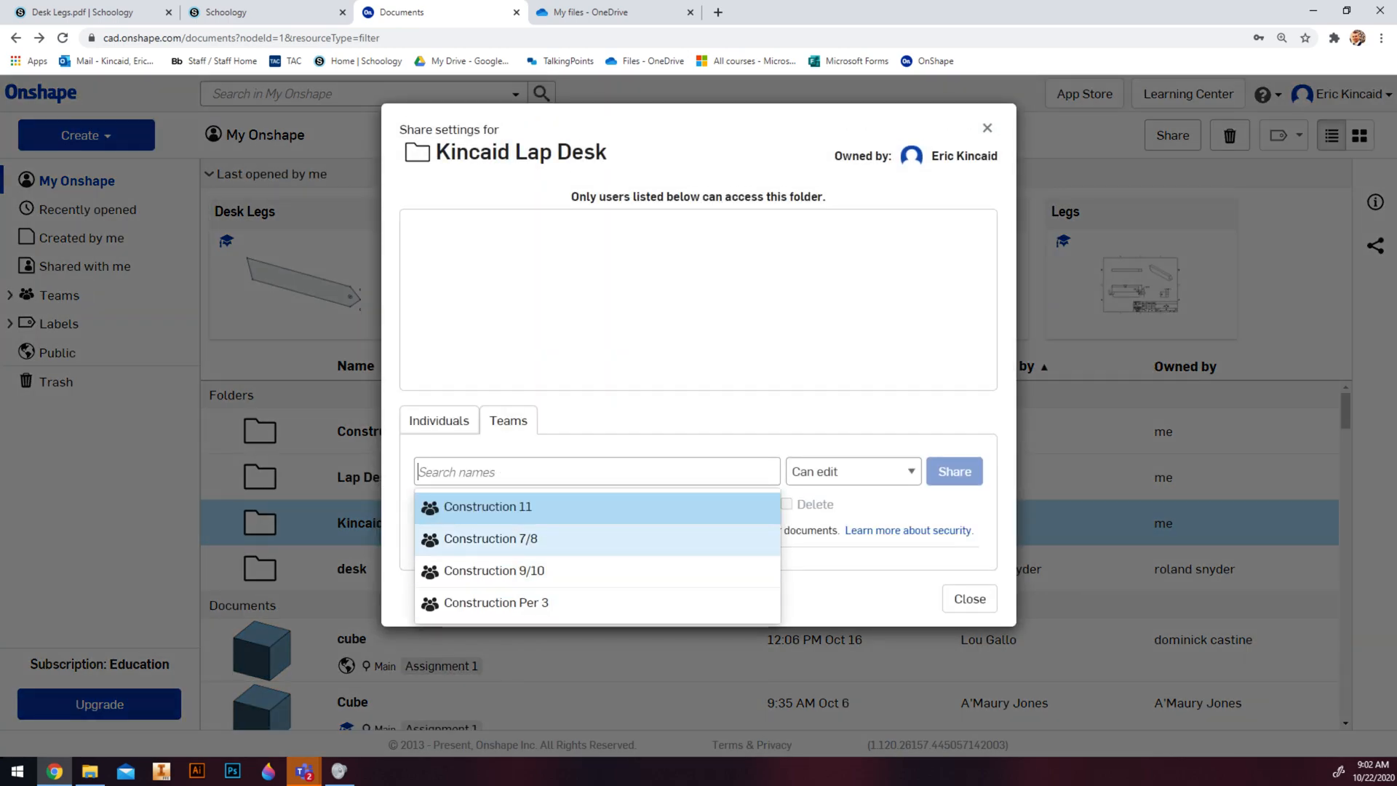
pyautogui.click(852, 472)
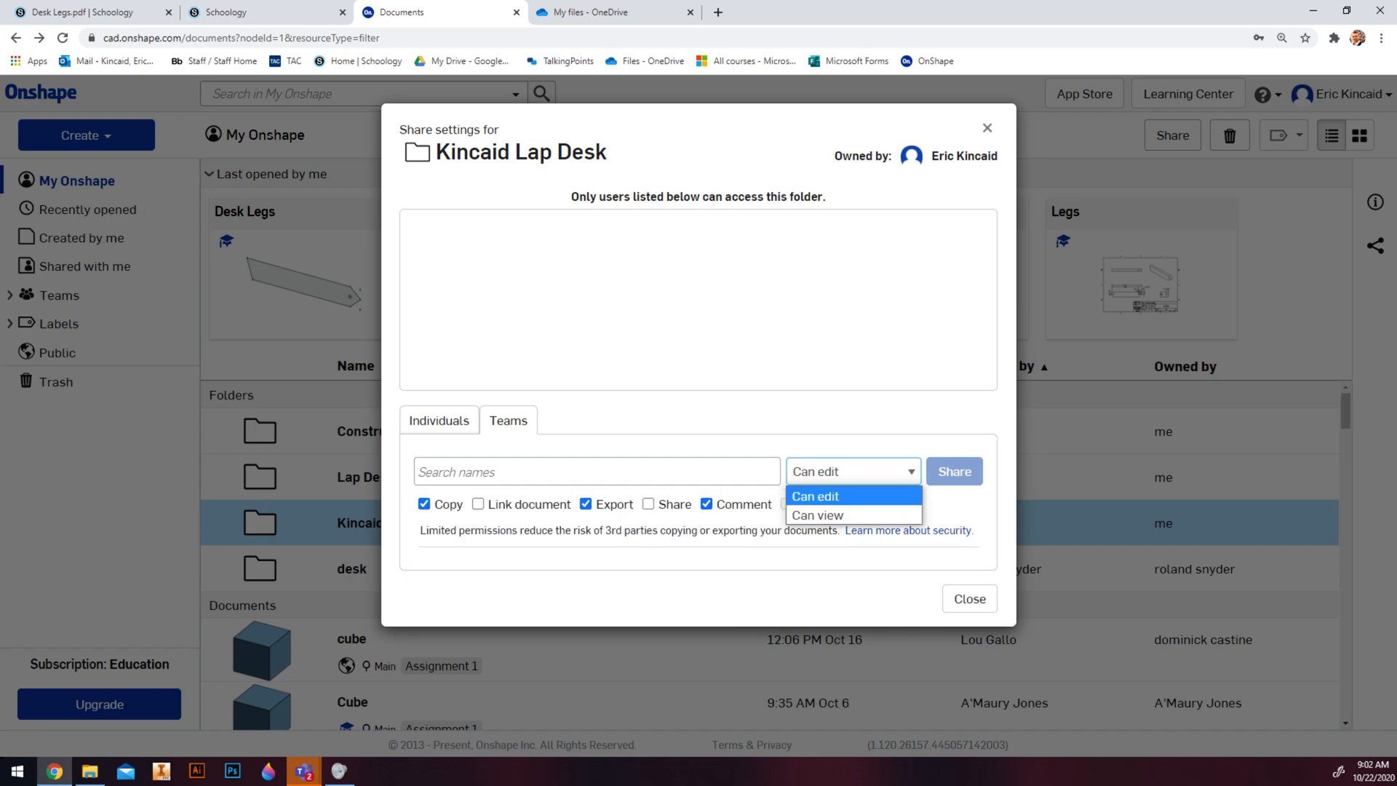
pyautogui.click(844, 515)
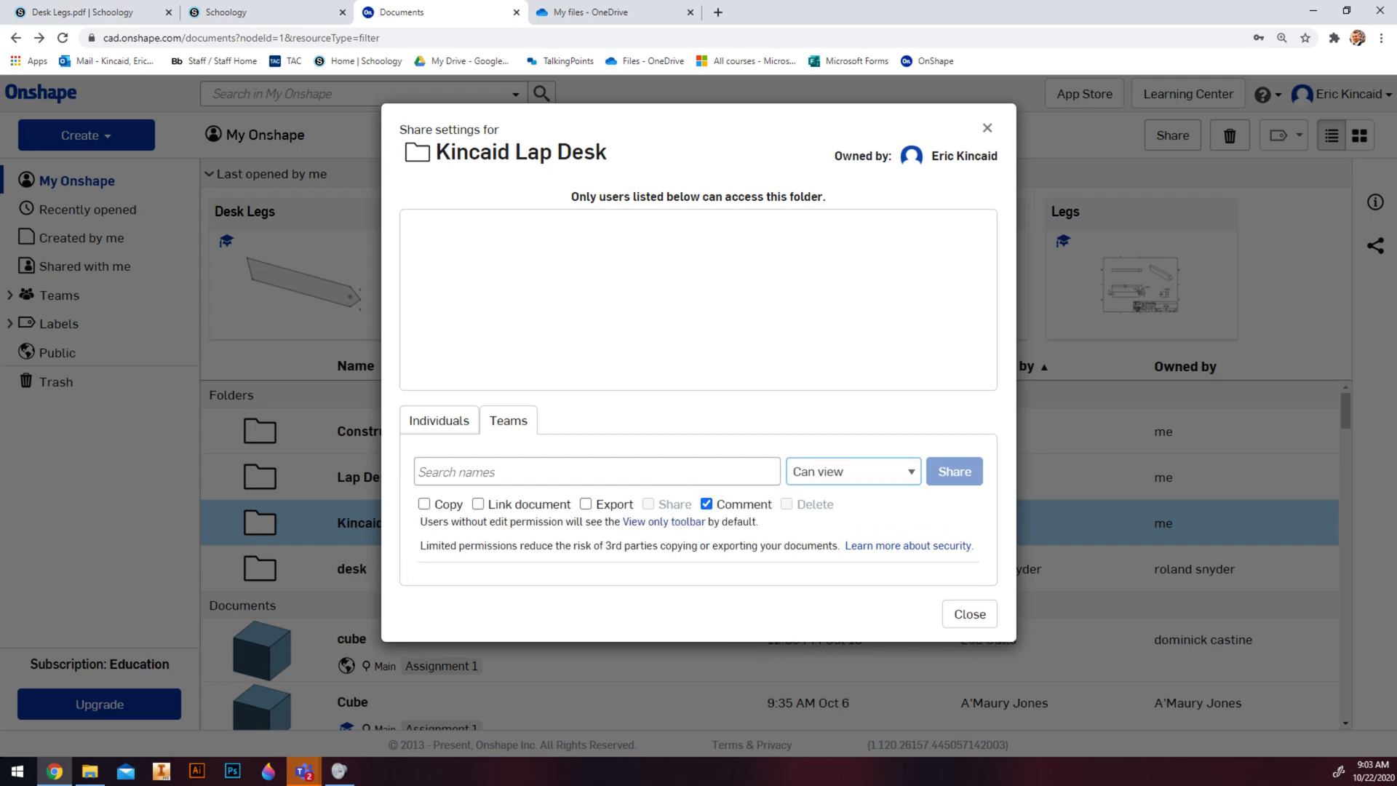
pyautogui.click(988, 127)
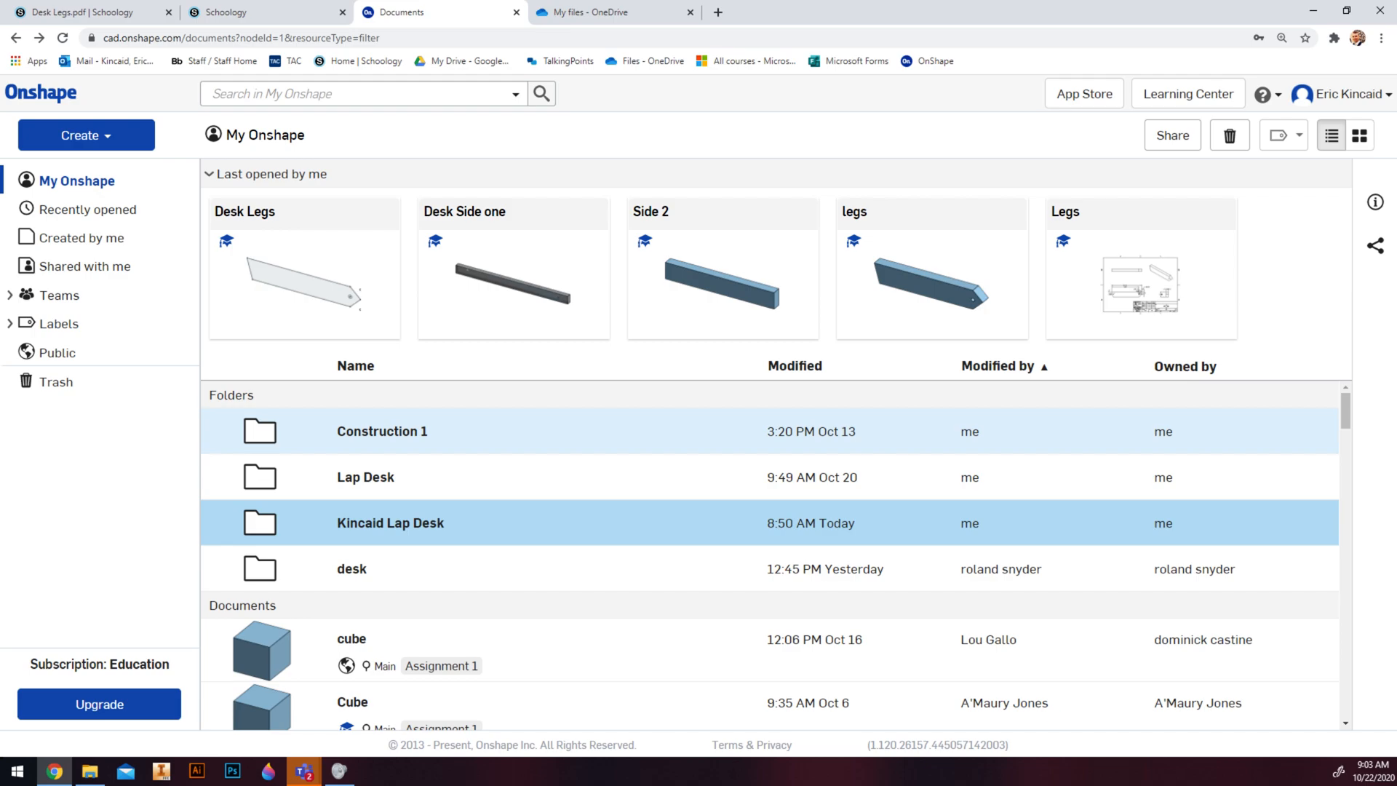